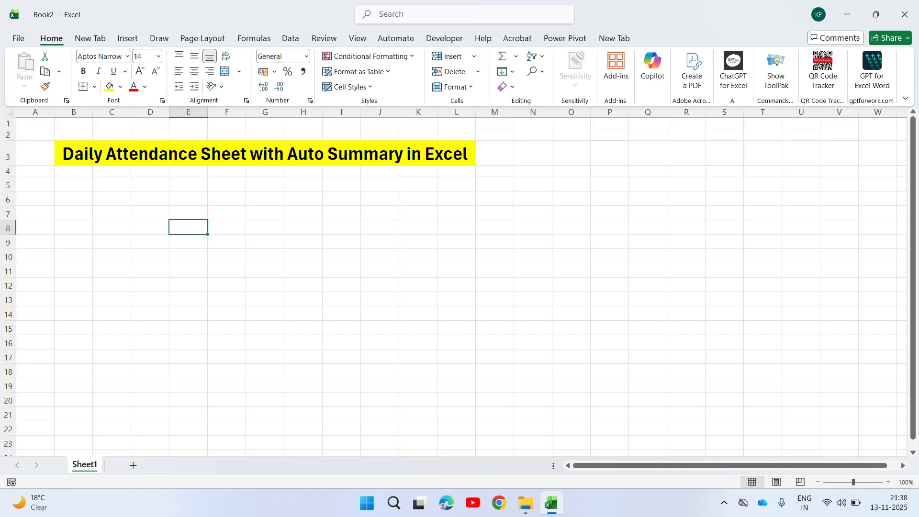
- Enter the column header "S.No." in cell B5, below the sheet title
{"action": "key", "text": "Up"}
{"action": "key", "text": "Up"}
{"action": "key", "text": "Up"}
{"action": "key", "text": "Left"}
{"action": "key", "text": "Left"}
{"action": "key", "text": "Left"}
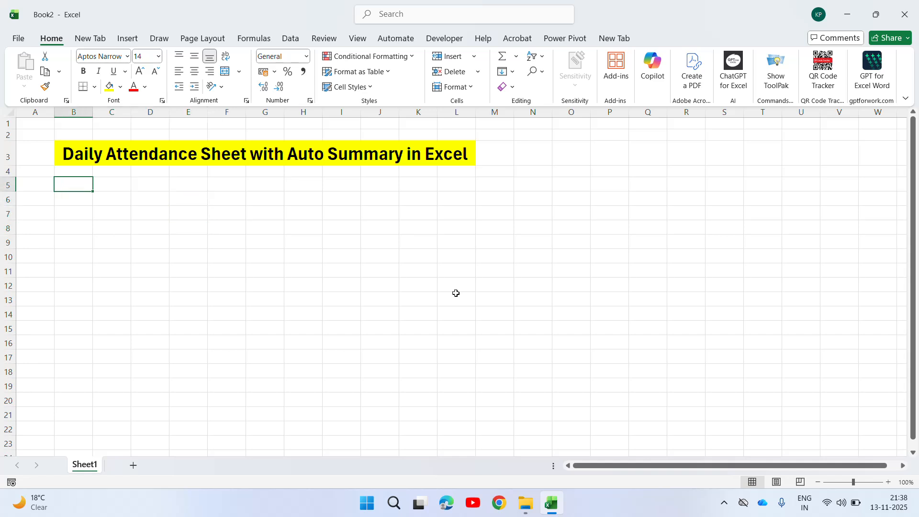
{"action": "type", "text": "S.No"}
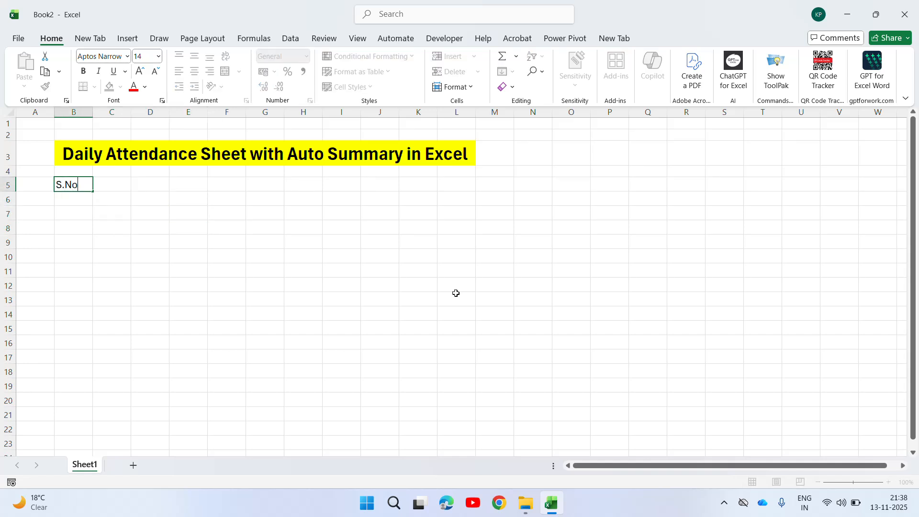
{"action": "type", "text": "."}
{"action": "key", "text": "Return"}
- Enter the column header "Employee" in cell C5 and widen column C to fit the text
{"action": "key", "text": "Return"}
{"action": "key", "text": "Up"}
{"action": "key", "text": "Up"}
{"action": "key", "text": "Right"}
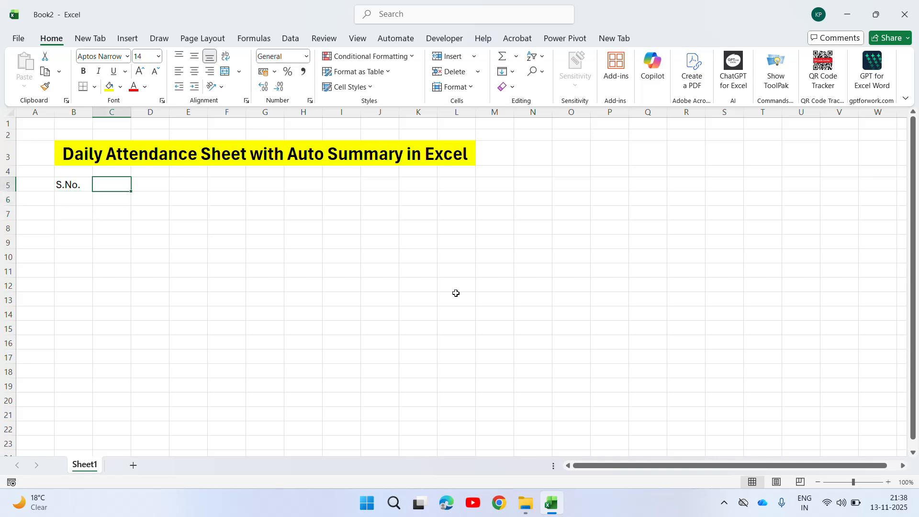
{"action": "type", "text": "Empl"}
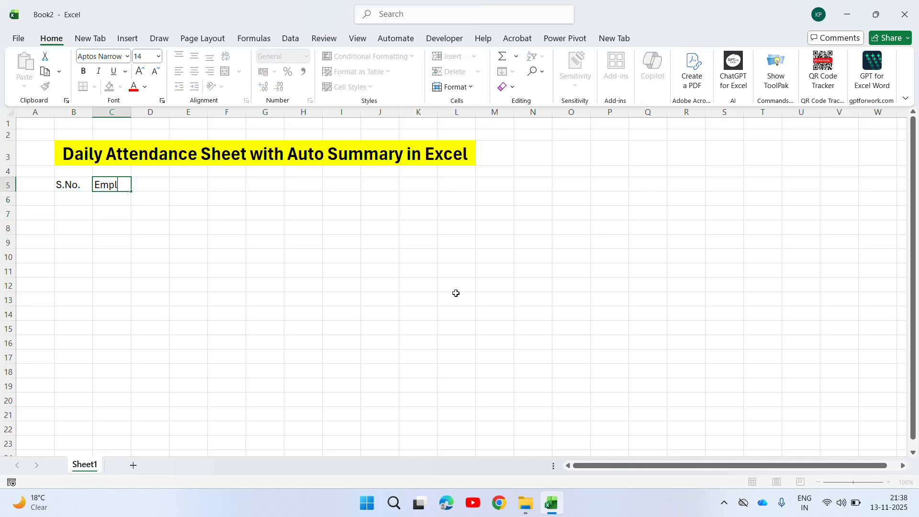
{"action": "type", "text": "oyee"}
{"action": "key", "text": "Return"}
{"action": "key", "text": "Up"}
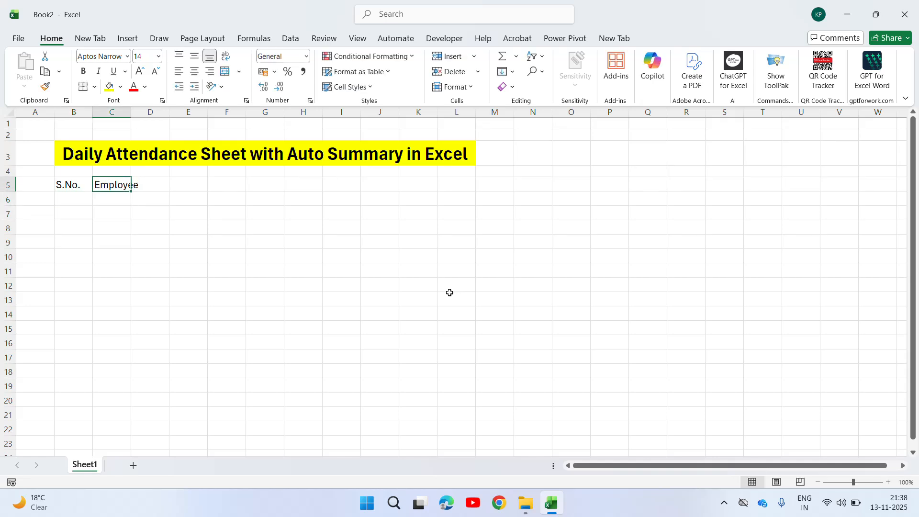
{"action": "left_click_drag", "start_coordinate": [131, 112], "coordinate": [140, 112]}
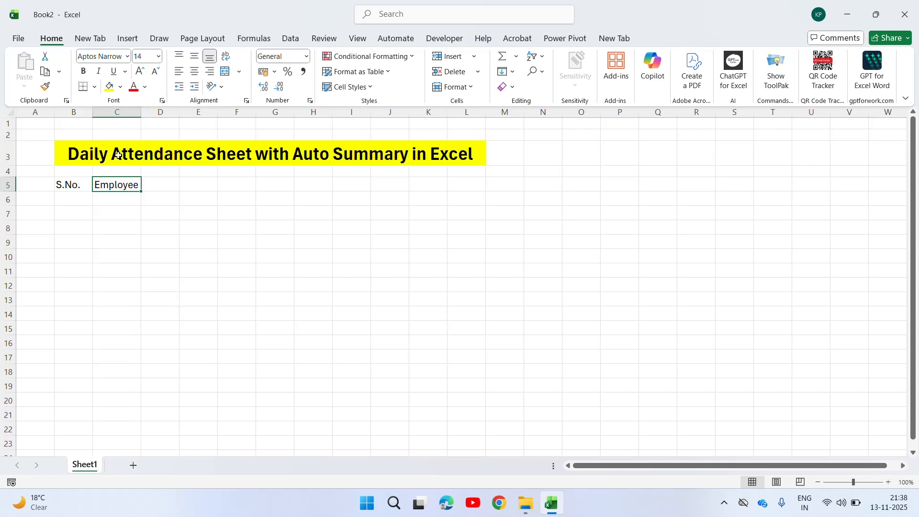
- Enter the first two dates, 01-Nov and 02-Nov, as headers in cells D5 and E5
{"action": "left_click", "coordinate": [165, 190]}
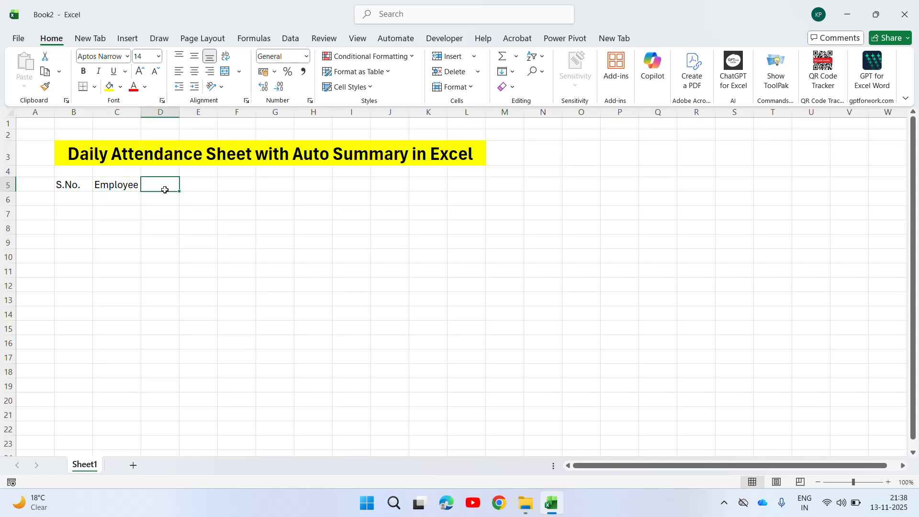
{"action": "type", "text": "1"}
{"action": "key", "text": "Return"}
{"action": "key", "text": "Up"}
{"action": "key", "text": "Right"}
{"action": "key", "text": "Left"}
{"action": "type", "text": "01-Nov"}
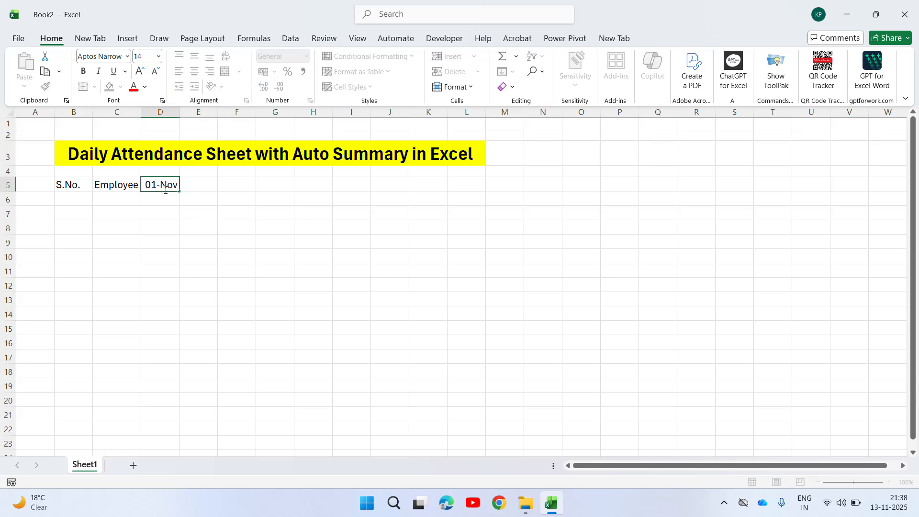
{"action": "key", "text": "Return"}
{"action": "key", "text": "Up"}
{"action": "key", "text": "Right"}
{"action": "type", "text": "2-"}
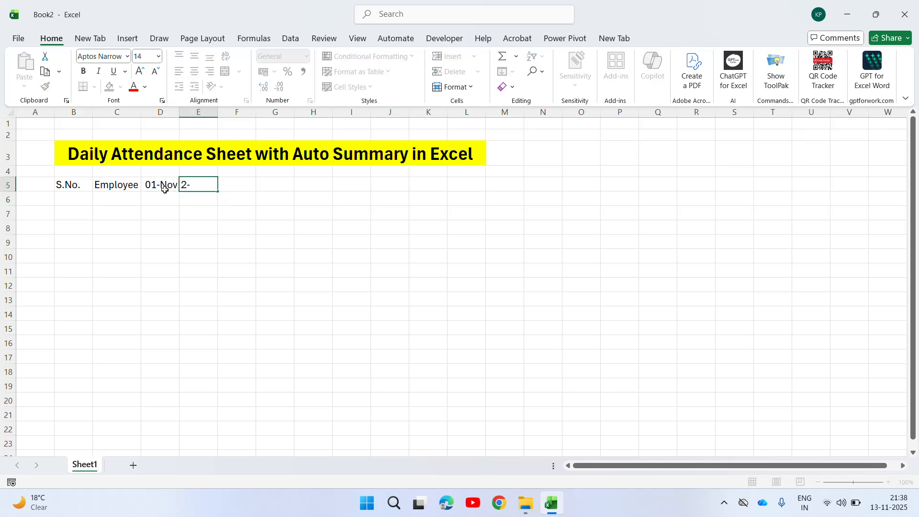
{"action": "type", "text": "Nov"}
{"action": "key", "text": "Return"}
- Fill the date series from the two starting dates across row 5 up to 27-Nov
{"action": "key", "text": "Up"}
{"action": "key", "text": "Left"}
{"action": "key", "text": "shift+Right"}
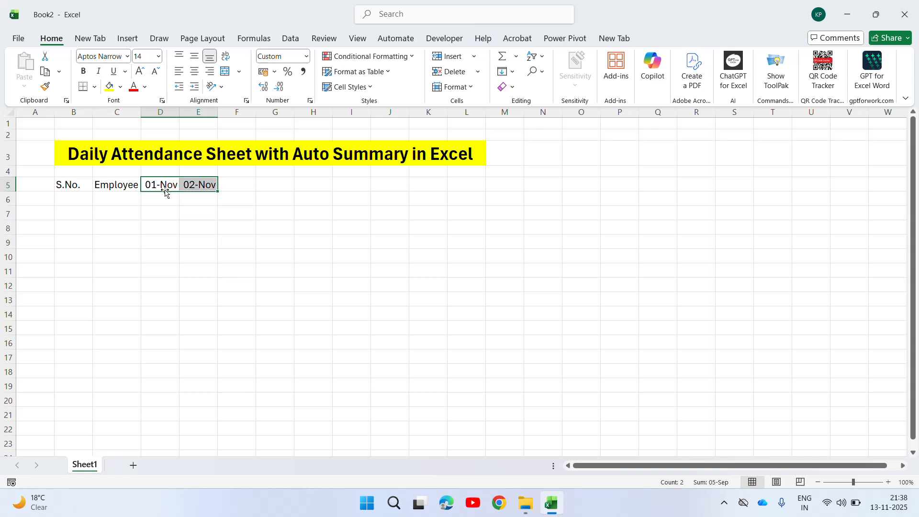
{"action": "left_click_drag", "start_coordinate": [218, 191], "coordinate": [750, 170]}
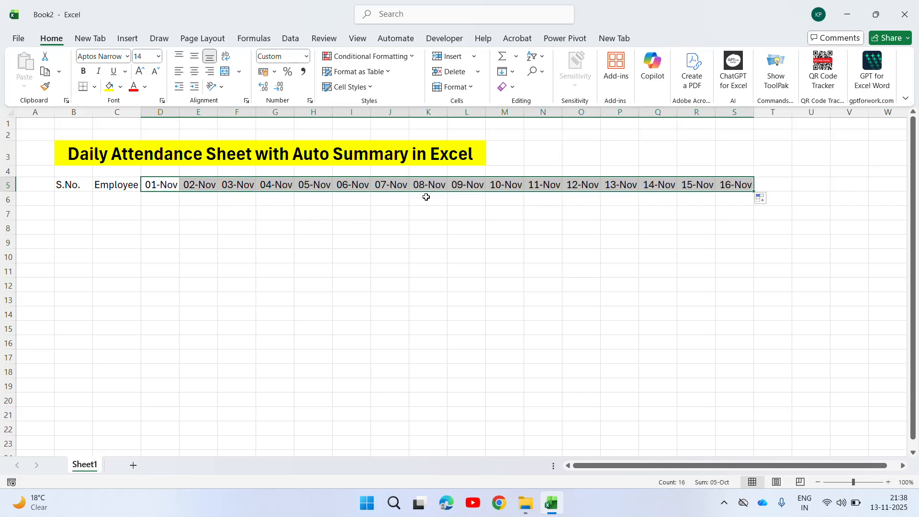
{"action": "left_click_drag", "start_coordinate": [753, 191], "coordinate": [901, 191]}
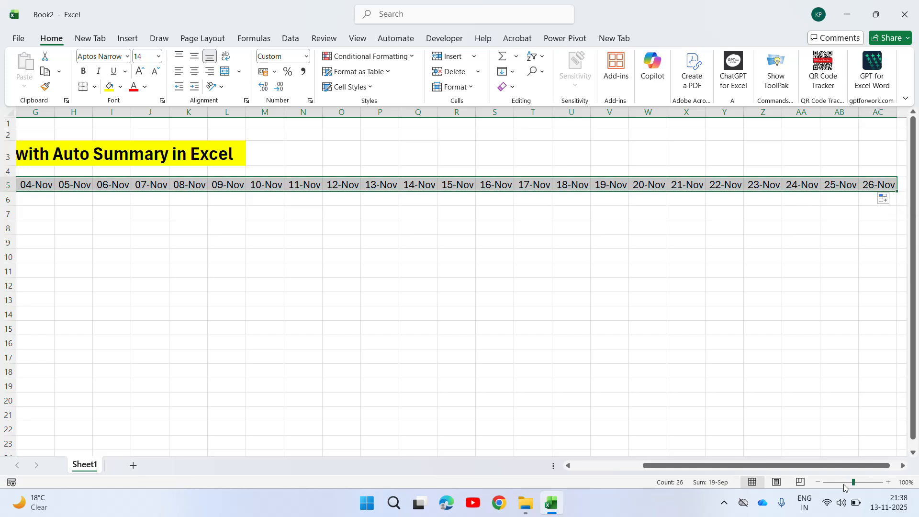
{"action": "left_click_drag", "start_coordinate": [871, 468], "coordinate": [879, 468]}
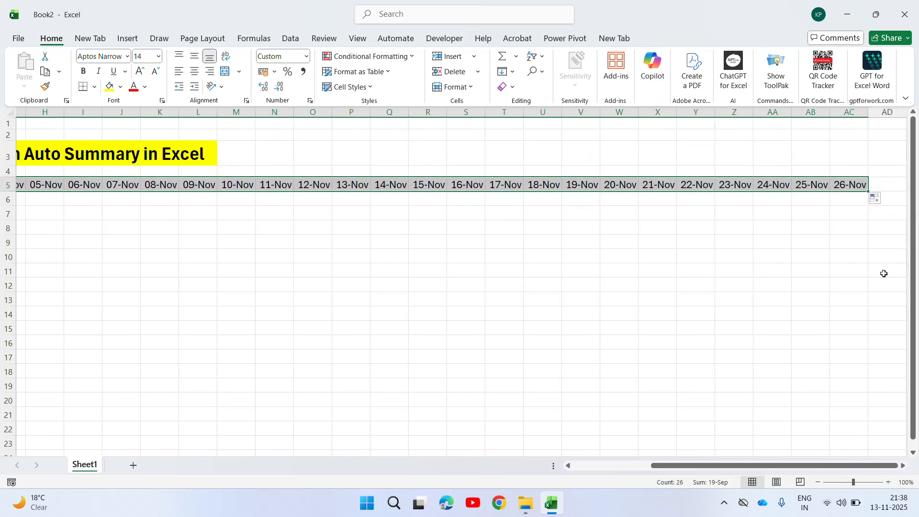
{"action": "left_click_drag", "start_coordinate": [869, 191], "coordinate": [906, 191]}
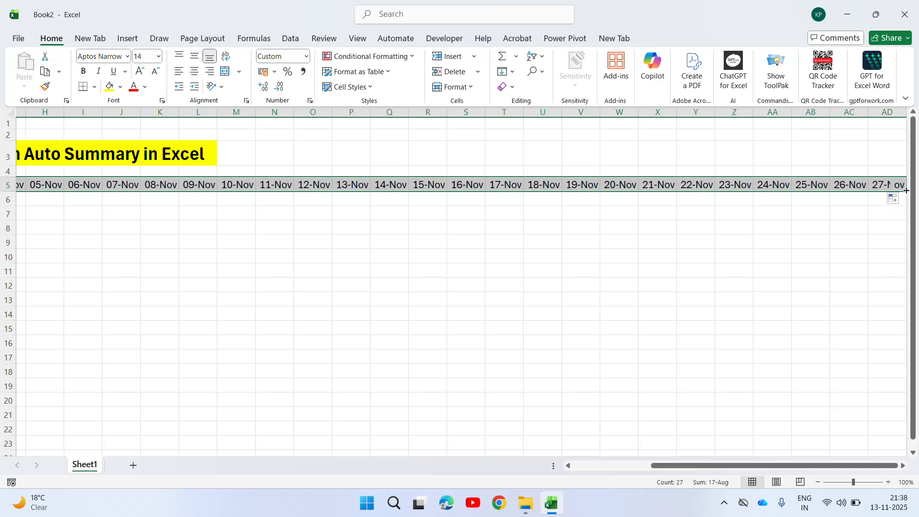
- Extend the date series in row 5 from the 26-Nov and 27-Nov cells through 30-Nov
{"action": "left_click", "coordinate": [830, 212]}
{"action": "key", "text": "Up"}
{"action": "key", "text": "Up"}
{"action": "key", "text": "Right"}
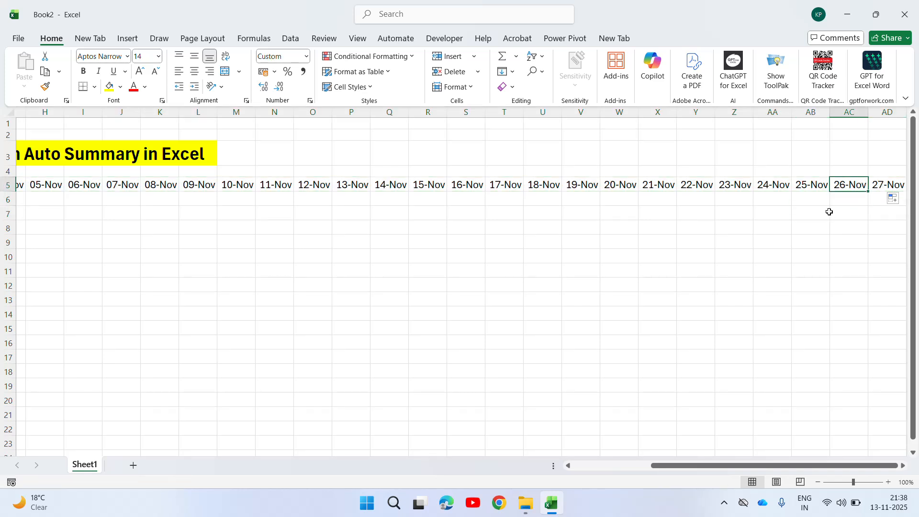
{"action": "key", "text": "Right"}
{"action": "key", "text": "Right"}
{"action": "key", "text": "Right"}
{"action": "key", "text": "Right"}
{"action": "key", "text": "Right"}
{"action": "key", "text": "Left"}
{"action": "key", "text": "Left"}
{"action": "key", "text": "Left"}
{"action": "key", "text": "Left"}
{"action": "key", "text": "Left"}
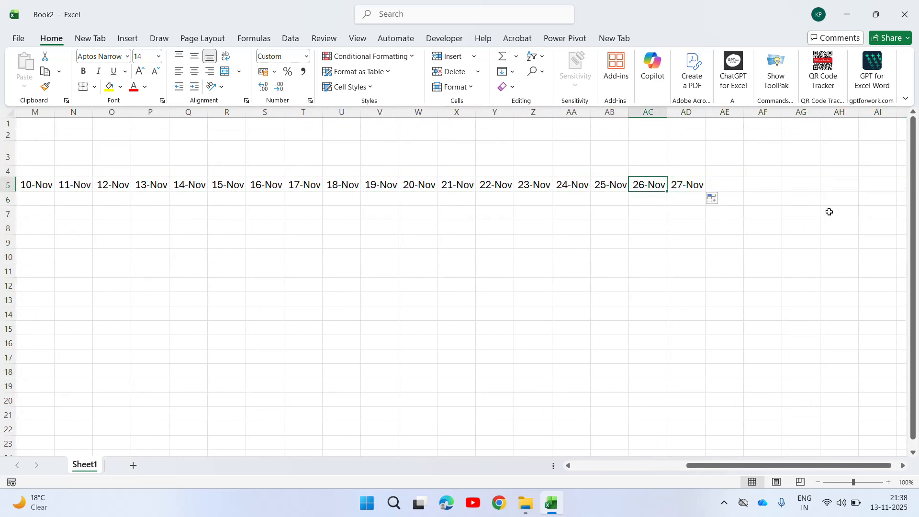
{"action": "key", "text": "shift+Right"}
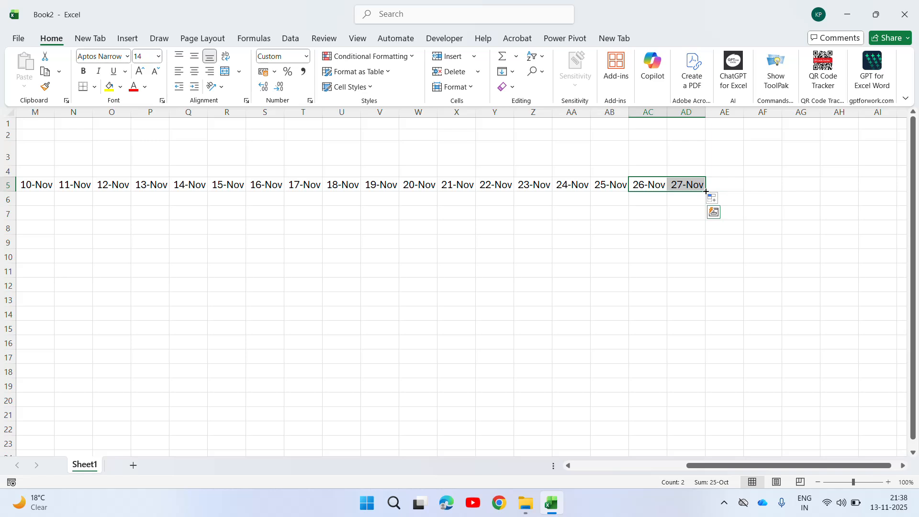
{"action": "left_click_drag", "start_coordinate": [705, 191], "coordinate": [804, 194]}
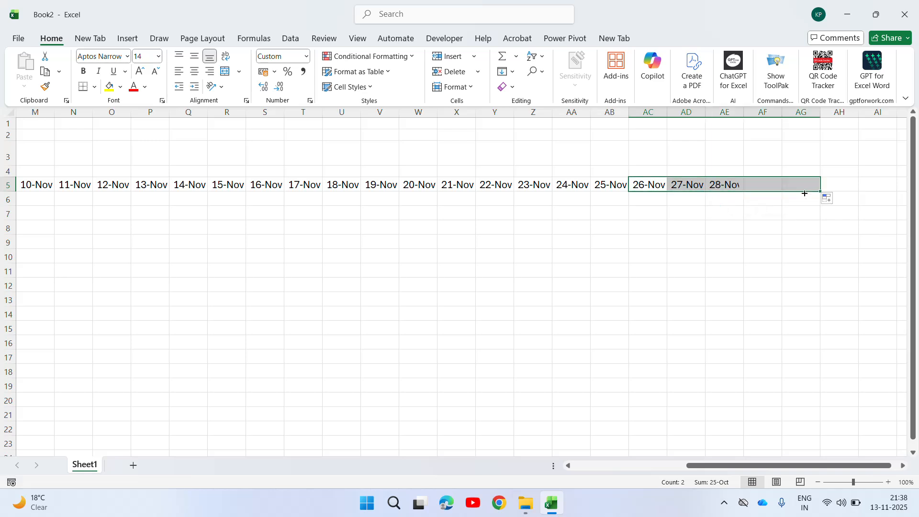
- Insert a blank row above the row holding the S.No., Employee and date headers
{"action": "left_click", "coordinate": [767, 205]}
{"action": "key", "text": "Up"}
{"action": "key", "text": "Home"}
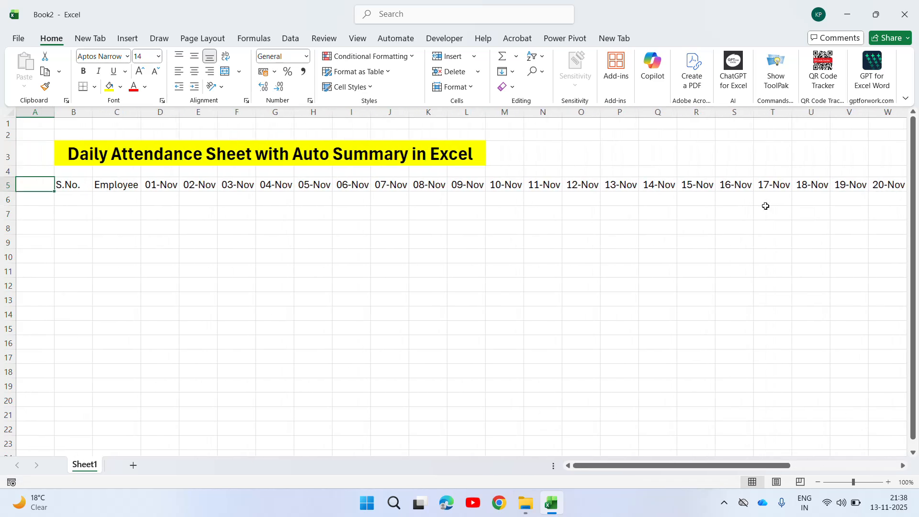
{"action": "key", "text": "Right"}
{"action": "key", "text": "Right"}
{"action": "key", "text": "Right"}
{"action": "key", "text": "Right"}
{"action": "key", "text": "Left"}
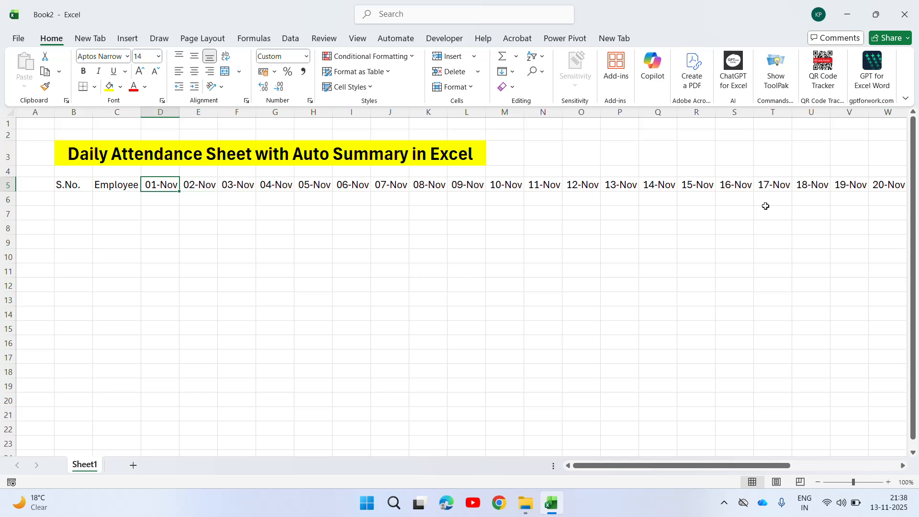
{"action": "key", "text": "Left"}
{"action": "key", "text": "Left"}
{"action": "key", "text": "shift+space"}
{"action": "key", "text": "ctrl+shift+plus"}
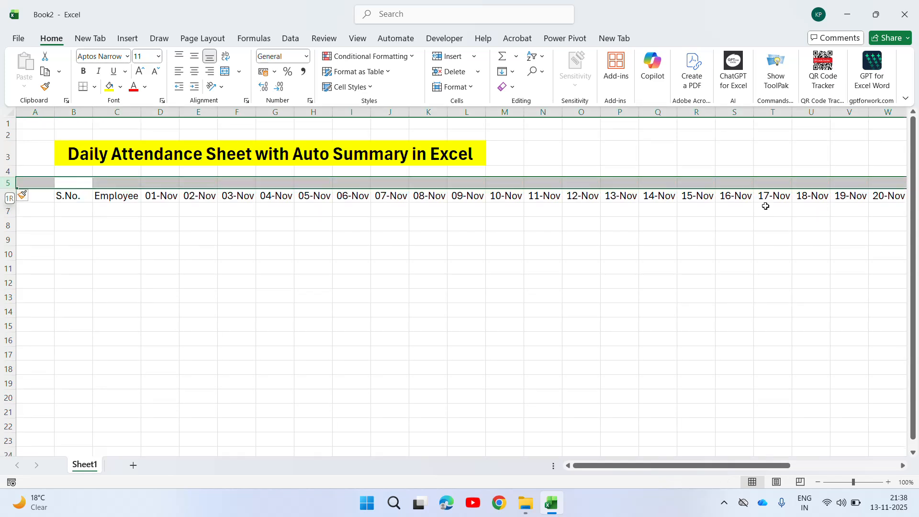
- Enter the formula =TEXT(D6,"ddd") in cell D5 to give the weekday of the first date
{"action": "key", "text": "Down"}
{"action": "key", "text": "Up"}
{"action": "key", "text": "Right"}
{"action": "key", "text": "Right"}
{"action": "key", "text": "Right"}
{"action": "key", "text": "Left"}
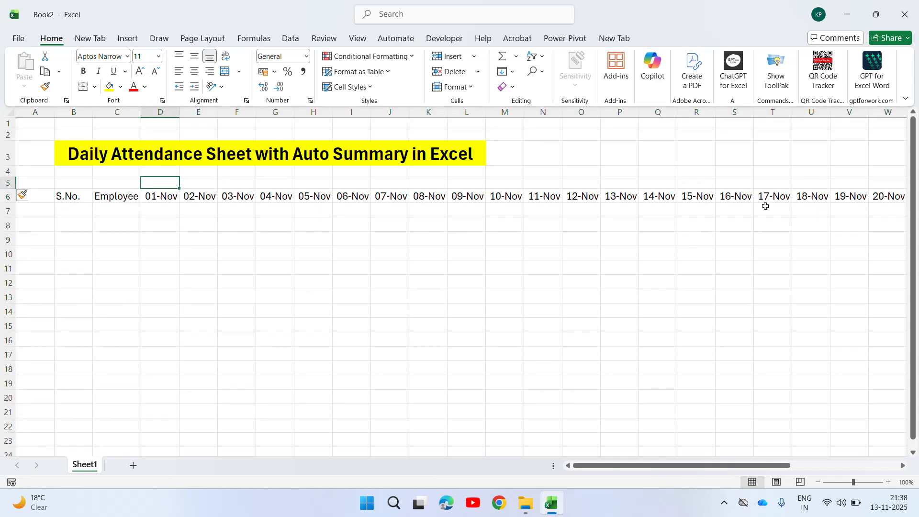
{"action": "type", "text": "=TEXT("}
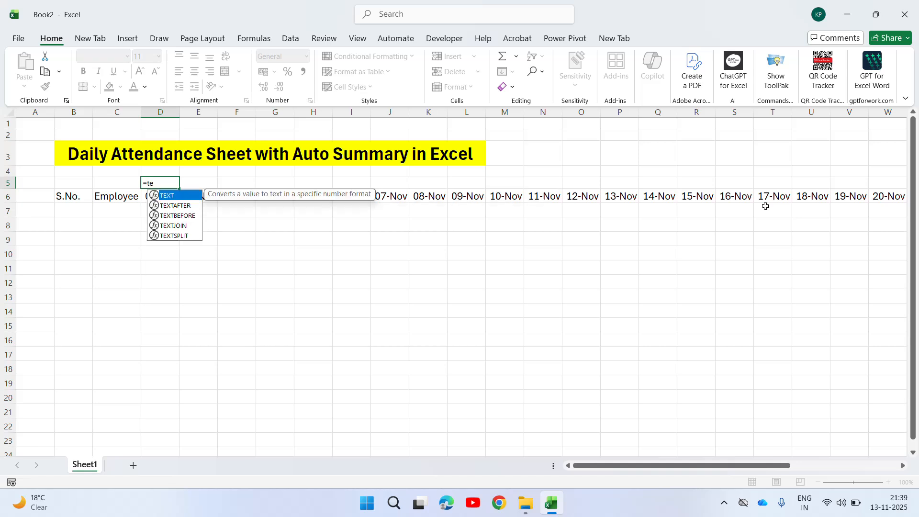
{"action": "key", "text": "Right"}
{"action": "key", "text": "Right"}
{"action": "key", "text": "Down"}
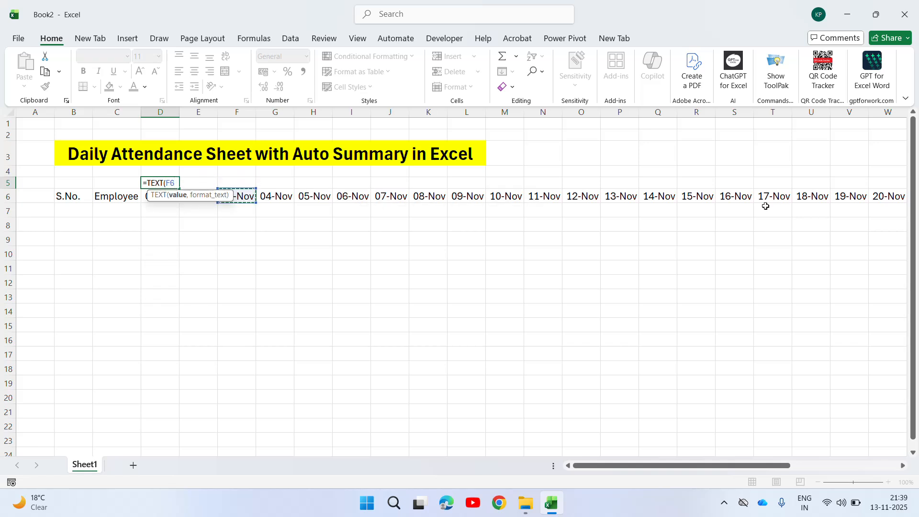
{"action": "key", "text": "Left"}
{"action": "key", "text": "Left"}
{"action": "type", "text": ","}
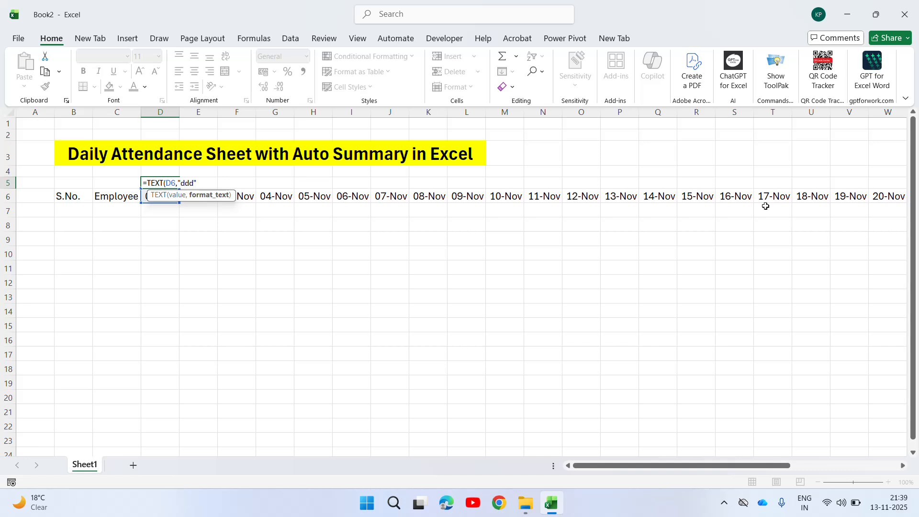
{"action": "type", "text": "\"ddd\")"}
{"action": "key", "text": "Return"}
{"action": "key", "text": "Up"}
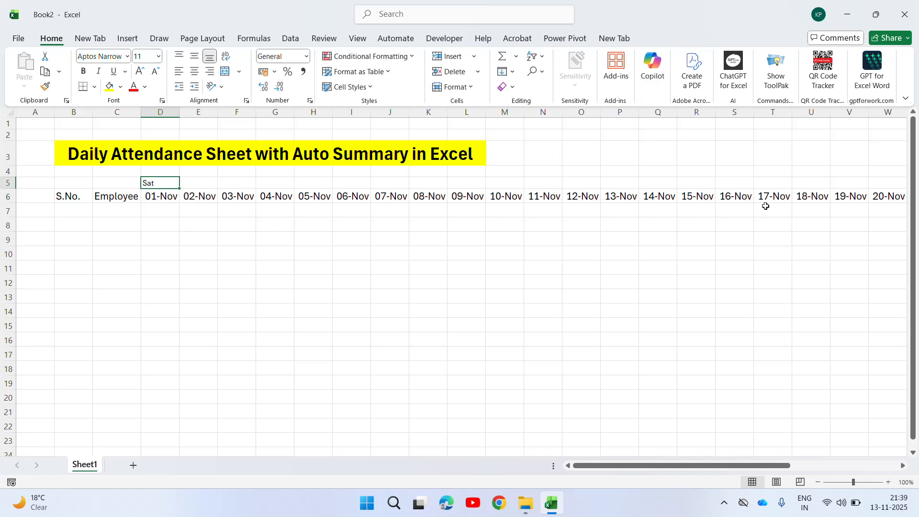
- Copy the weekday formula from D5 across row 5 to AG5, above the 30-Nov header
{"action": "key", "text": "ctrl+c"}
{"action": "key", "text": "shift+Right"}
{"action": "key", "text": "shift+Right"}
{"action": "key", "text": "shift+Right"}
{"action": "key", "text": "shift+Right"}
{"action": "key", "text": "shift+Right"}
{"action": "key", "text": "shift+Right"}
{"action": "key", "text": "shift+Right"}
{"action": "key", "text": "shift+Right"}
{"action": "key", "text": "shift+Right"}
{"action": "key", "text": "shift+Right"}
{"action": "key", "text": "shift+Right"}
{"action": "key", "text": "shift+Right"}
{"action": "key", "text": "shift+Right"}
{"action": "key", "text": "shift+Right"}
{"action": "key", "text": "shift+Right"}
{"action": "key", "text": "shift+Right"}
{"action": "key", "text": "shift+Right"}
{"action": "key", "text": "shift+Right"}
{"action": "key", "text": "shift+Right"}
{"action": "key", "text": "shift+Right"}
{"action": "key", "text": "shift+Right"}
{"action": "key", "text": "shift+Right"}
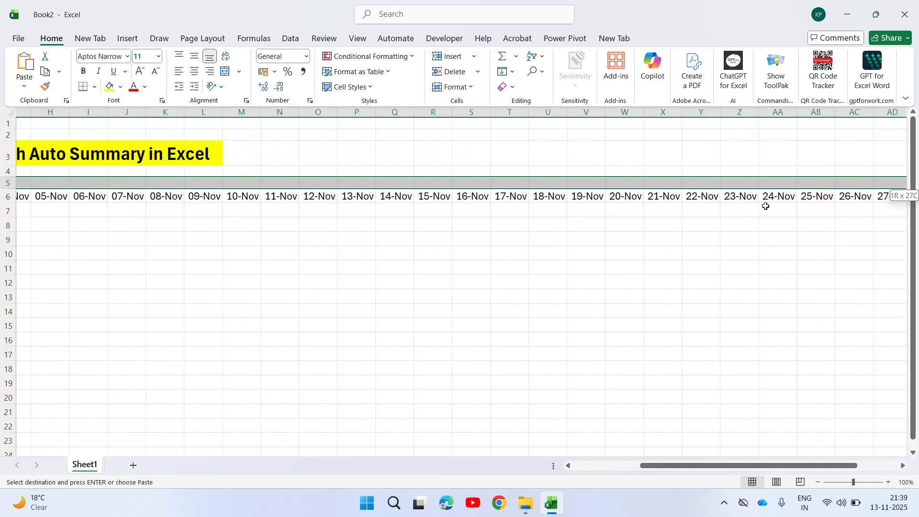
{"action": "key", "text": "shift+Left"}
{"action": "key", "text": "shift+Left"}
{"action": "key", "text": "shift+Left"}
{"action": "key", "text": "shift+Left"}
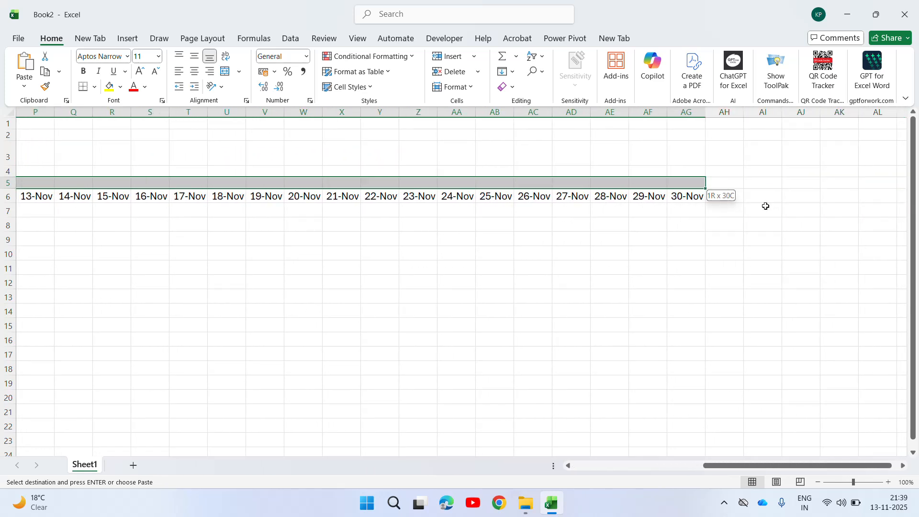
{"action": "key", "text": "ctrl+v"}
{"action": "key", "text": "Escape"}
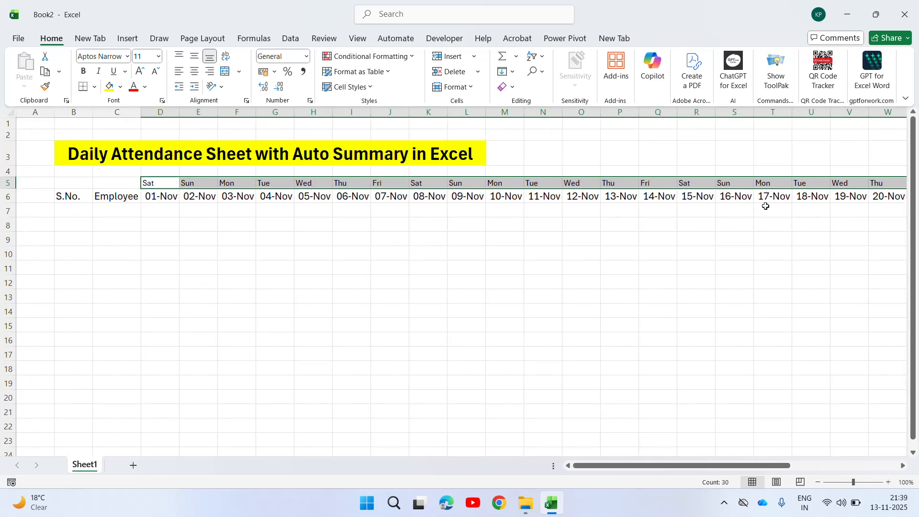
- Set the font size of all the weekday cells in row 5 to 14
{"action": "left_click", "coordinate": [214, 199]}
{"action": "key", "text": "Left"}
{"action": "key", "text": "Left"}
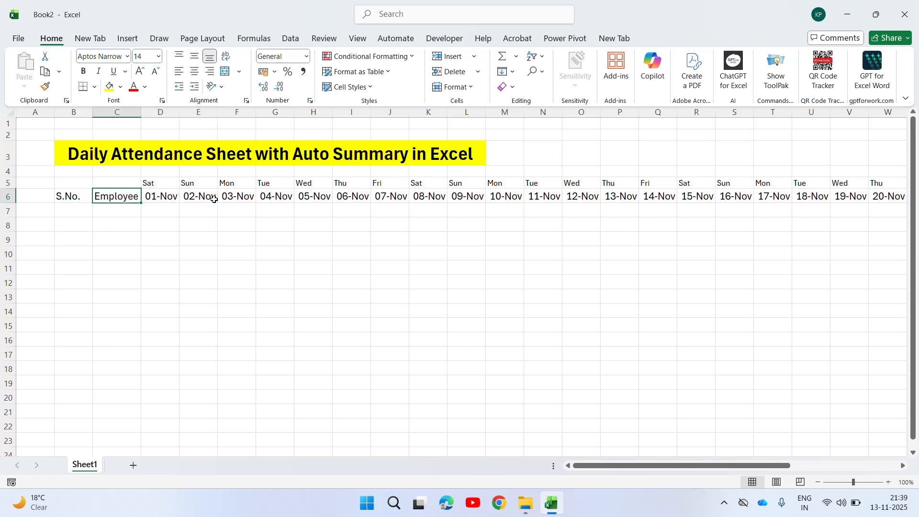
{"action": "key", "text": "Right"}
{"action": "key", "text": "Up"}
{"action": "key", "text": "ctrl+shift+Right"}
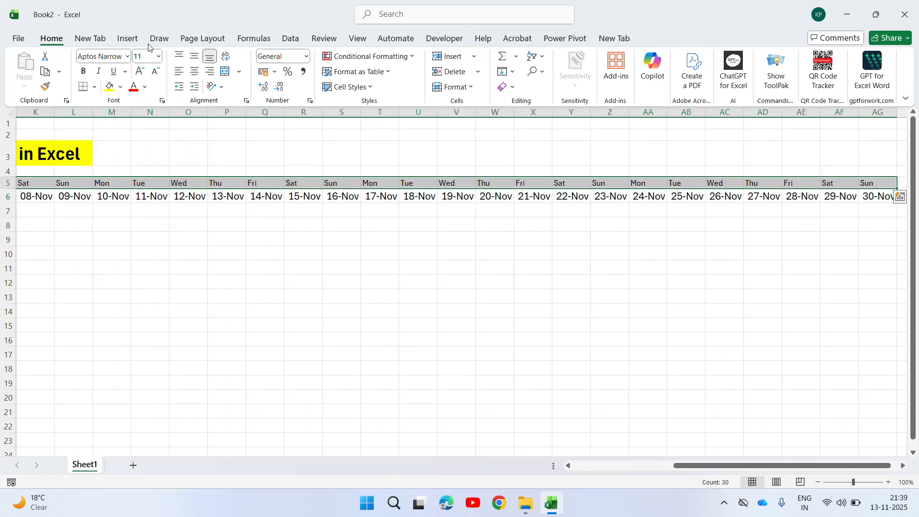
{"action": "left_click", "coordinate": [143, 56]}
{"action": "type", "text": "14"}
{"action": "key", "text": "Return"}
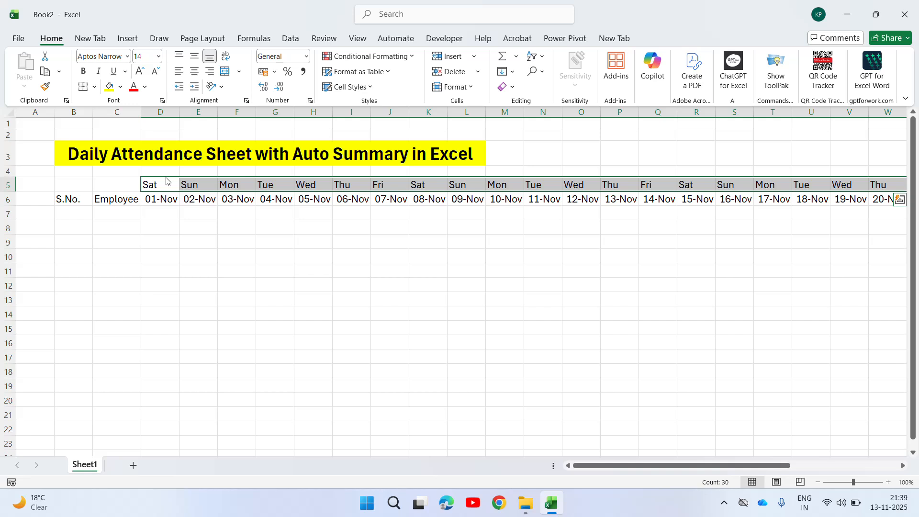
- Check the weekday and date headers in rows 5 and 6 from the first date through 30-Nov
{"action": "key", "text": "Right"}
{"action": "type", "text": "0"}
{"action": "key", "text": "Escape"}
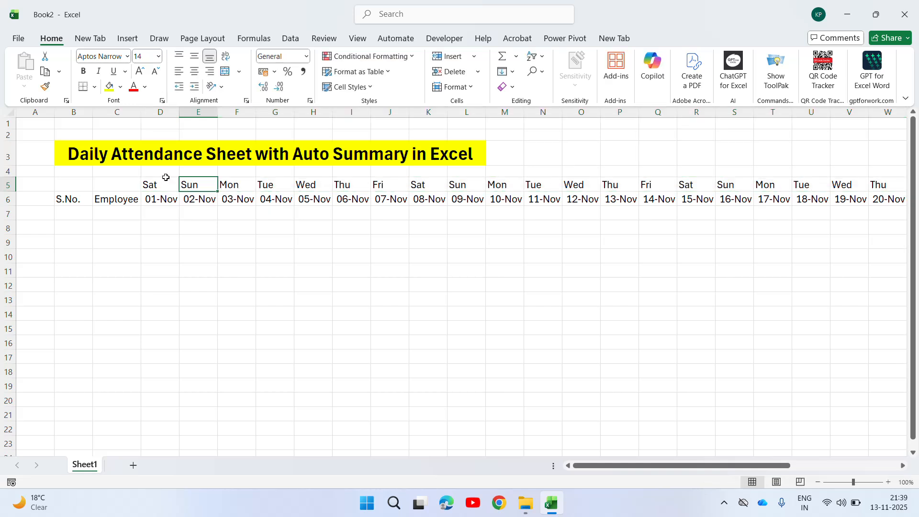
{"action": "key", "text": "Right"}
{"action": "key", "text": "Right"}
{"action": "key", "text": "Right"}
{"action": "key", "text": "Right"}
{"action": "key", "text": "Right"}
{"action": "key", "text": "Right"}
{"action": "key", "text": "Right"}
{"action": "key", "text": "Right"}
{"action": "key", "text": "Right"}
{"action": "key", "text": "Right"}
{"action": "key", "text": "Right"}
{"action": "key", "text": "Right"}
{"action": "key", "text": "Right"}
{"action": "key", "text": "Right"}
{"action": "key", "text": "Right"}
{"action": "key", "text": "Right"}
{"action": "key", "text": "Right"}
{"action": "key", "text": "Right"}
{"action": "key", "text": "Right"}
{"action": "key", "text": "Right"}
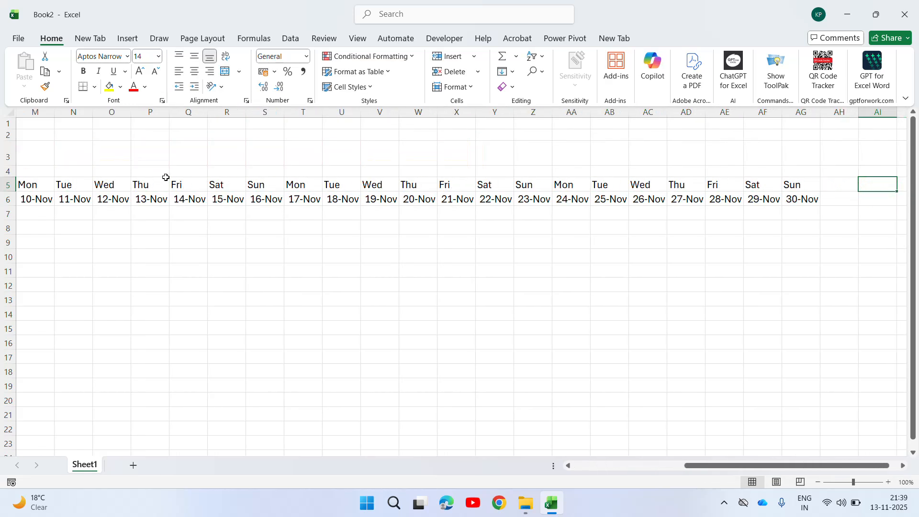
{"action": "key", "text": "Left"}
{"action": "key", "text": "Left"}
{"action": "key", "text": "Left"}
{"action": "key", "text": "Left"}
{"action": "key", "text": "Left"}
{"action": "key", "text": "Left"}
{"action": "key", "text": "Left"}
{"action": "key", "text": "Left"}
{"action": "key", "text": "Left"}
{"action": "key", "text": "Left"}
{"action": "key", "text": "Left"}
{"action": "key", "text": "Left"}
{"action": "key", "text": "Left"}
{"action": "key", "text": "Left"}
{"action": "key", "text": "Left"}
{"action": "key", "text": "Left"}
{"action": "key", "text": "Left"}
{"action": "key", "text": "Left"}
{"action": "key", "text": "Left"}
{"action": "key", "text": "Left"}
{"action": "key", "text": "Right"}
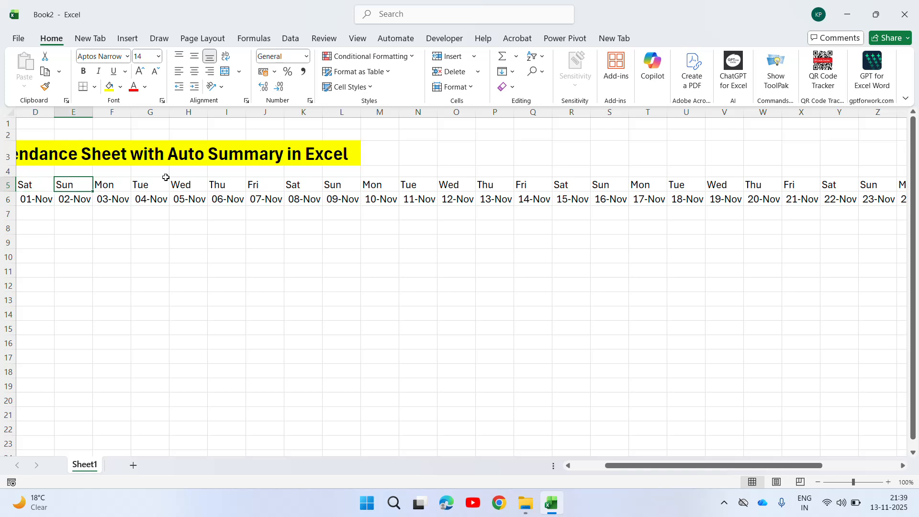
{"action": "key", "text": "Left"}
{"action": "key", "text": "Left"}
{"action": "key", "text": "Left"}
{"action": "key", "text": "Left"}
{"action": "key", "text": "Right"}
{"action": "key", "text": "Right"}
{"action": "key", "text": "Down"}
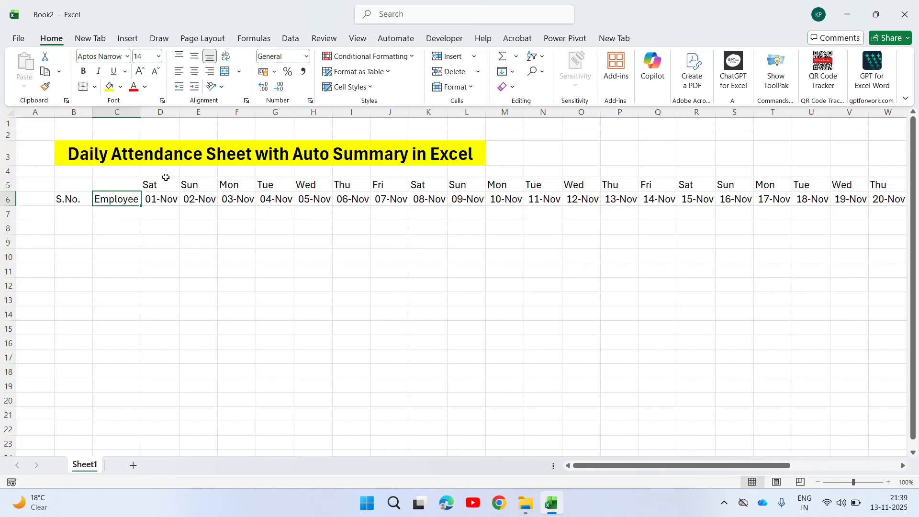
- Insert a blank column D between the Employee column and the 01-Nov column
{"action": "key", "text": "Up"}
{"action": "key", "text": "Right"}
{"action": "key", "text": "ctrl+space"}
{"action": "key", "text": "Right"}
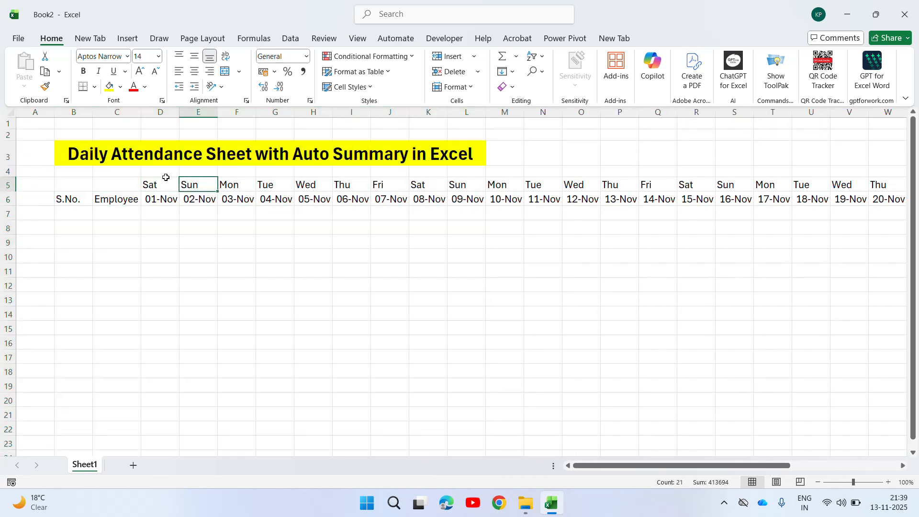
{"action": "left_click", "coordinate": [163, 110]}
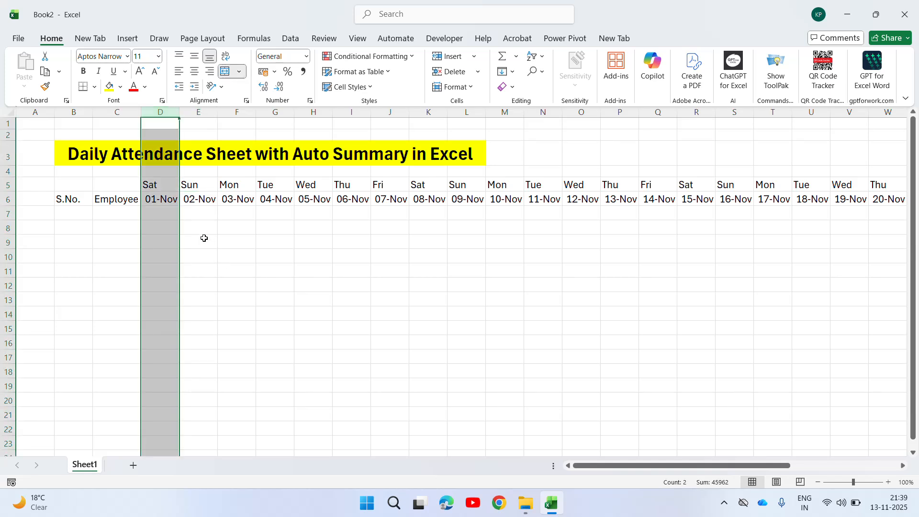
{"action": "key", "text": "ctrl+shift+plus"}
- Enter the header "Emp ID" in cell D6 of the new column
{"action": "key", "text": "Down"}
{"action": "key", "text": "Down"}
{"action": "key", "text": "Down"}
{"action": "key", "text": "Down"}
{"action": "key", "text": "Down"}
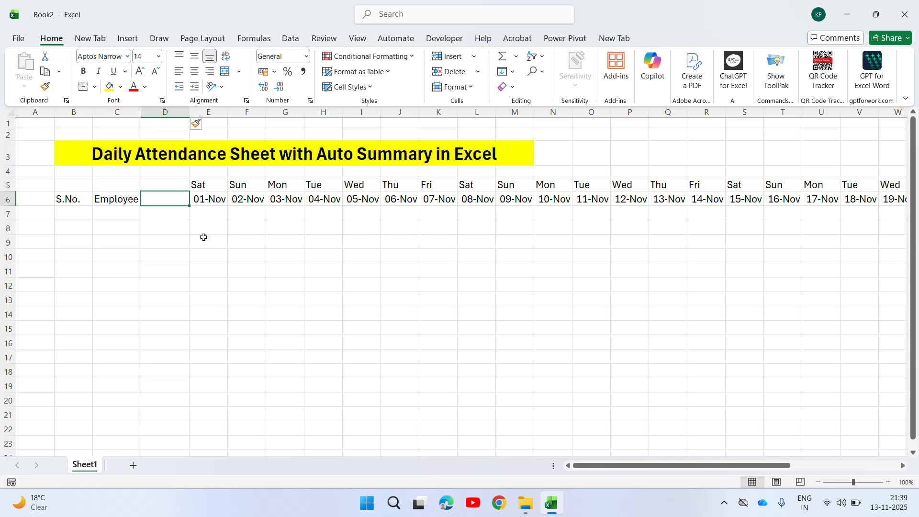
{"action": "type", "text": "Emp I"}
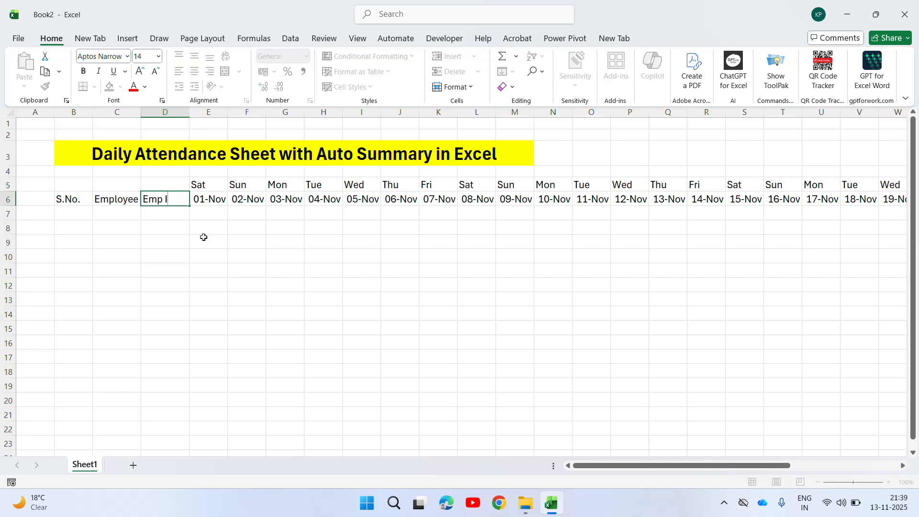
{"action": "key", "text": "Return"}
- Centre the S.No. and Employee headers horizontally, together with the blank cells above them in row 5
{"action": "key", "text": "Up"}
{"action": "key", "text": "Left"}
{"action": "key", "text": "Left"}
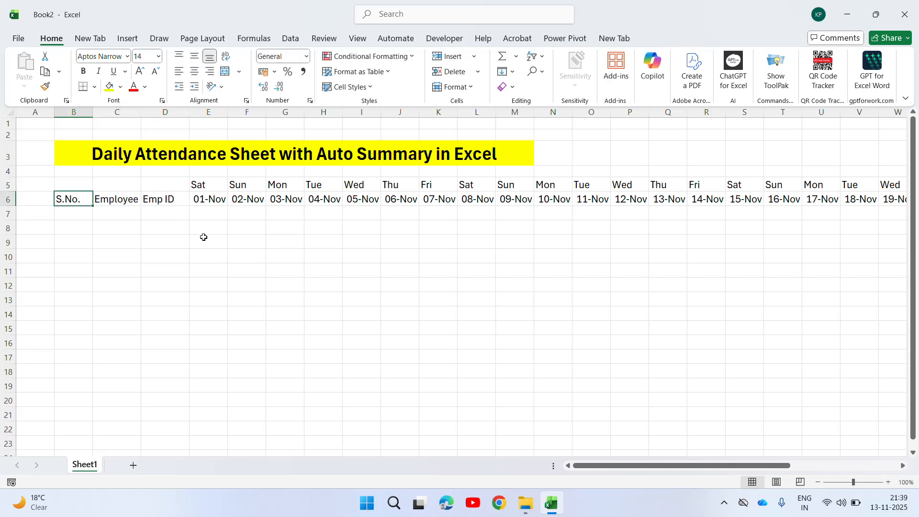
{"action": "key", "text": "Up"}
{"action": "key", "text": "shift+Down"}
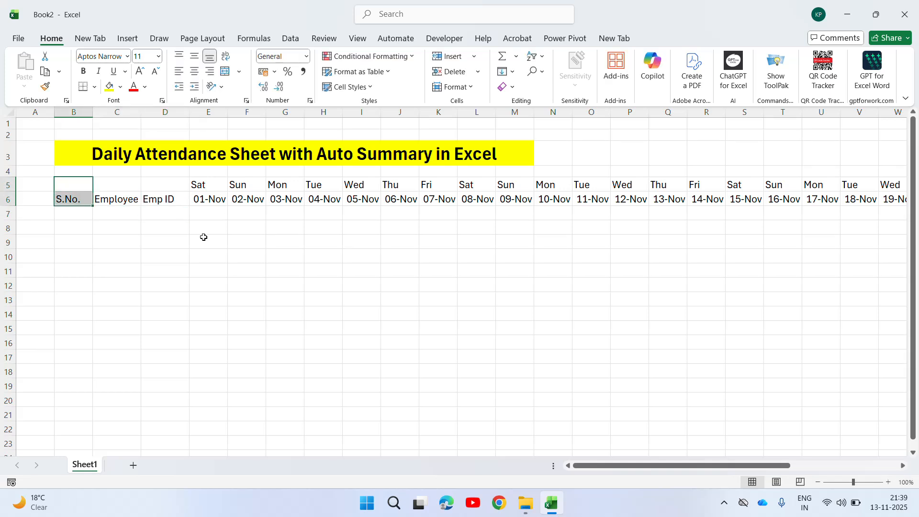
{"action": "left_click", "coordinate": [199, 70]}
{"action": "key", "text": "Right"}
{"action": "key", "text": "shift+Down"}
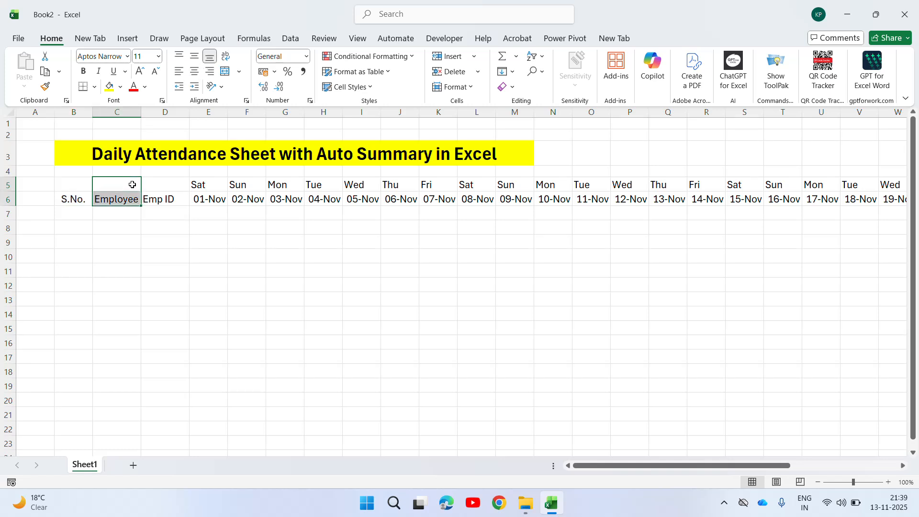
{"action": "left_click", "coordinate": [194, 71]}
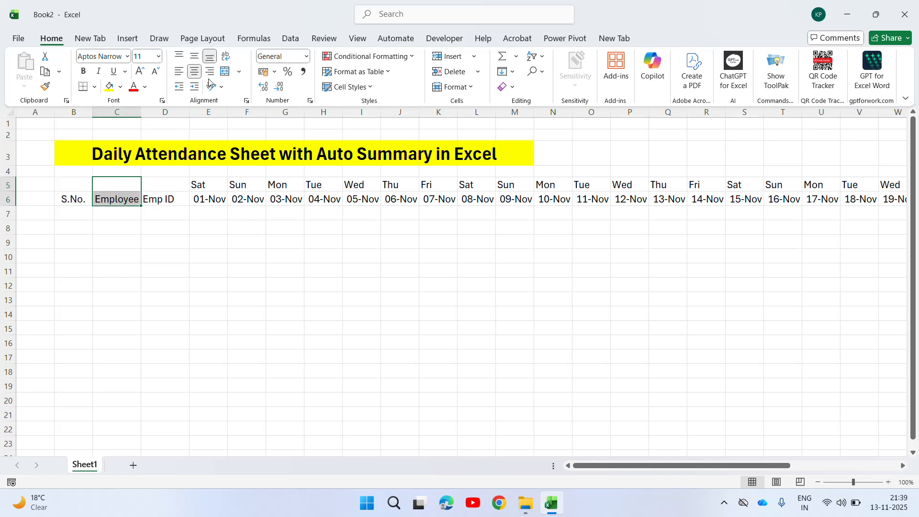
- Merge and centre the Emp ID, Employee and S.No. headers, each with the blank cell above it in row 5
{"action": "left_click", "coordinate": [167, 183]}
{"action": "key", "text": "shift+Down"}
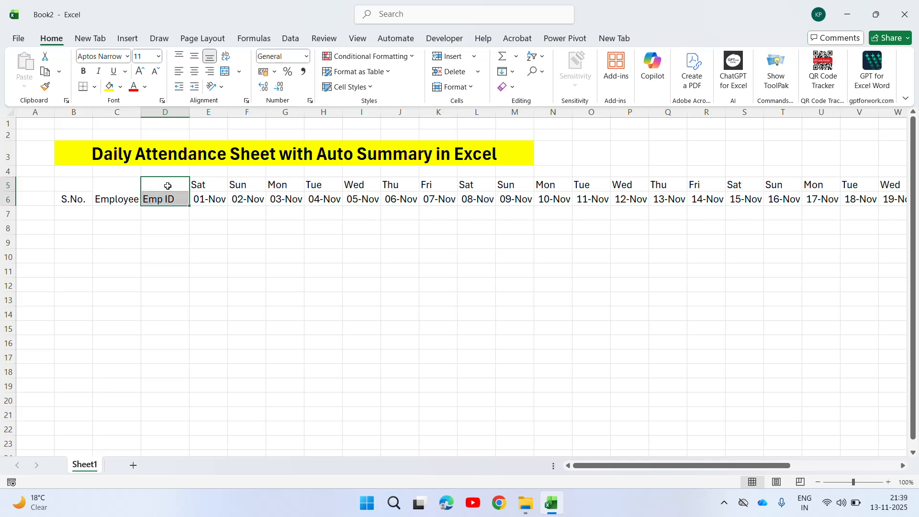
{"action": "left_click", "coordinate": [225, 72]}
{"action": "left_click", "coordinate": [88, 187]}
{"action": "key", "text": "shift+Down"}
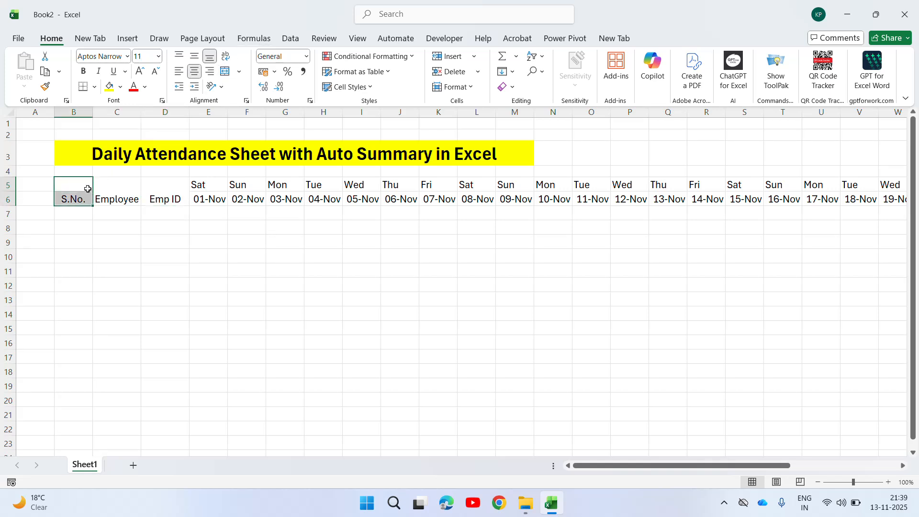
{"action": "left_click", "coordinate": [225, 72]}
- Middle-align the whole header block from S.No. to 30-Nov in rows 5 and 6 and give it all borders
{"action": "key", "text": "ctrl+shift+Right"}
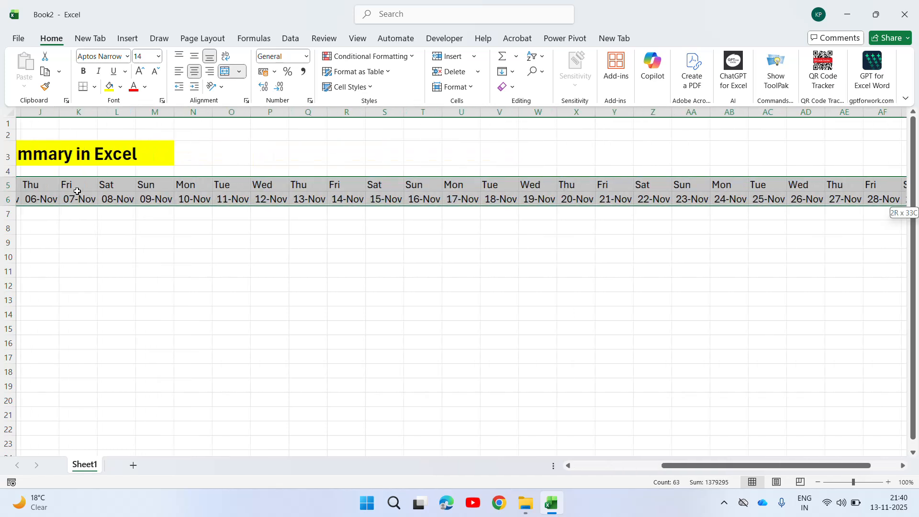
{"action": "left_click", "coordinate": [194, 57]}
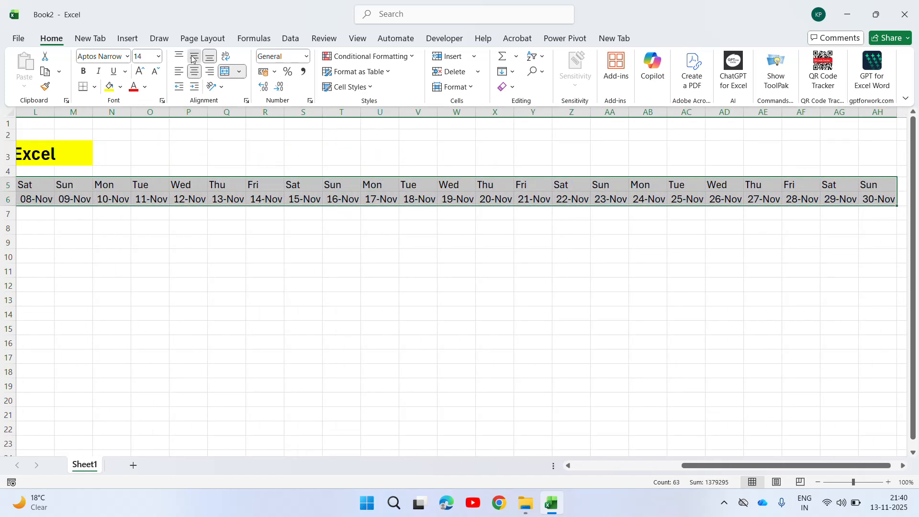
{"action": "left_click", "coordinate": [94, 87]}
{"action": "left_click", "coordinate": [93, 209]}
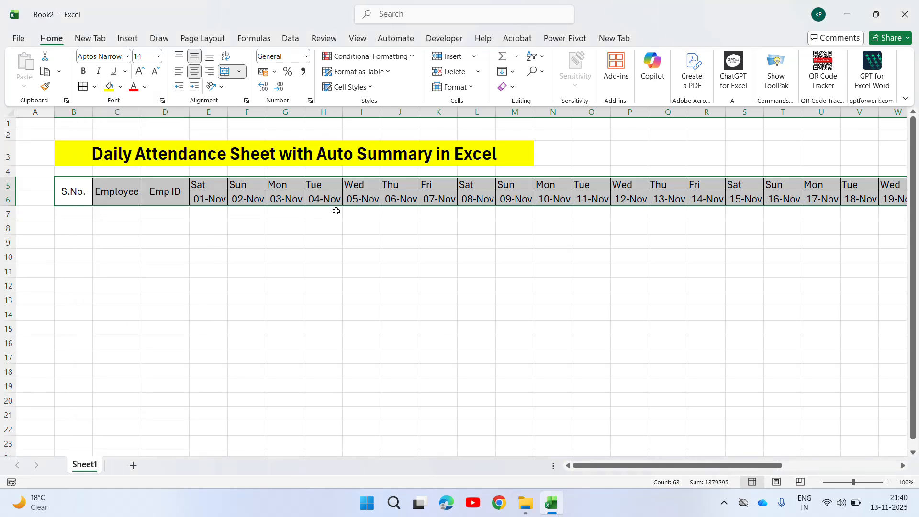
- AutoFit the width of all columns on the sheet to their contents
{"action": "key", "text": "ctrl+a"}
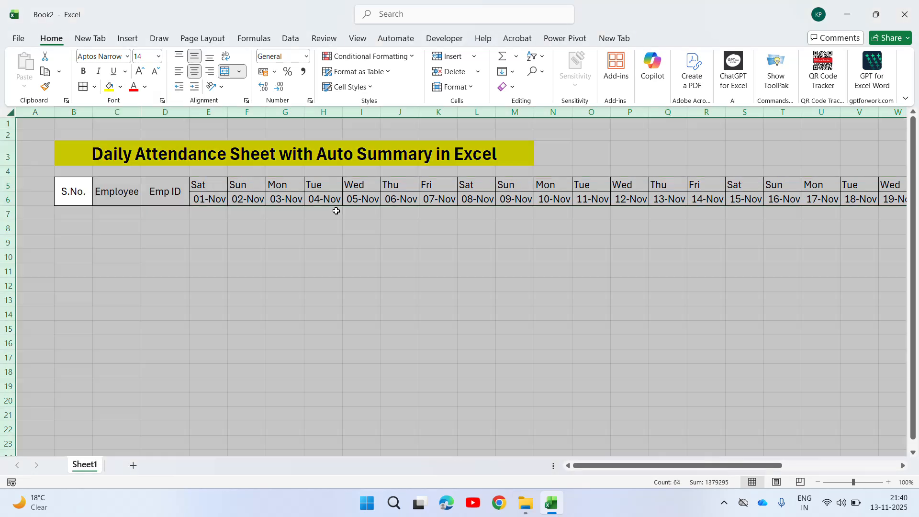
{"action": "double_click", "coordinate": [303, 113]}
{"action": "left_click", "coordinate": [339, 198]}
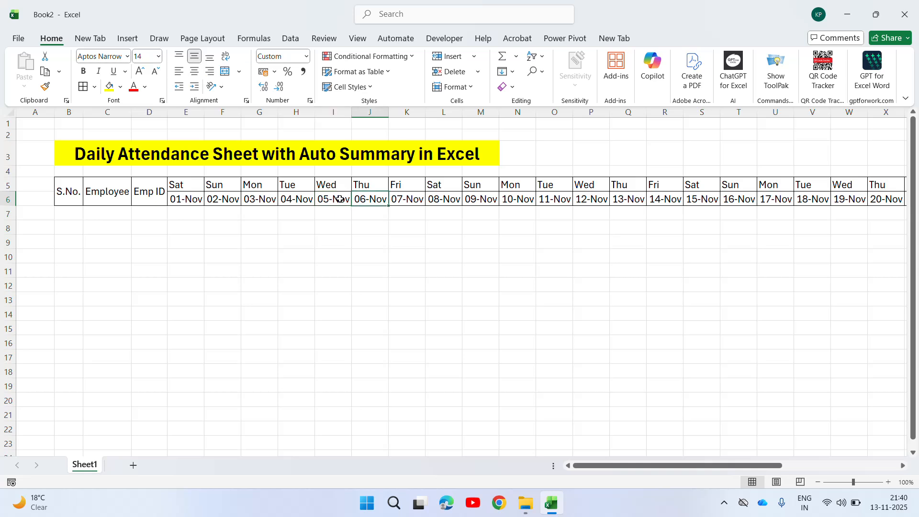
- Delete the empty column A so the table starts at the sheet's first column
{"action": "key", "text": "Home"}
{"action": "key", "text": "ctrl+space"}
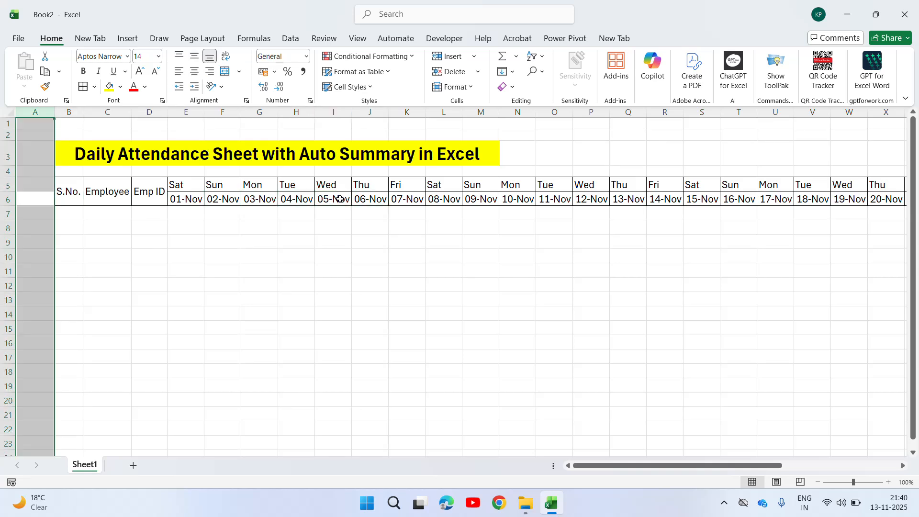
{"action": "key", "text": "ctrl+minus"}
{"action": "key", "text": "Right"}
{"action": "key", "text": "Right"}
{"action": "key", "text": "Right"}
{"action": "key", "text": "Right"}
{"action": "key", "text": "Left"}
{"action": "key", "text": "Left"}
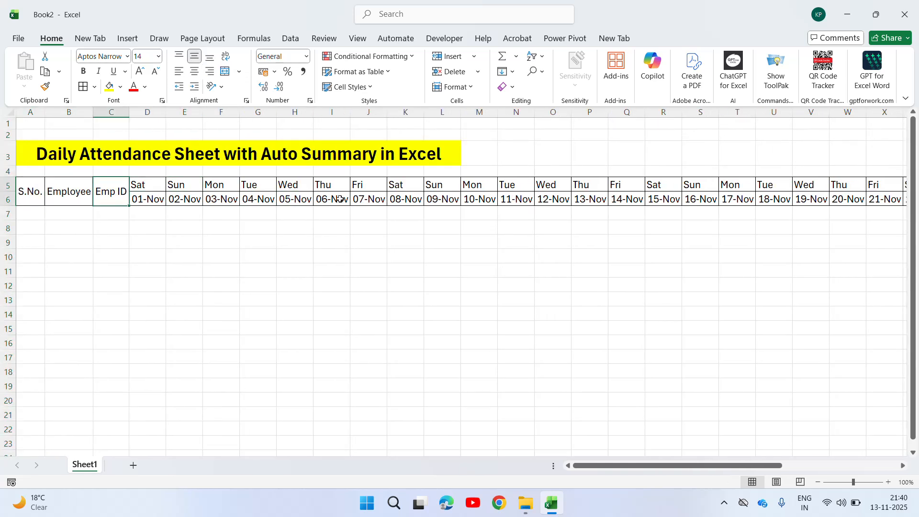
{"action": "key", "text": "Right"}
{"action": "key", "text": "Right"}
{"action": "key", "text": "Right"}
{"action": "key", "text": "Right"}
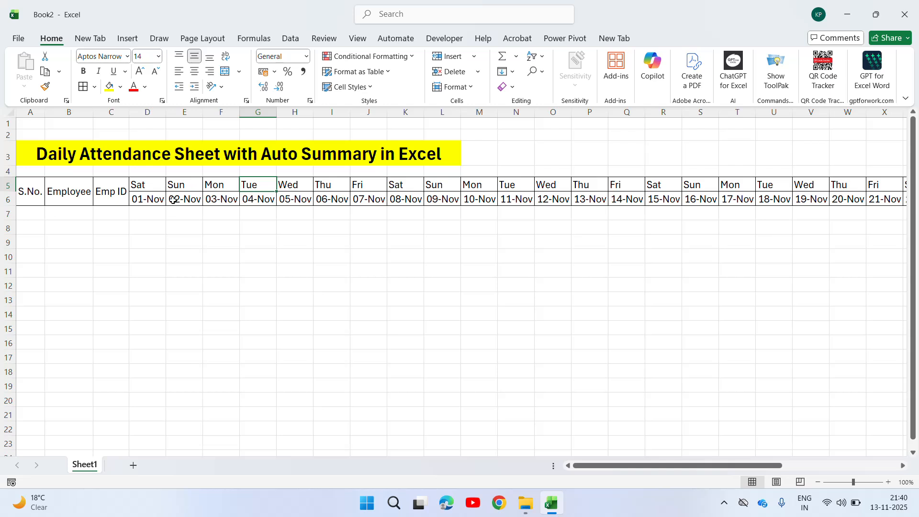
{"action": "key", "text": "Left"}
{"action": "key", "text": "Left"}
{"action": "key", "text": "Left"}
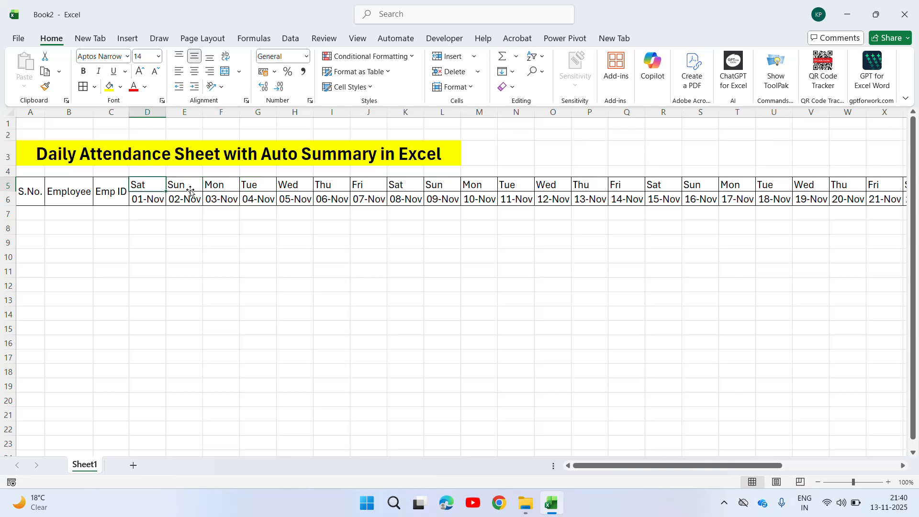
- Try to find another date format in Format Cells for the November date headers in row 6
{"action": "key", "text": "Down"}
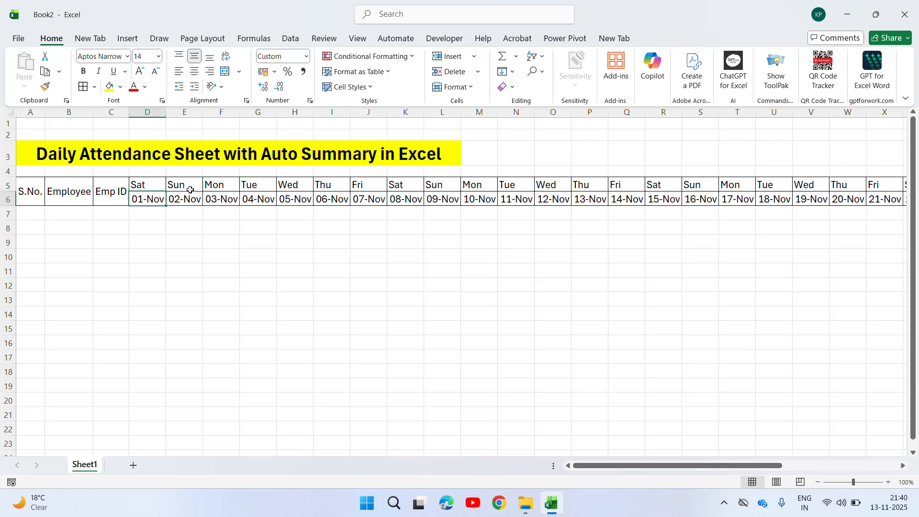
{"action": "key", "text": "ctrl+shift+Right"}
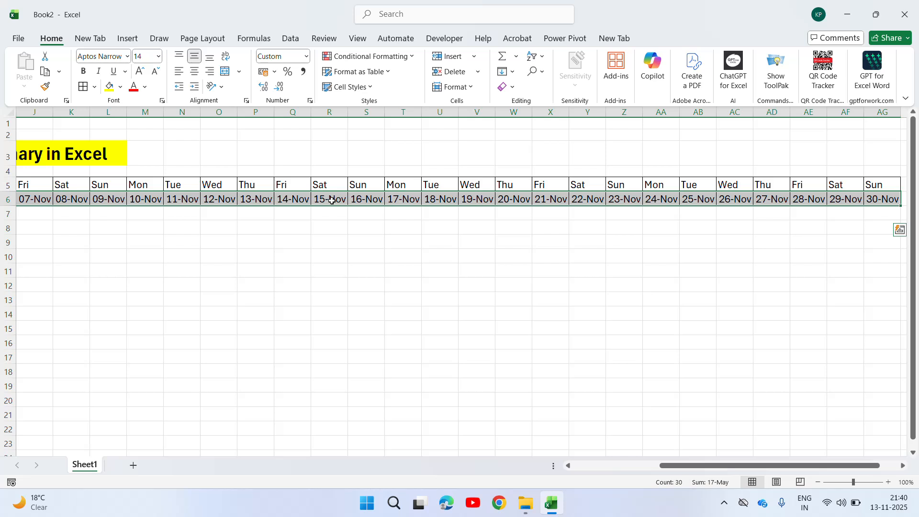
{"action": "right_click", "coordinate": [332, 200]}
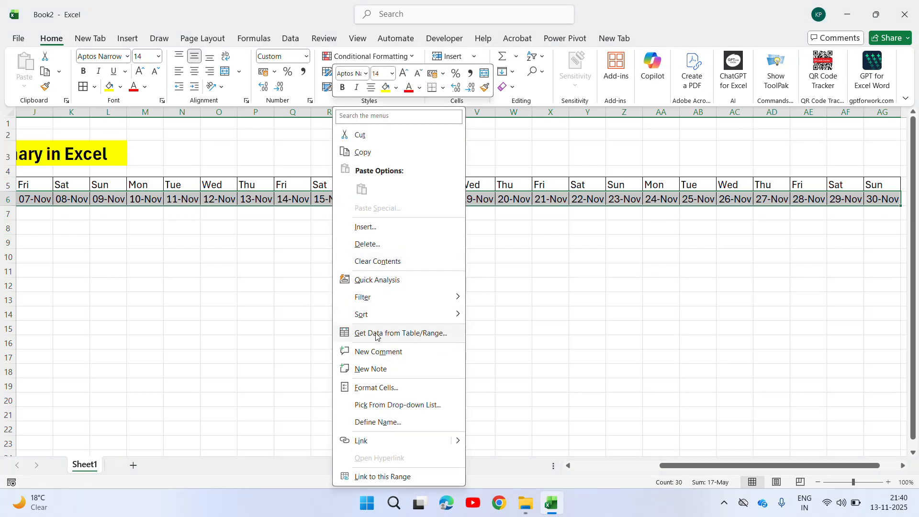
{"action": "left_click", "coordinate": [376, 387]}
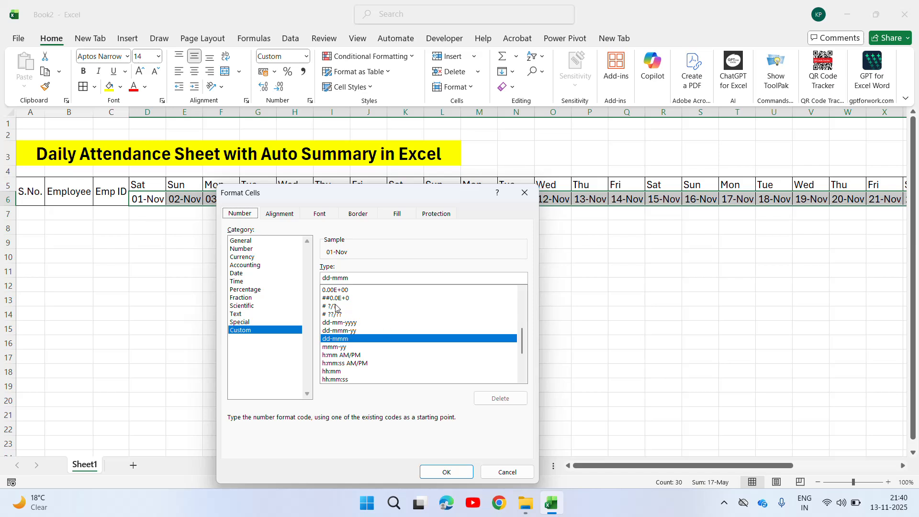
{"action": "left_click", "coordinate": [244, 265]}
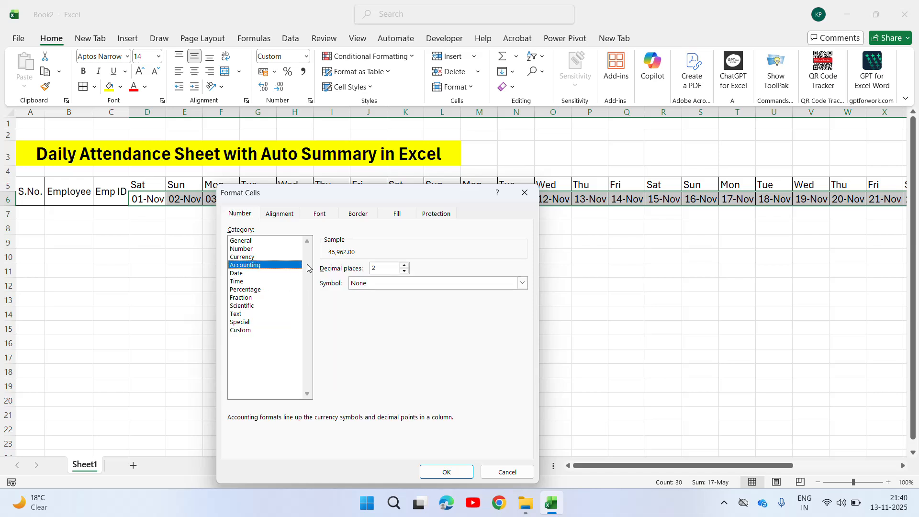
{"action": "left_click", "coordinate": [241, 275]}
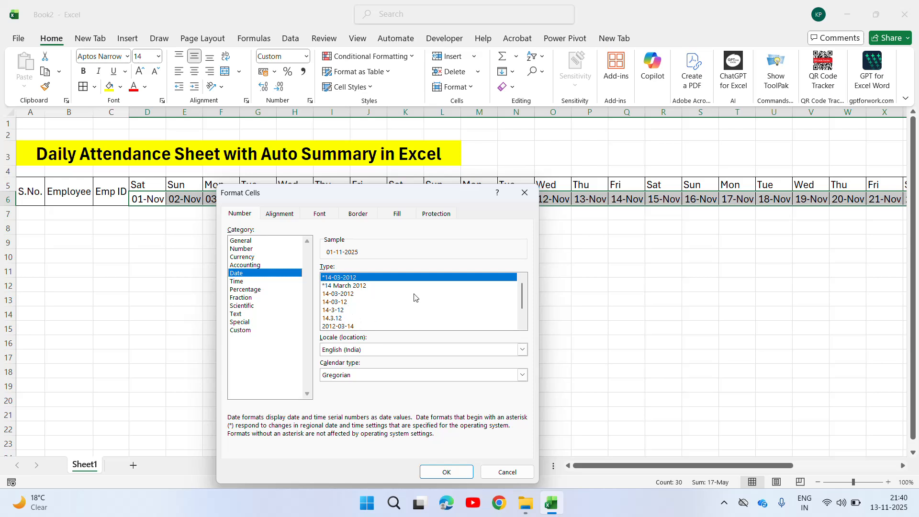
{"action": "mouse_move", "coordinate": [520, 302]}
{"action": "left_mouse_down"}
{"action": "mouse_move", "coordinate": [521, 330]}
{"action": "mouse_move", "coordinate": [519, 293]}
{"action": "left_mouse_up"}
{"action": "key", "text": "Escape"}
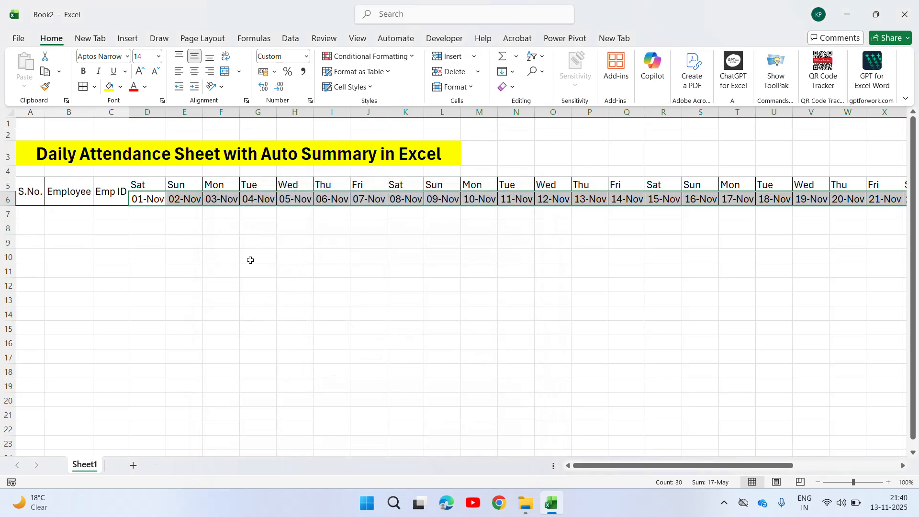
{"action": "left_click", "coordinate": [197, 199]}
{"action": "key", "text": "Left"}
{"action": "key", "text": "Left"}
{"action": "key", "text": "Up"}
{"action": "key", "text": "Right"}
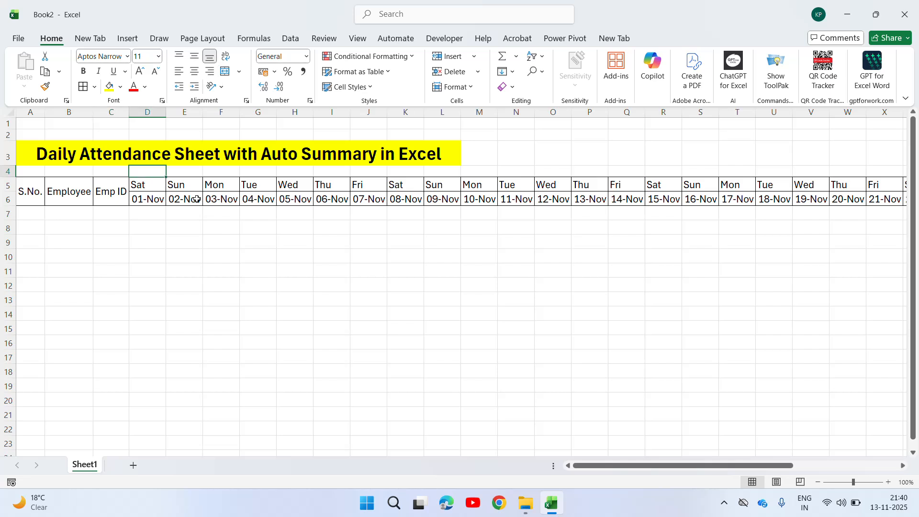
{"action": "key", "text": "Down"}
{"action": "key", "text": "Left"}
{"action": "key", "text": "Left"}
{"action": "key", "text": "Left"}
{"action": "key", "text": "shift+Right"}
{"action": "key", "text": "shift+Right"}
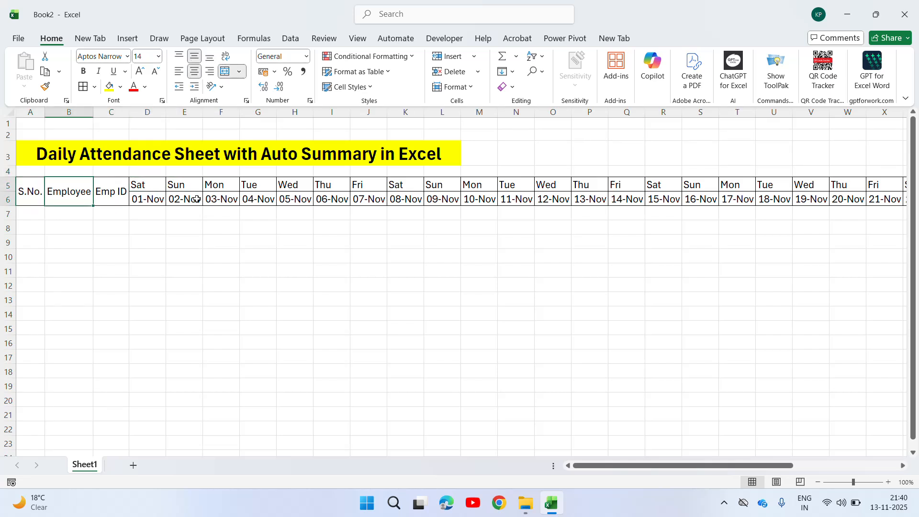
{"action": "key", "text": "ctrl+shift+Right"}
{"action": "key", "text": "Right"}
{"action": "key", "text": "Down"}
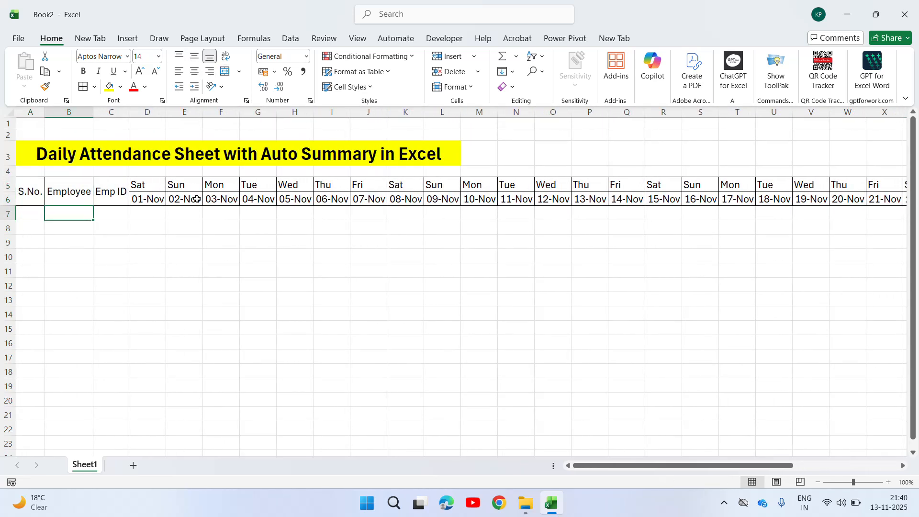
{"action": "left_click", "coordinate": [106, 223]}
{"action": "key", "text": "Right"}
{"action": "key", "text": "Right"}
{"action": "key", "text": "Left"}
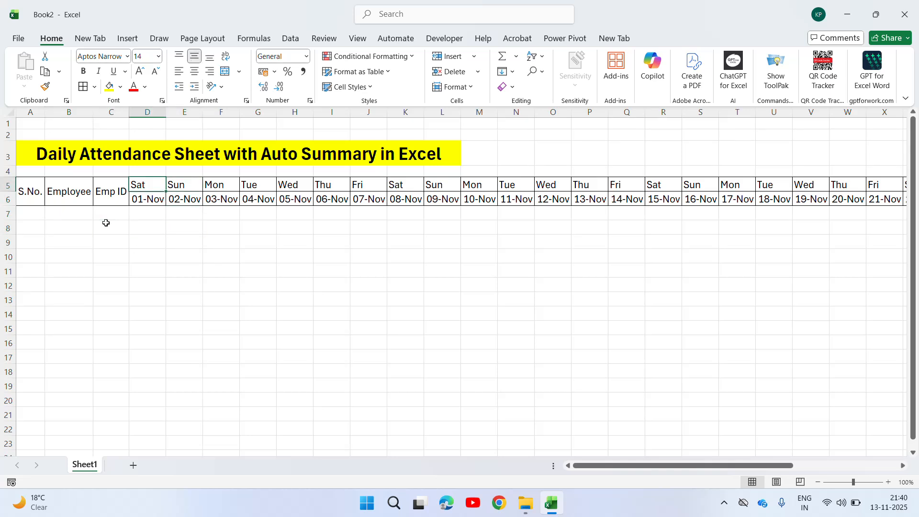
{"action": "key", "text": "Left"}
{"action": "key", "text": "Left"}
{"action": "key", "text": "Left"}
{"action": "key", "text": "Down"}
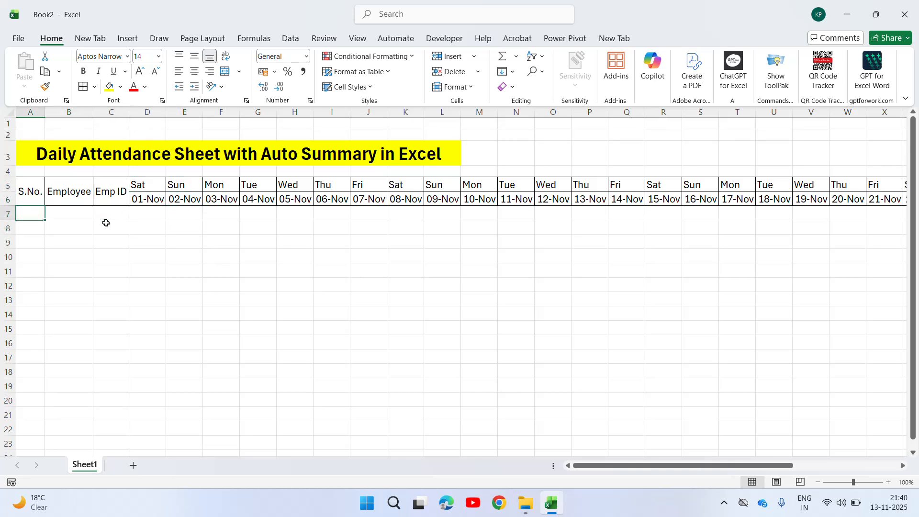
- Number the S.No. column from 1 to 12 in rows 7 to 18 as a filled series
{"action": "type", "text": "1"}
{"action": "key", "text": "Return"}
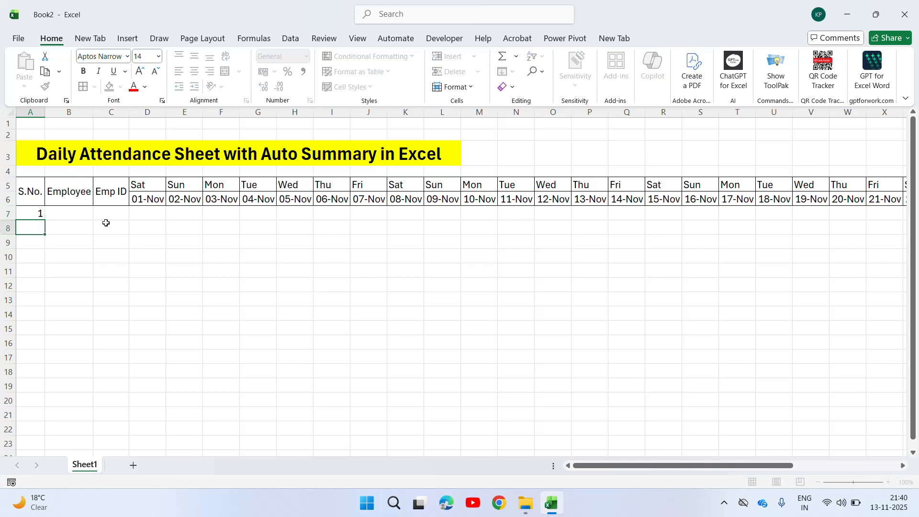
{"action": "type", "text": "2"}
{"action": "key", "text": "Return"}
{"action": "key", "text": "Up"}
{"action": "key", "text": "Up"}
{"action": "key", "text": "shift+Down"}
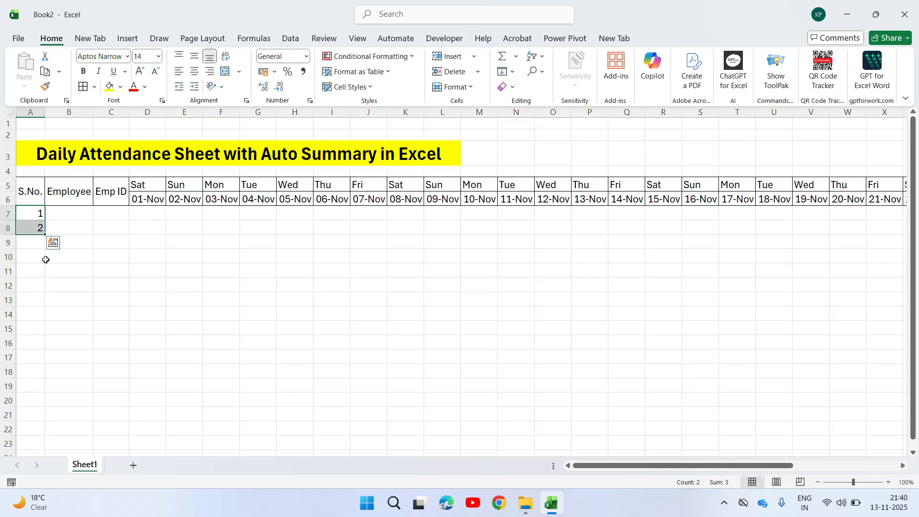
{"action": "left_click_drag", "start_coordinate": [45, 234], "coordinate": [44, 385]}
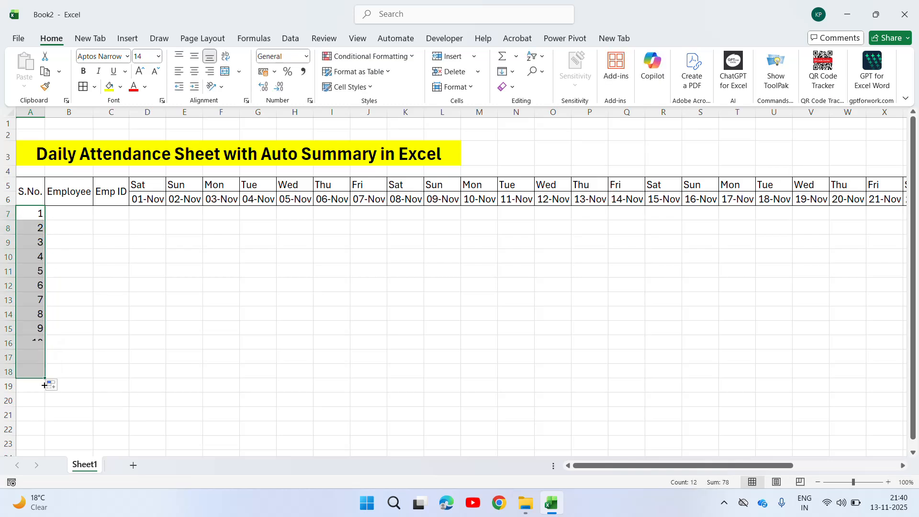
- Enter the names of the first six employees in the Employee column, rows 7 to 12
{"action": "left_click", "coordinate": [74, 216]}
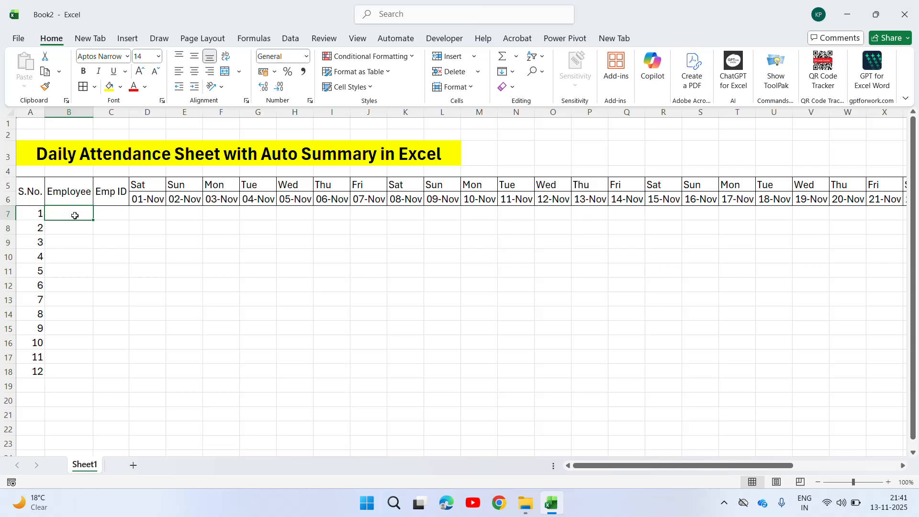
{"action": "type", "text": "Rakesh"}
{"action": "key", "text": "Return"}
{"action": "type", "text": "Man"}
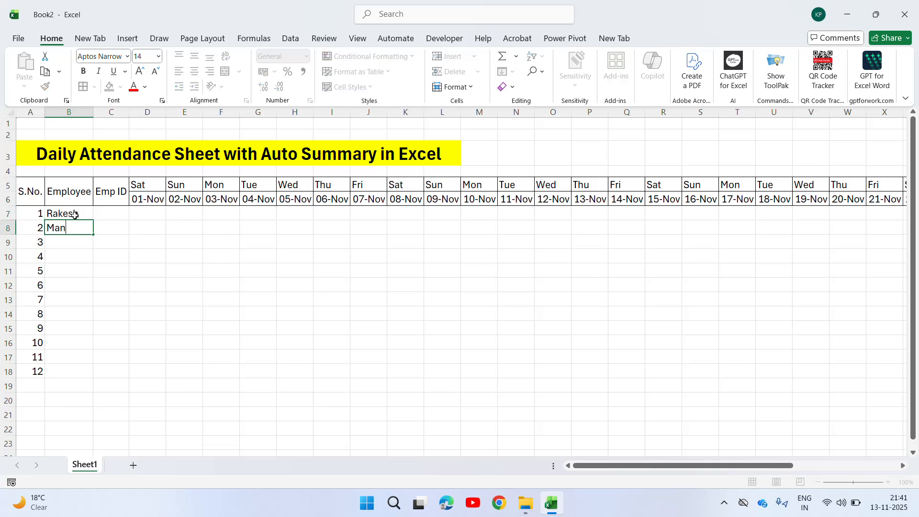
{"action": "type", "text": "ish"}
{"action": "key", "text": "Return"}
{"action": "type", "text": "Kamlal"}
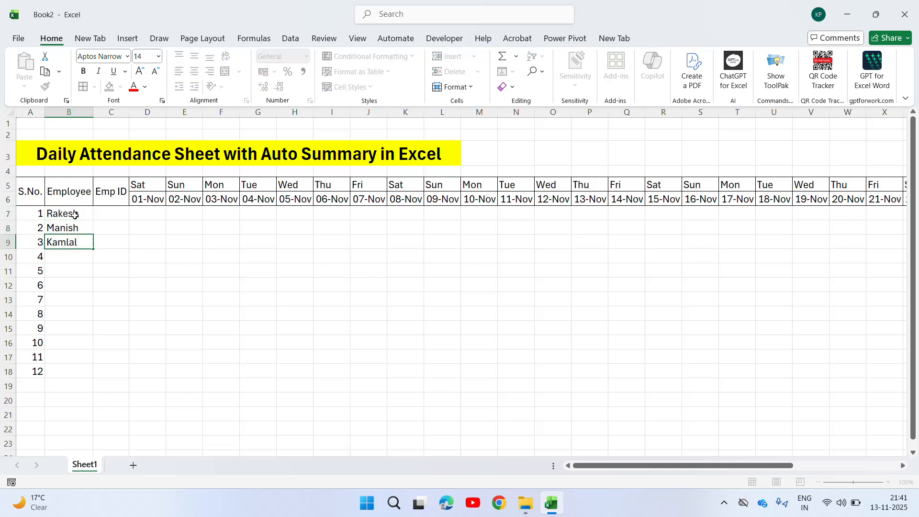
{"action": "type", "text": "l"}
{"action": "key", "text": "Return"}
{"action": "type", "text": "Ravi"}
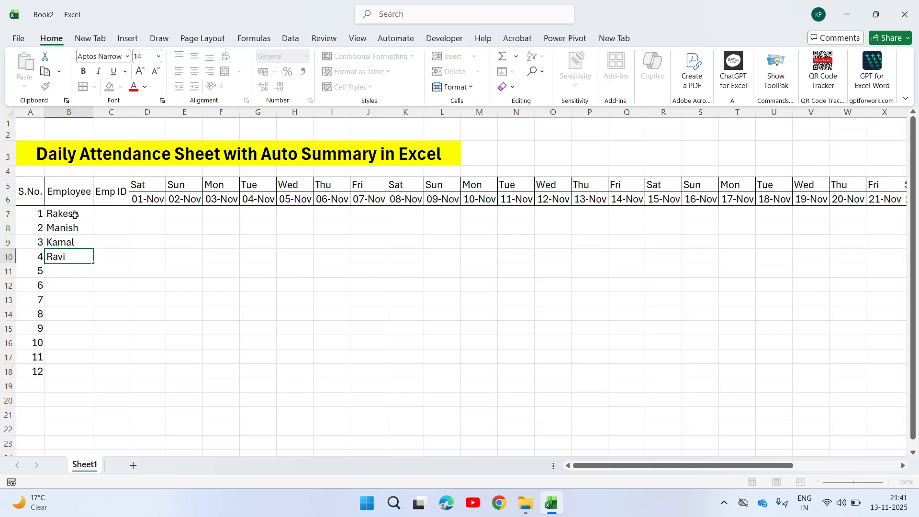
{"action": "key", "text": "Return"}
{"action": "type", "text": "Anil"}
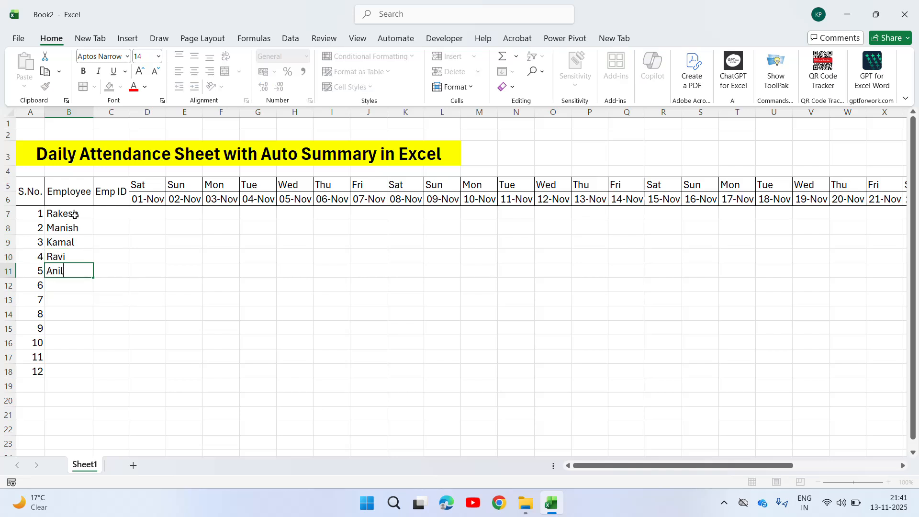
{"action": "key", "text": "Return"}
{"action": "type", "text": "Mu"}
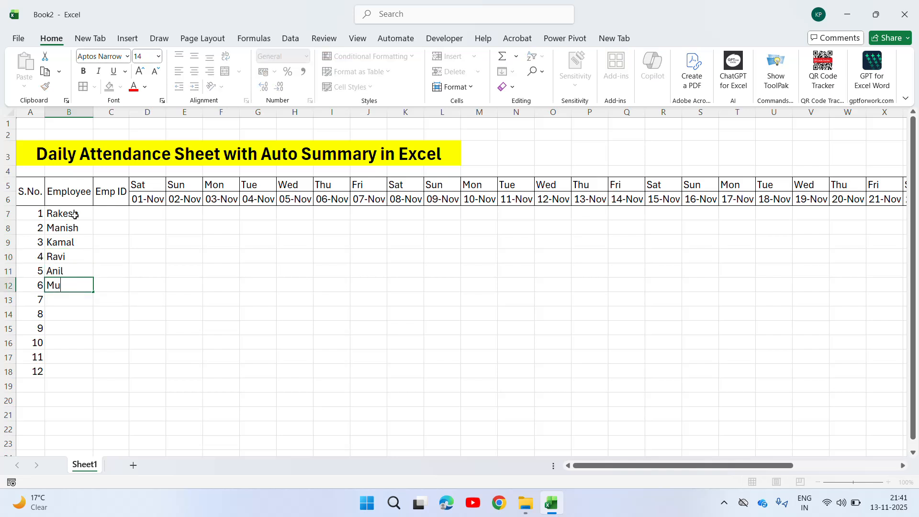
{"action": "type", "text": "kesh"}
{"action": "key", "text": "Return"}
- Enter the names of the remaining six employees in the Employee column, rows 13 to 18
{"action": "type", "text": "Saroj"}
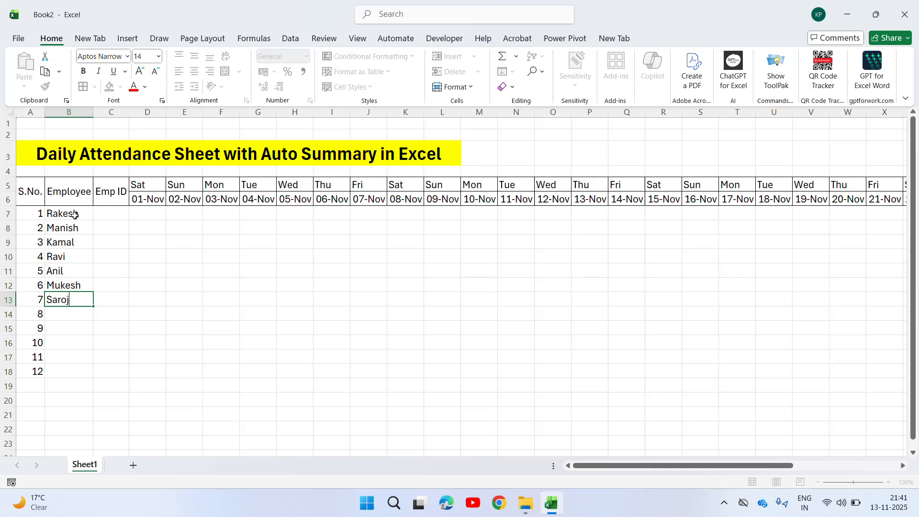
{"action": "key", "text": "Return"}
{"action": "type", "text": "Ree"}
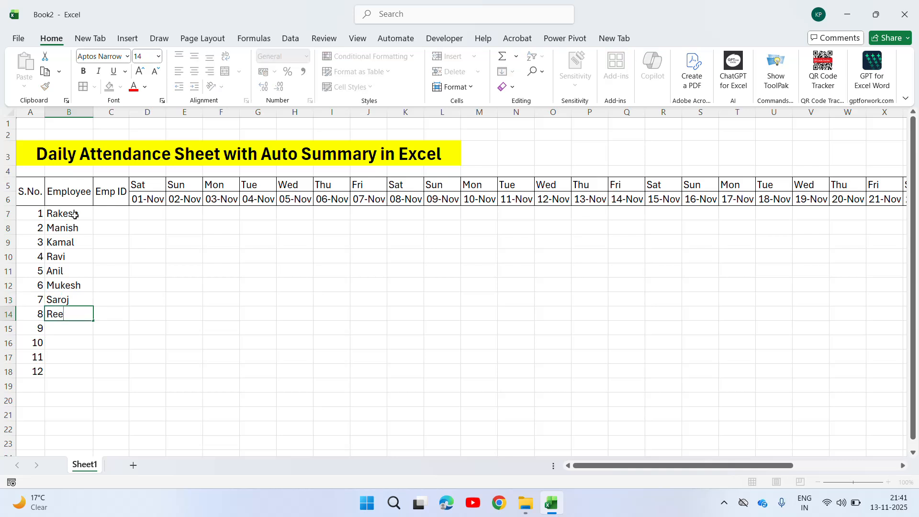
{"action": "type", "text": "na"}
{"action": "key", "text": "Return"}
{"action": "type", "text": "M"}
{"action": "key", "text": "Return"}
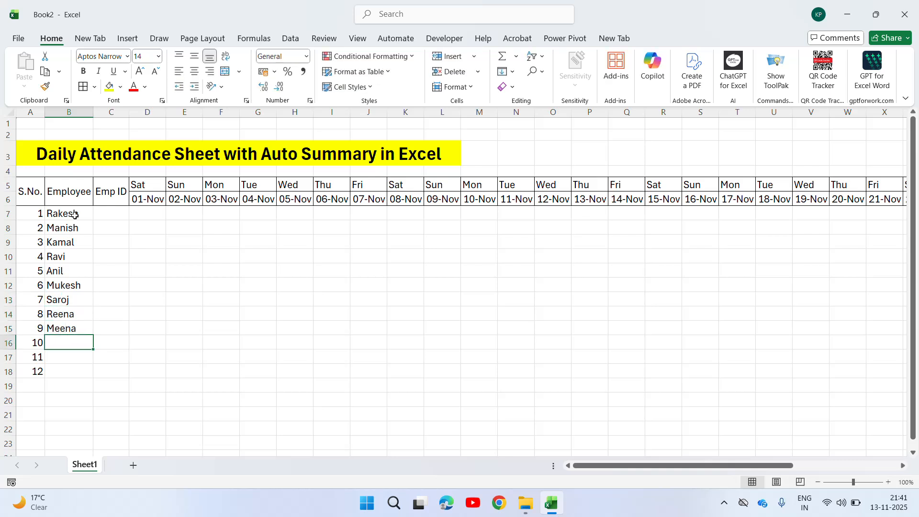
{"action": "type", "text": "Karishma"}
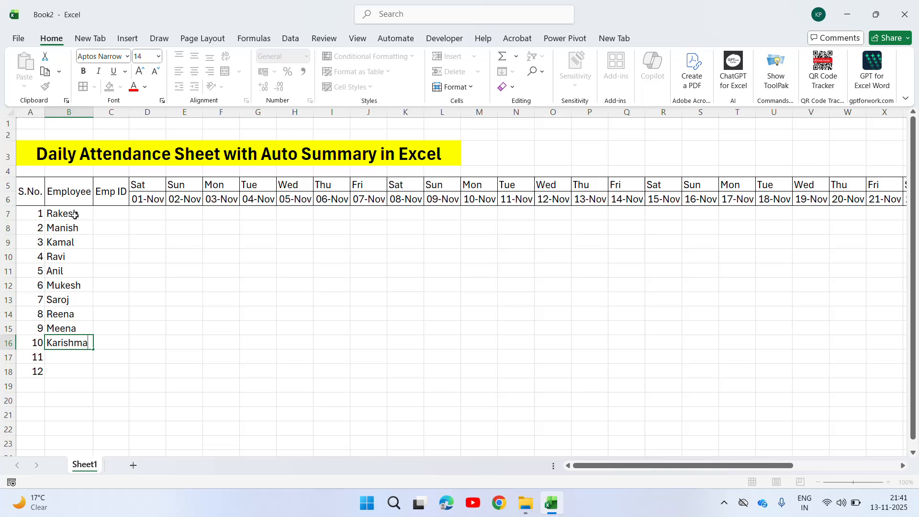
{"action": "key", "text": "Return"}
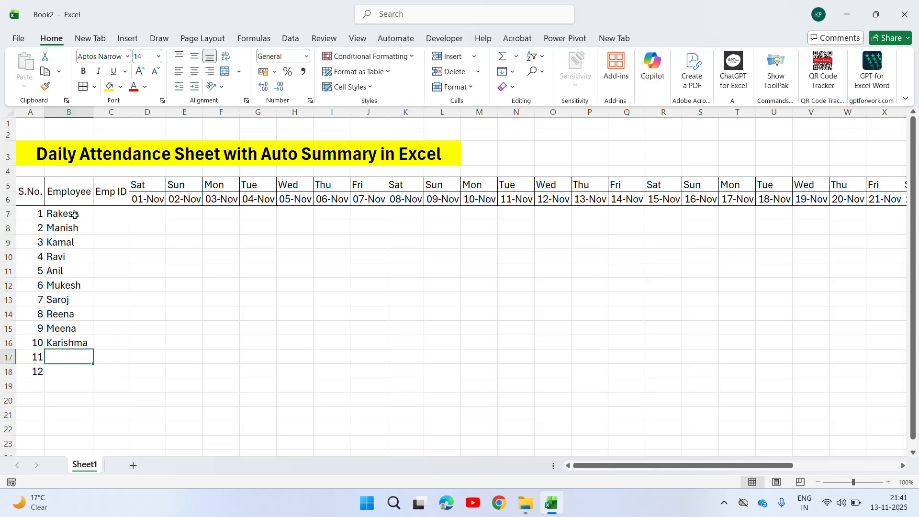
{"action": "type", "text": "Javed"}
{"action": "key", "text": "Return"}
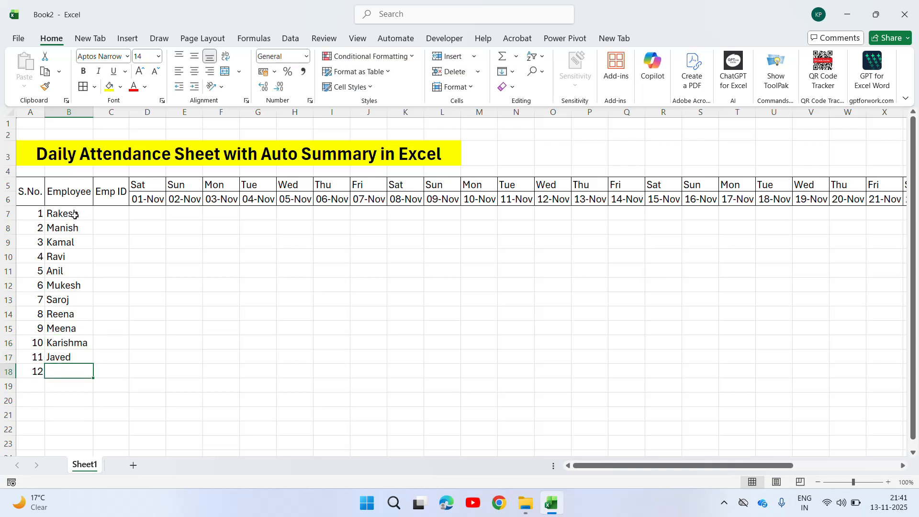
{"action": "type", "text": "May"}
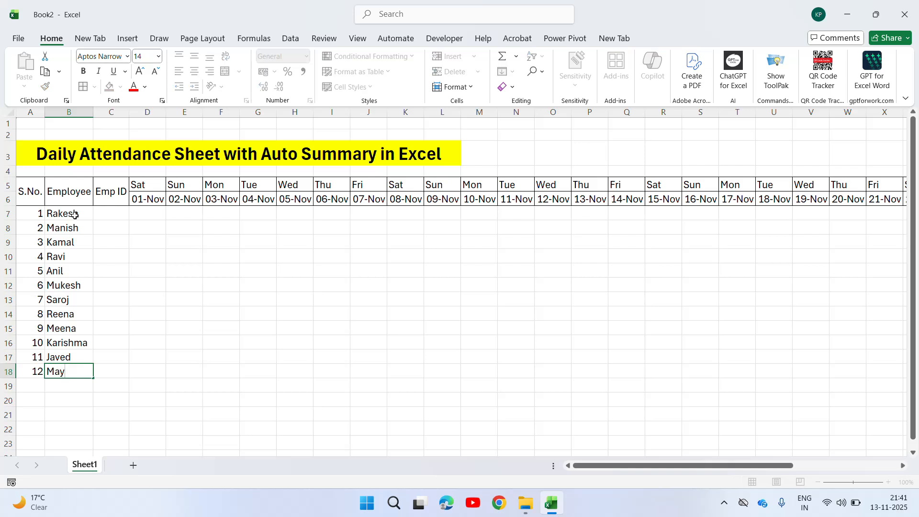
{"action": "type", "text": "ank"}
{"action": "key", "text": "Return"}
- Enter the IDs EMP01 and EMP02 for the first two employees in the Emp ID column
{"action": "key", "text": "Up"}
{"action": "key", "text": "Up"}
{"action": "key", "text": "Up"}
{"action": "key", "text": "Up"}
{"action": "key", "text": "Up"}
{"action": "key", "text": "Up"}
{"action": "key", "text": "Up"}
{"action": "key", "text": "Up"}
{"action": "key", "text": "Up"}
{"action": "key", "text": "Up"}
{"action": "key", "text": "Up"}
{"action": "key", "text": "Up"}
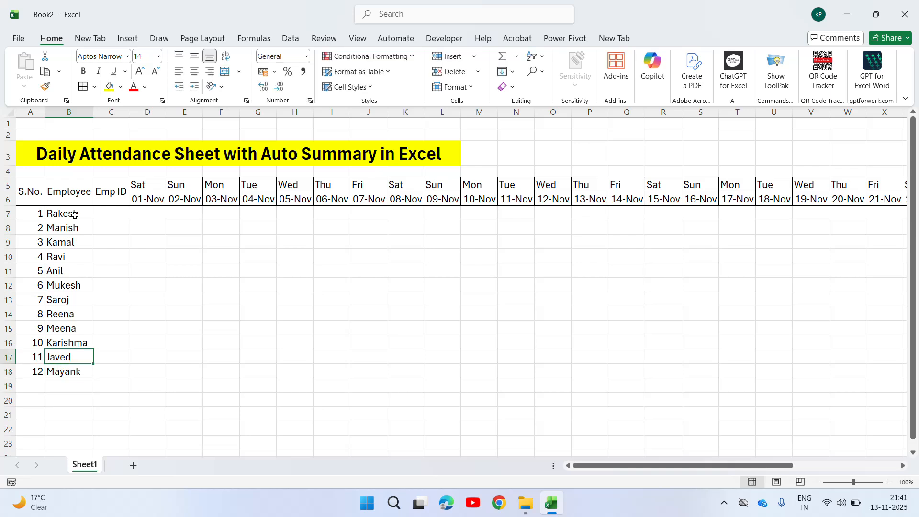
{"action": "key", "text": "Right"}
{"action": "type", "text": "E"}
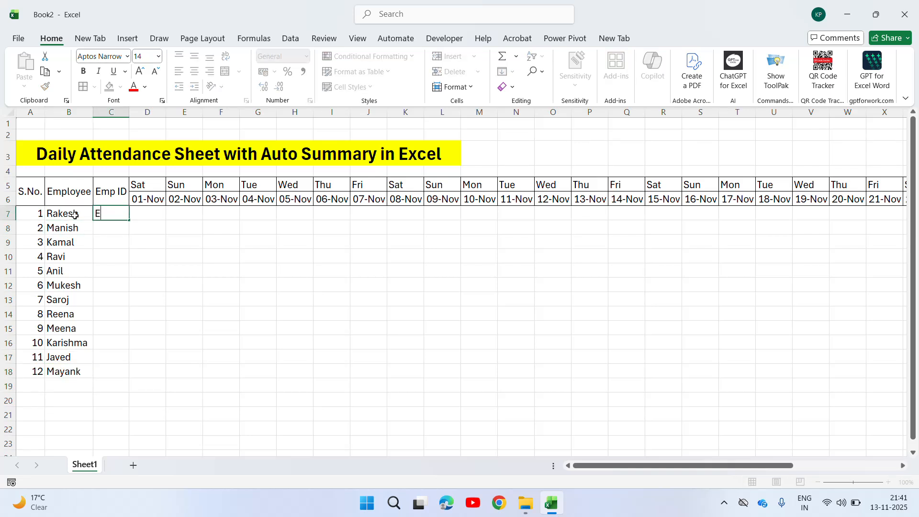
{"action": "type", "text": "MP01"}
{"action": "key", "text": "Return"}
{"action": "key", "text": "Up"}
{"action": "key", "text": "ctrl+c"}
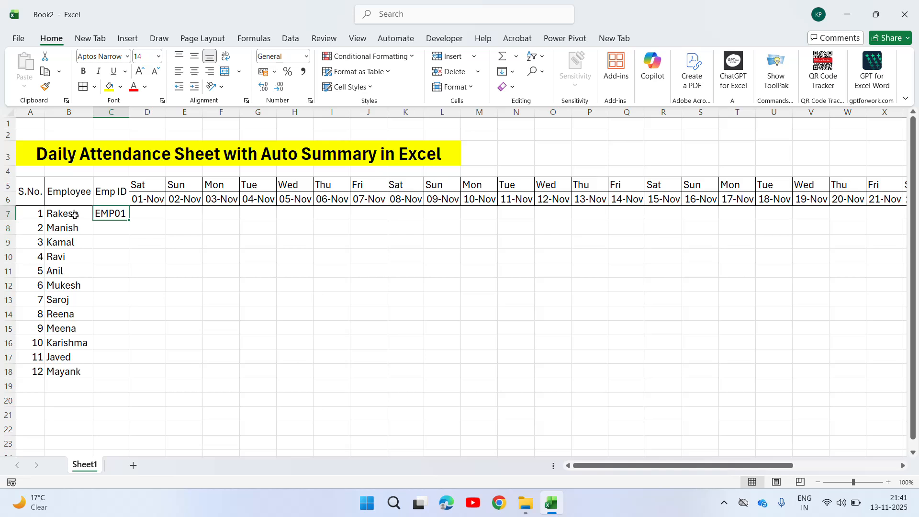
{"action": "key", "text": "Down"}
{"action": "key", "text": "ctrl+v"}
{"action": "key", "text": "F2"}
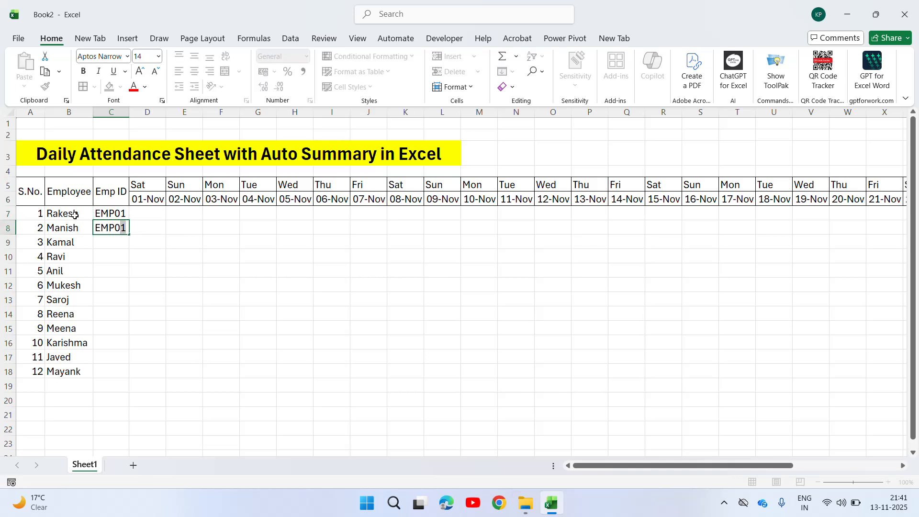
{"action": "type", "text": "2"}
{"action": "key", "text": "Return"}
- Extend the Emp ID series from the first two IDs down to EMP12 in row 18
{"action": "key", "text": "Up"}
{"action": "key", "text": "Up"}
{"action": "key", "text": "shift+Down"}
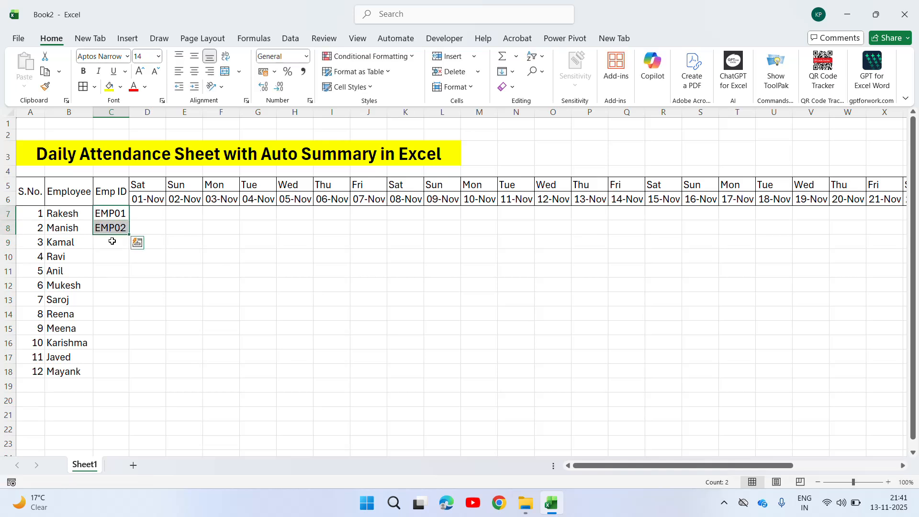
{"action": "left_click_drag", "start_coordinate": [131, 233], "coordinate": [130, 376]}
{"action": "left_click", "coordinate": [151, 209]}
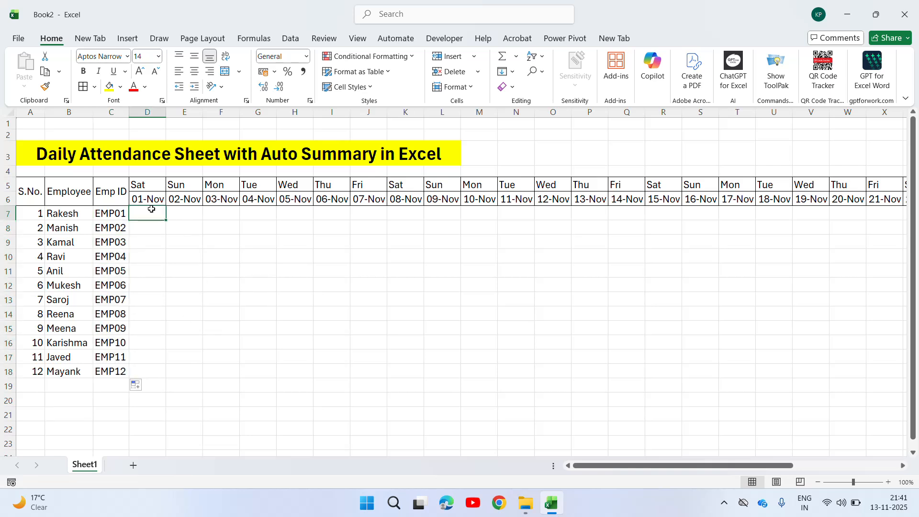
{"action": "key", "text": "Up"}
{"action": "key", "text": "Down"}
{"action": "key", "text": "Right"}
{"action": "key", "text": "Right"}
{"action": "key", "text": "Right"}
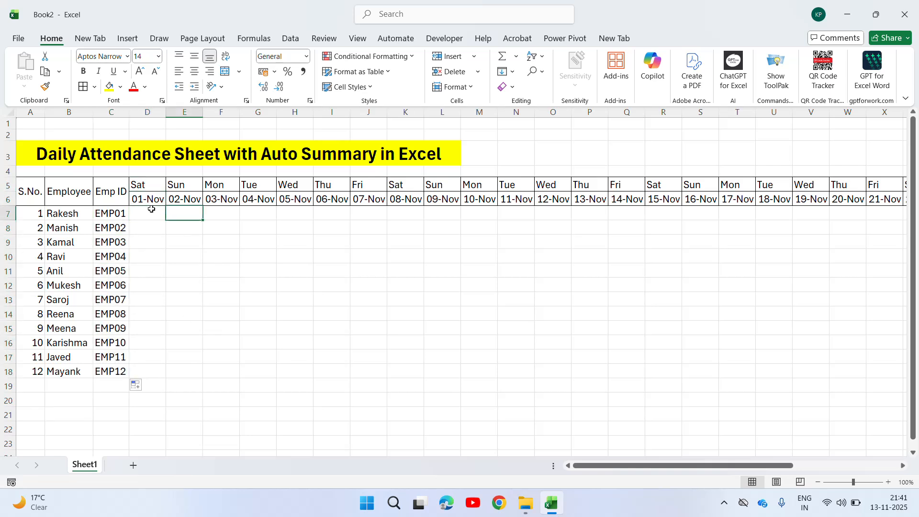
{"action": "key", "text": "Left"}
{"action": "key", "text": "Left"}
{"action": "key", "text": "Left"}
{"action": "key", "text": "shift+Down"}
{"action": "key", "text": "shift+Down"}
{"action": "key", "text": "shift+Down"}
{"action": "key", "text": "shift+Down"}
{"action": "key", "text": "shift+Down"}
{"action": "key", "text": "shift+Down"}
{"action": "key", "text": "shift+Down"}
{"action": "key", "text": "shift+Down"}
{"action": "key", "text": "shift+Down"}
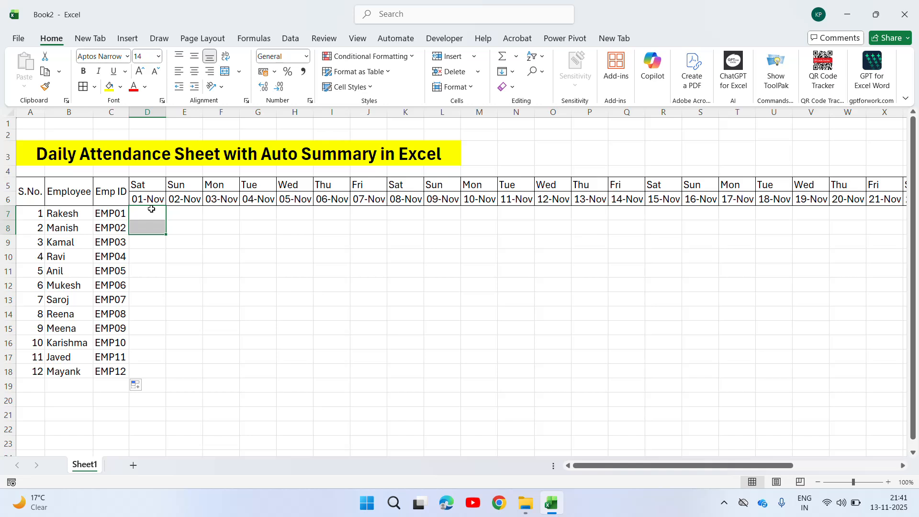
{"action": "key", "text": "Down"}
{"action": "key", "text": "Up"}
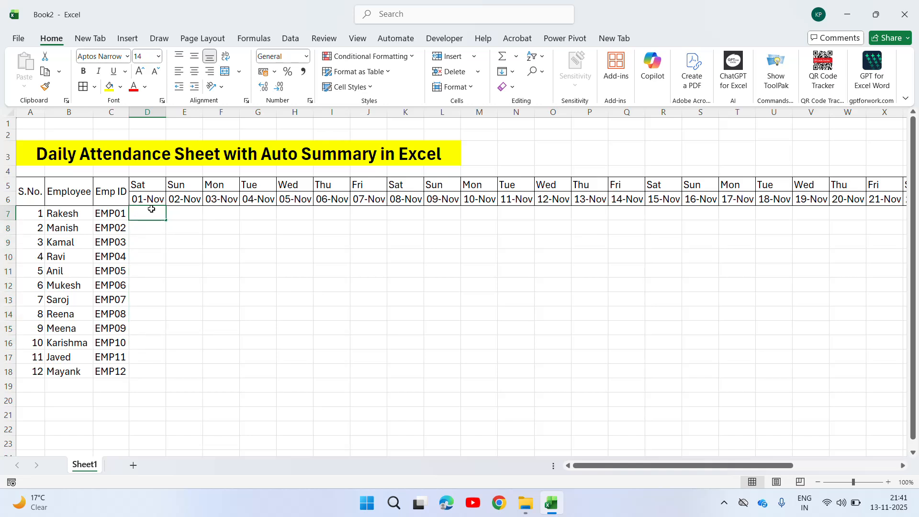
- Mark P for all twelve employees on every date from 01-Nov to 30-Nov by copying it from cell D7
{"action": "type", "text": "P"}
{"action": "key", "text": "ctrl+c"}
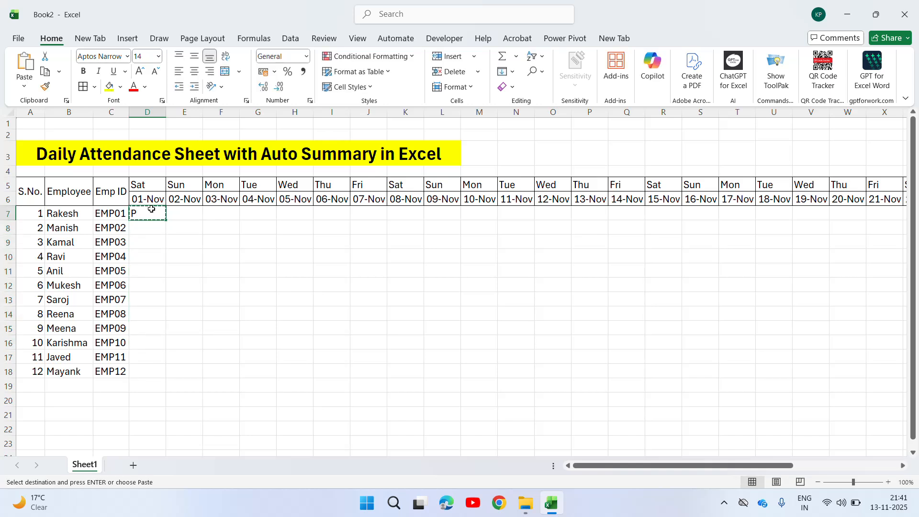
{"action": "key", "text": "shift+Down"}
{"action": "key", "text": "shift+Down"}
{"action": "key", "text": "shift+Down"}
{"action": "key", "text": "shift+Down"}
{"action": "key", "text": "shift+Down"}
{"action": "key", "text": "shift+Down"}
{"action": "key", "text": "shift+Down"}
{"action": "key", "text": "shift+Down"}
{"action": "key", "text": "shift+Down"}
{"action": "key", "text": "shift+Down"}
{"action": "key", "text": "shift+Down"}
{"action": "key", "text": "shift+Down"}
{"action": "key", "text": "shift+Up"}
{"action": "key", "text": "shift+Right"}
{"action": "key", "text": "shift+Right"}
{"action": "key", "text": "shift+Right"}
{"action": "key", "text": "shift+Right"}
{"action": "key", "text": "shift+Right"}
{"action": "key", "text": "shift+Right"}
{"action": "key", "text": "shift+Right"}
{"action": "key", "text": "shift+Right"}
{"action": "key", "text": "shift+Right"}
{"action": "key", "text": "shift+Right"}
{"action": "key", "text": "shift+Right"}
{"action": "key", "text": "shift+Right"}
{"action": "key", "text": "shift+Right"}
{"action": "key", "text": "shift+Right"}
{"action": "key", "text": "shift+Right"}
{"action": "key", "text": "shift+Right"}
{"action": "key", "text": "shift+Right"}
{"action": "key", "text": "shift+Right"}
{"action": "key", "text": "shift+Right"}
{"action": "key", "text": "shift+Right"}
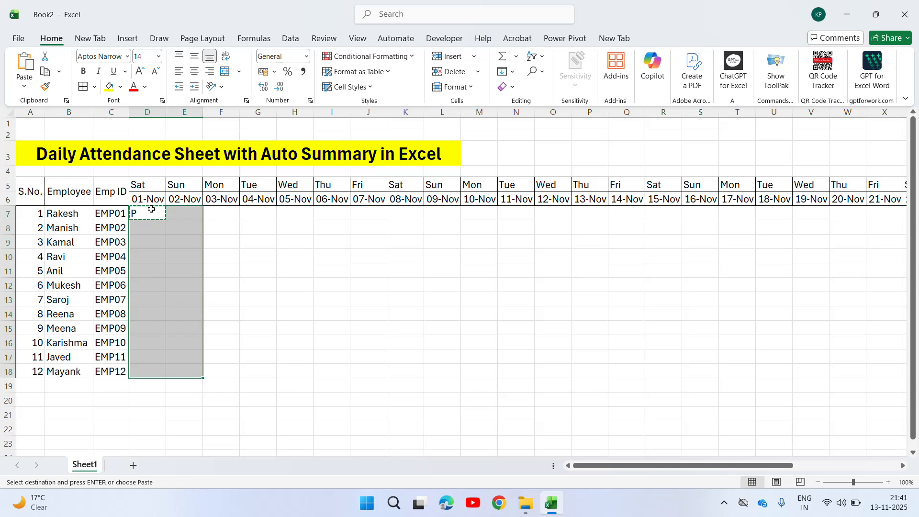
{"action": "key", "text": "shift+Right"}
{"action": "key", "text": "shift+Right"}
{"action": "key", "text": "shift+Right"}
{"action": "key", "text": "shift+Right"}
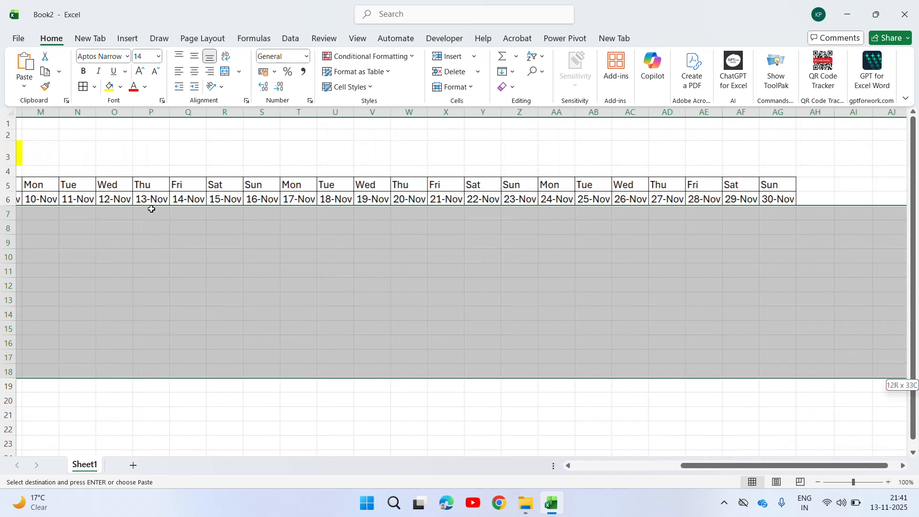
{"action": "key", "text": "shift+Left"}
{"action": "key", "text": "shift+Left"}
{"action": "key", "text": "shift+Left"}
{"action": "key", "text": "shift+Left"}
{"action": "key", "text": "ctrl+v"}
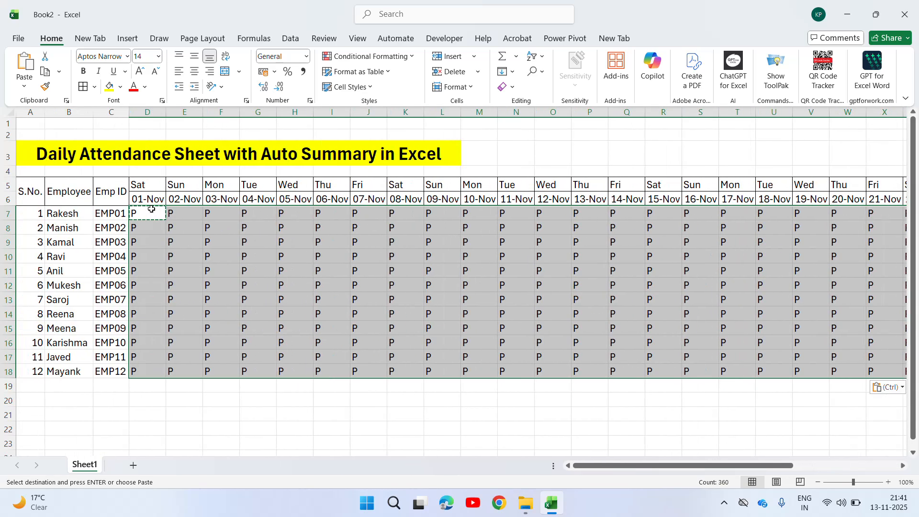
{"action": "key", "text": "Escape"}
- Replace P with A for employees 1 to 7 from 02-Nov to 05-Nov, in cells E7:H13
{"action": "key", "text": "Right"}
{"action": "key", "text": "shift+Down"}
{"action": "key", "text": "shift+Down"}
{"action": "key", "text": "shift+Down"}
{"action": "key", "text": "shift+Down"}
{"action": "key", "text": "shift+Down"}
{"action": "key", "text": "shift+Down"}
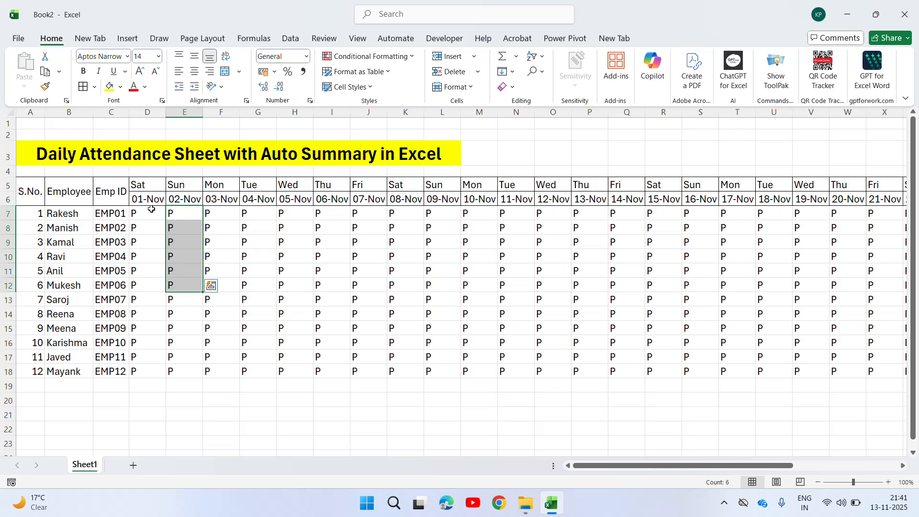
{"action": "key", "text": "shift+Right"}
{"action": "key", "text": "shift+Right"}
{"action": "key", "text": "shift+Right"}
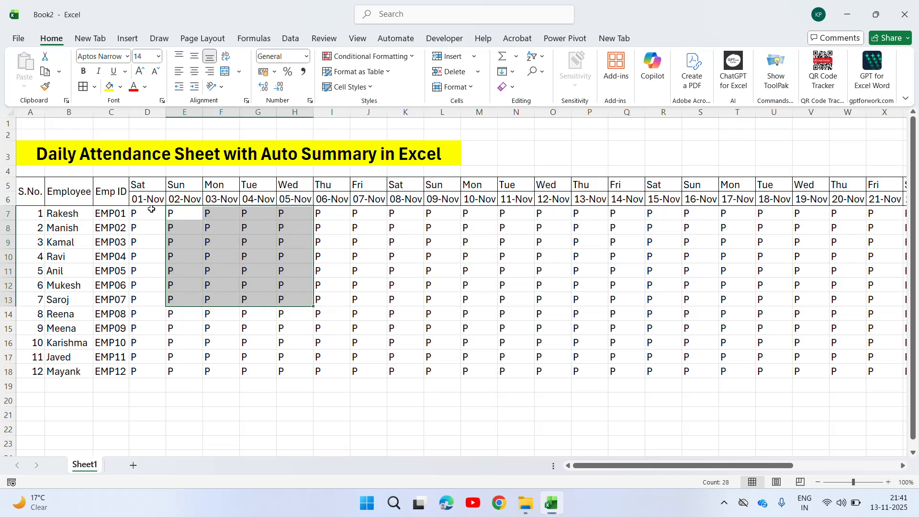
{"action": "key", "text": "ctrl+h"}
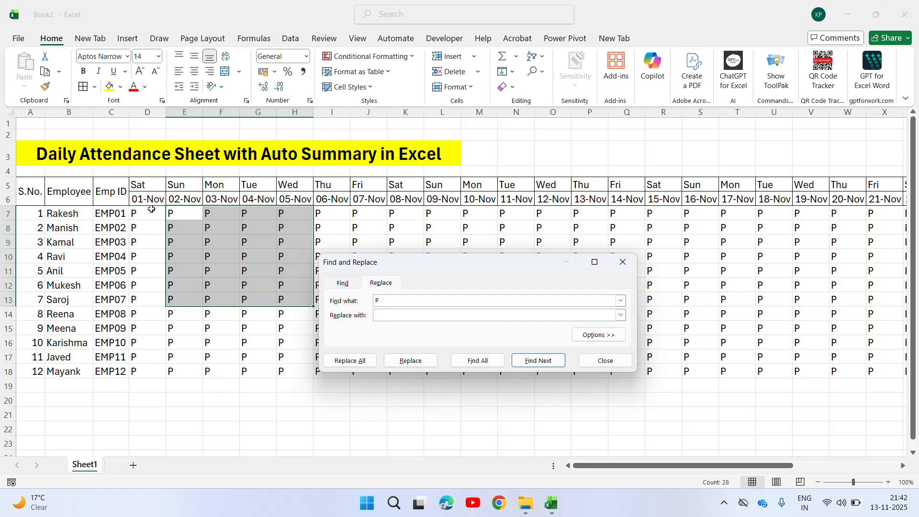
{"action": "left_click", "coordinate": [361, 362]}
{"action": "key", "text": "Escape"}
{"action": "key", "text": "Escape"}
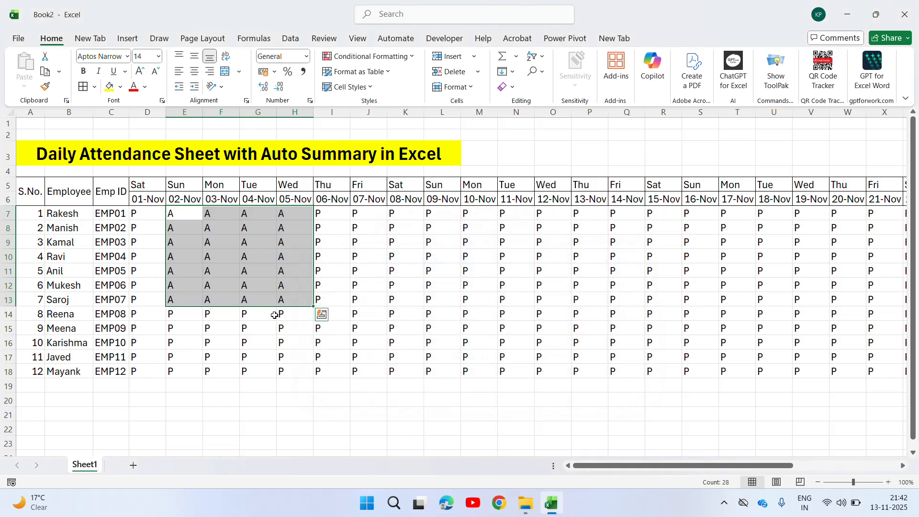
- Replace P with A for employees 8 to 10 from 07-Nov to 15-Nov, in cells J14:R16
{"action": "left_click", "coordinate": [274, 315]}
{"action": "key", "text": "Right"}
{"action": "key", "text": "Right"}
{"action": "key", "text": "Right"}
{"action": "key", "text": "shift+Down"}
{"action": "key", "text": "shift+Down"}
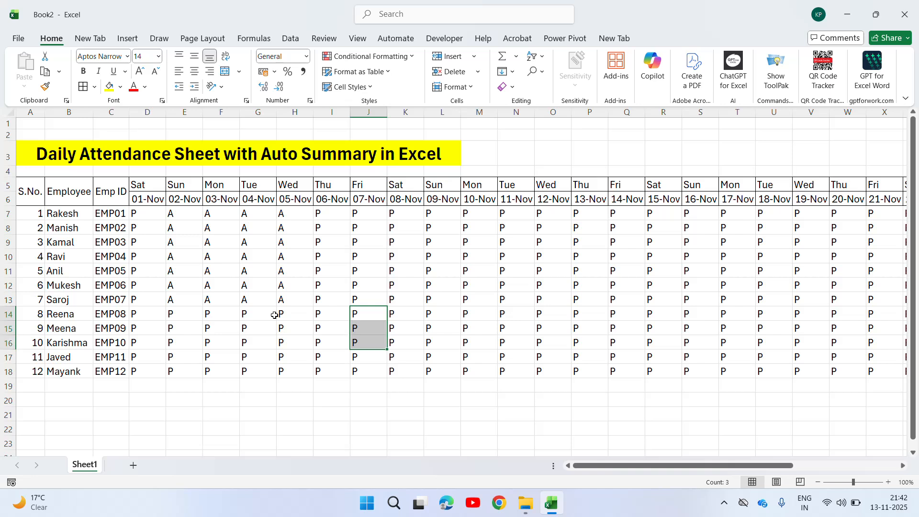
{"action": "key", "text": "shift+Right"}
{"action": "key", "text": "shift+Right"}
{"action": "key", "text": "shift+Right"}
{"action": "key", "text": "shift+Right"}
{"action": "key", "text": "shift+Right"}
{"action": "key", "text": "shift+Right"}
{"action": "key", "text": "shift+Right"}
{"action": "key", "text": "shift+Right"}
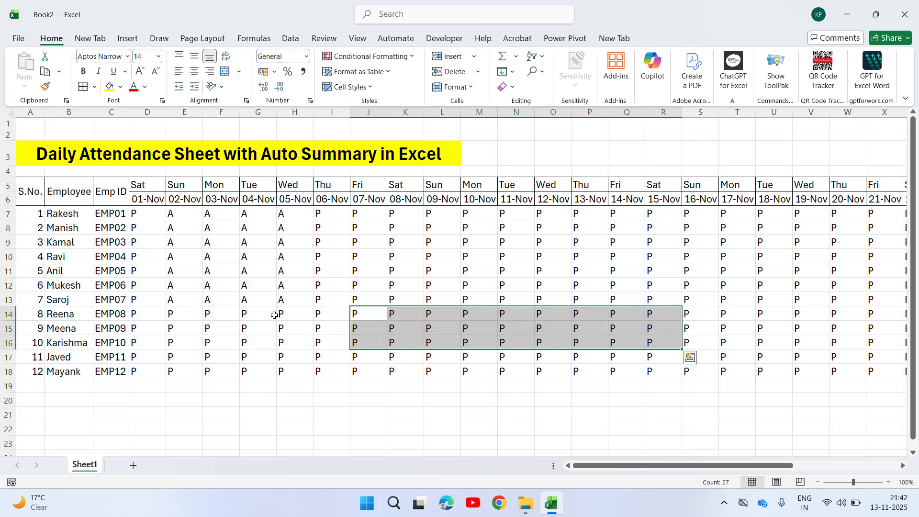
{"action": "key", "text": "ctrl+h"}
{"action": "key", "text": "Tab"}
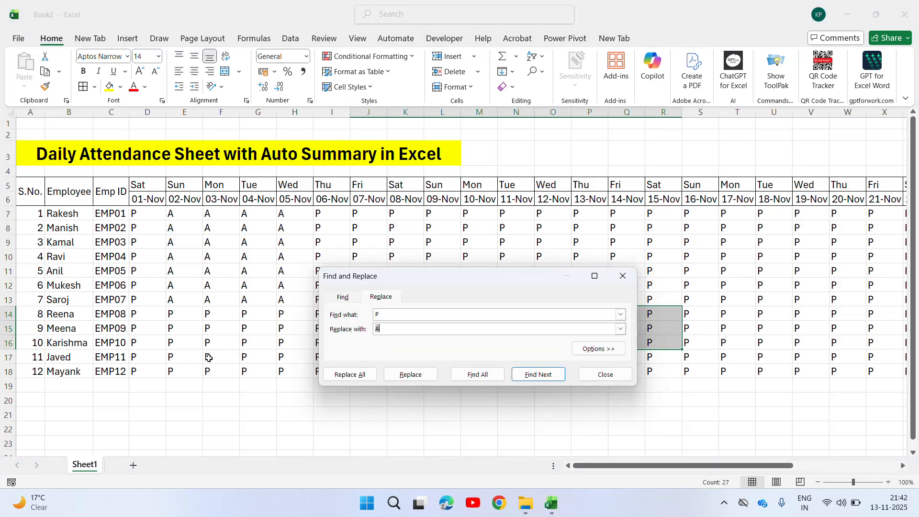
{"action": "left_click", "coordinate": [351, 374]}
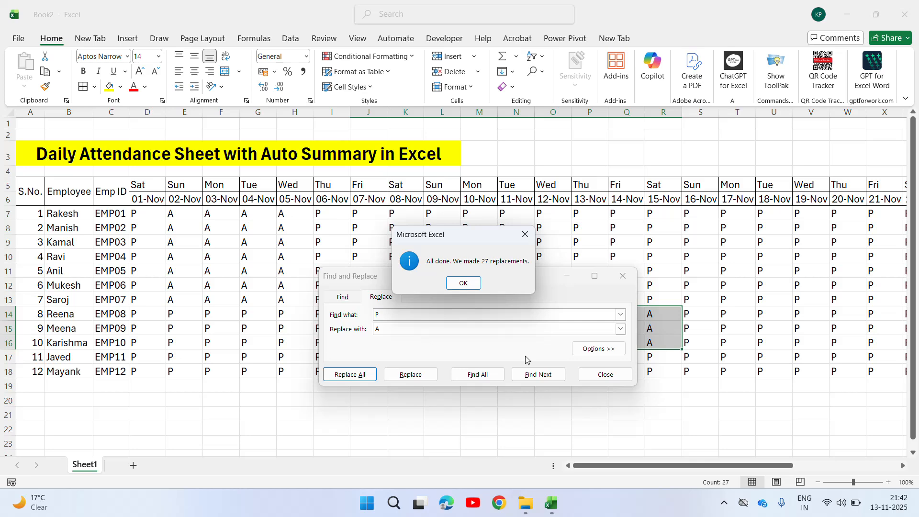
{"action": "key", "text": "Return"}
{"action": "key", "text": "Escape"}
- Replace P with A for employees 2 to 4 from 06-Nov to 17-Nov, in cells I8:T10
{"action": "left_click", "coordinate": [451, 226]}
{"action": "key", "text": "Left"}
{"action": "key", "text": "Left"}
{"action": "key", "text": "Left"}
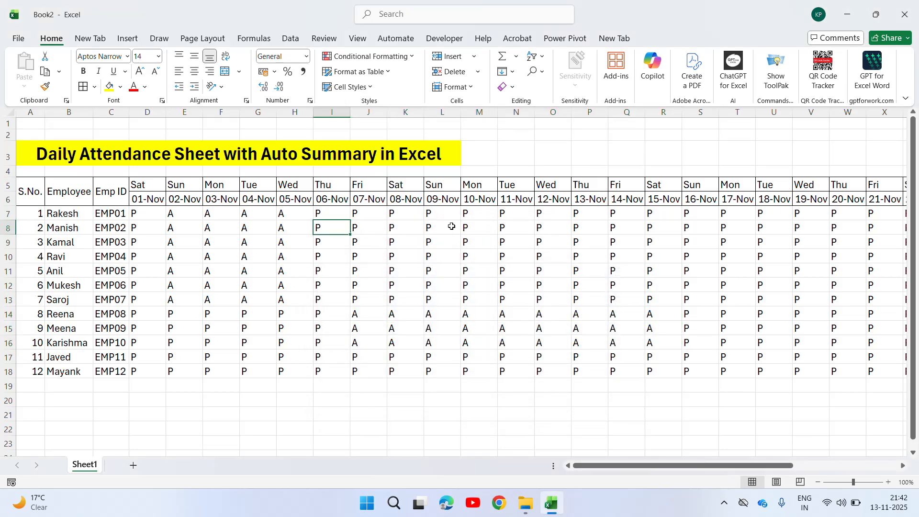
{"action": "key", "text": "shift+Down"}
{"action": "key", "text": "shift+Down"}
{"action": "key", "text": "shift+Right"}
{"action": "key", "text": "shift+Right"}
{"action": "key", "text": "shift+Right"}
{"action": "key", "text": "shift+Right"}
{"action": "key", "text": "shift+Right"}
{"action": "key", "text": "shift+Right"}
{"action": "key", "text": "shift+Right"}
{"action": "key", "text": "shift+Right"}
{"action": "key", "text": "shift+Right"}
{"action": "key", "text": "shift+Right"}
{"action": "key", "text": "shift+Right"}
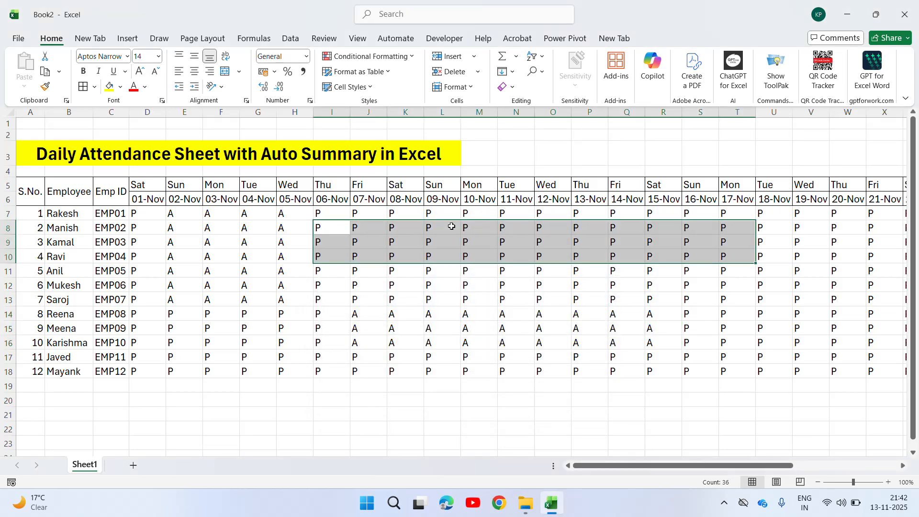
{"action": "key", "text": "ctrl+h"}
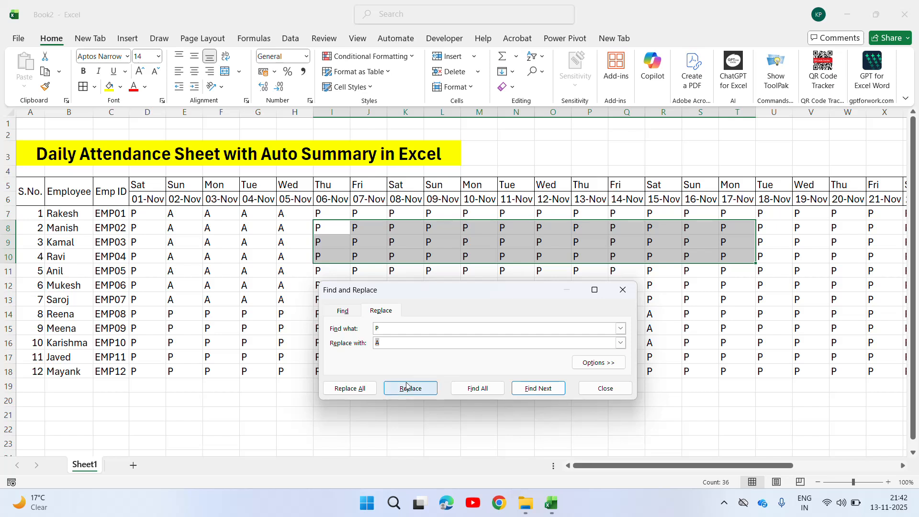
{"action": "left_click", "coordinate": [369, 390]}
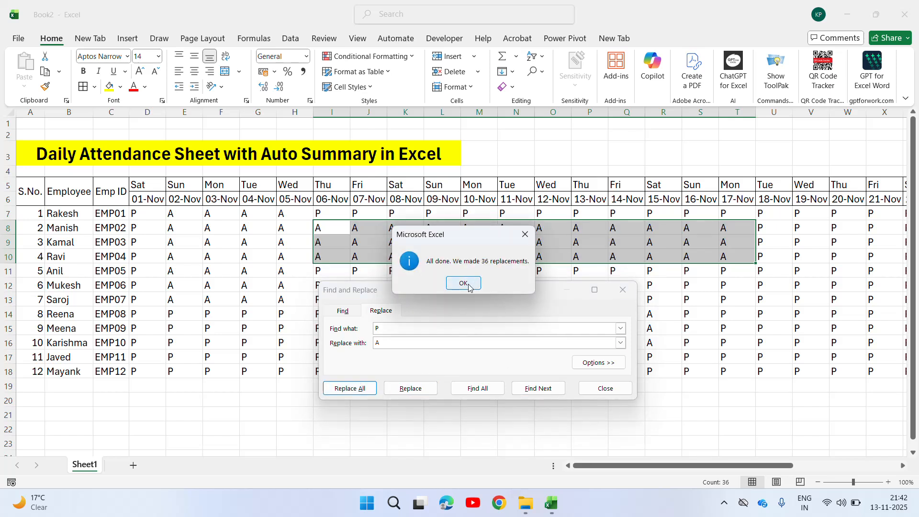
{"action": "left_click", "coordinate": [466, 283]}
{"action": "key", "text": "Escape"}
- Replace P with A for employees 5 to 7 from 06-Nov to 20-Nov, in cells I11:W13
{"action": "key", "text": "Down"}
{"action": "key", "text": "Down"}
{"action": "key", "text": "Down"}
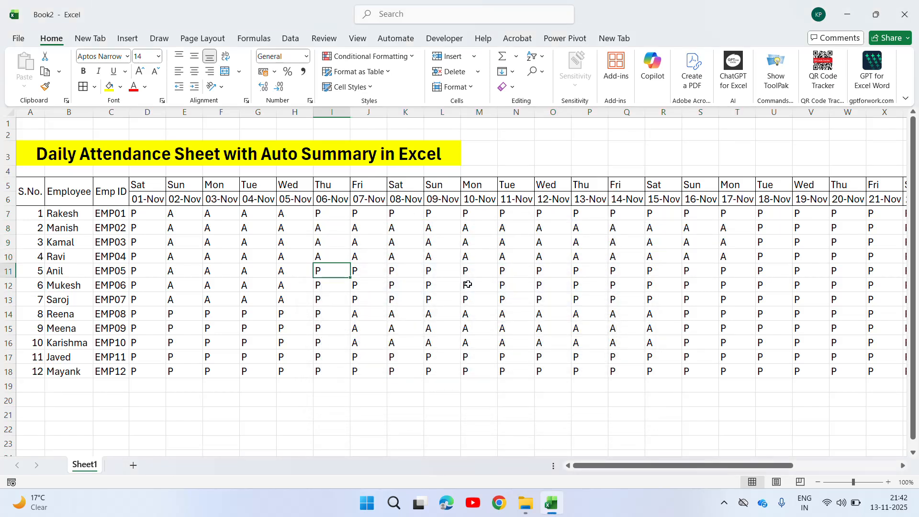
{"action": "key", "text": "shift+Down"}
{"action": "key", "text": "shift+Down"}
{"action": "key", "text": "shift+Right"}
{"action": "key", "text": "shift+Right"}
{"action": "key", "text": "shift+Right"}
{"action": "key", "text": "shift+Right"}
{"action": "key", "text": "shift+Right"}
{"action": "key", "text": "shift+Right"}
{"action": "key", "text": "shift+Right"}
{"action": "key", "text": "shift+Right"}
{"action": "key", "text": "shift+Right"}
{"action": "key", "text": "shift+Right"}
{"action": "key", "text": "shift+Right"}
{"action": "key", "text": "shift+Right"}
{"action": "key", "text": "shift+Right"}
{"action": "key", "text": "shift+Right"}
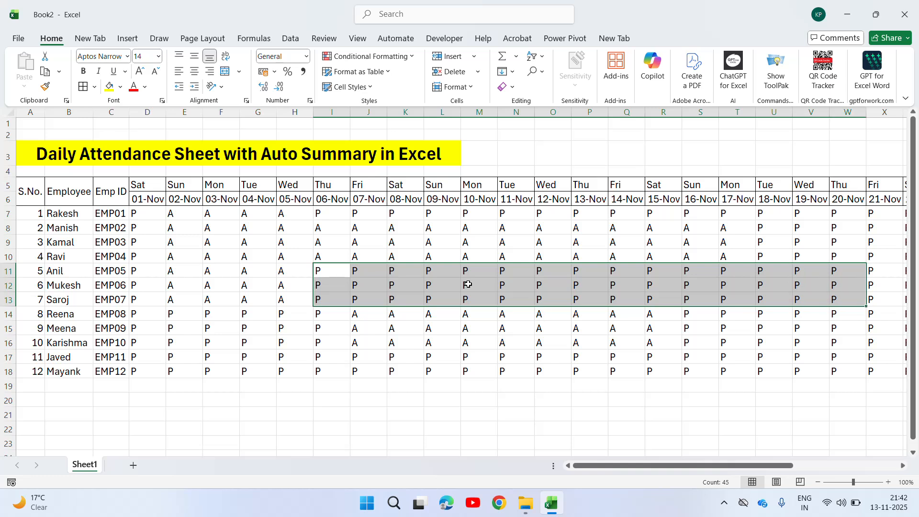
{"action": "key", "text": "ctrl+h"}
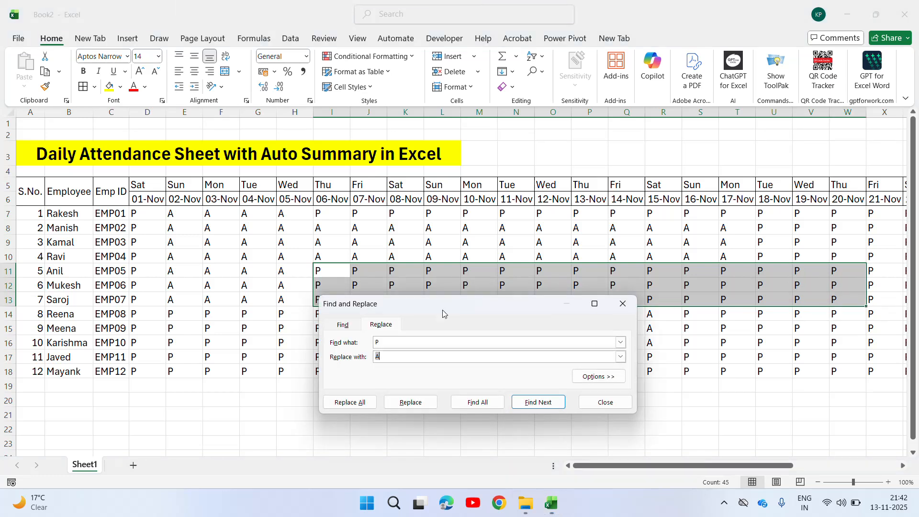
{"action": "left_click", "coordinate": [360, 404]}
{"action": "left_click", "coordinate": [467, 283]}
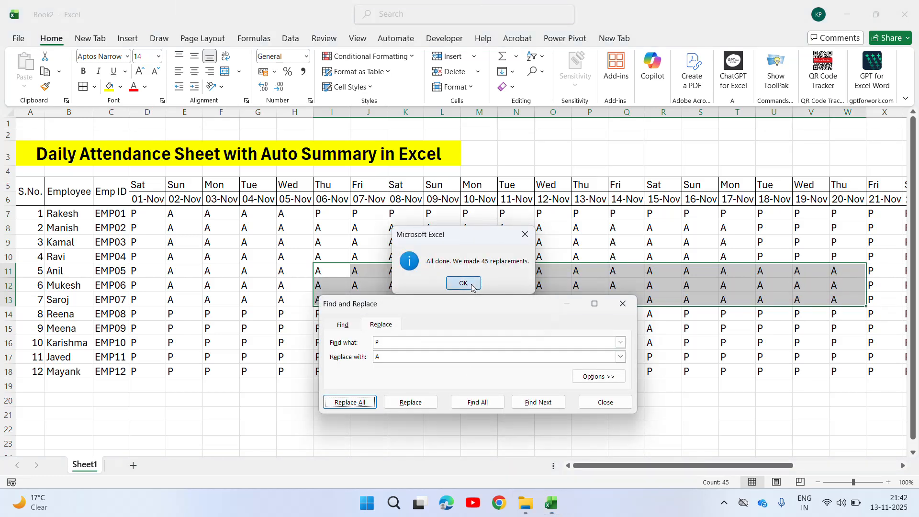
{"action": "key", "text": "Escape"}
- Replace P with A for employees 2 to 8 from 21-Nov to 27-Nov, in cells X8:AD14
{"action": "left_click", "coordinate": [761, 281]}
{"action": "key", "text": "Right"}
{"action": "key", "text": "Right"}
{"action": "key", "text": "Right"}
{"action": "key", "text": "Right"}
{"action": "key", "text": "Right"}
{"action": "key", "text": "Right"}
{"action": "key", "text": "Right"}
{"action": "key", "text": "Right"}
{"action": "key", "text": "Right"}
{"action": "key", "text": "Right"}
{"action": "key", "text": "Right"}
{"action": "key", "text": "Right"}
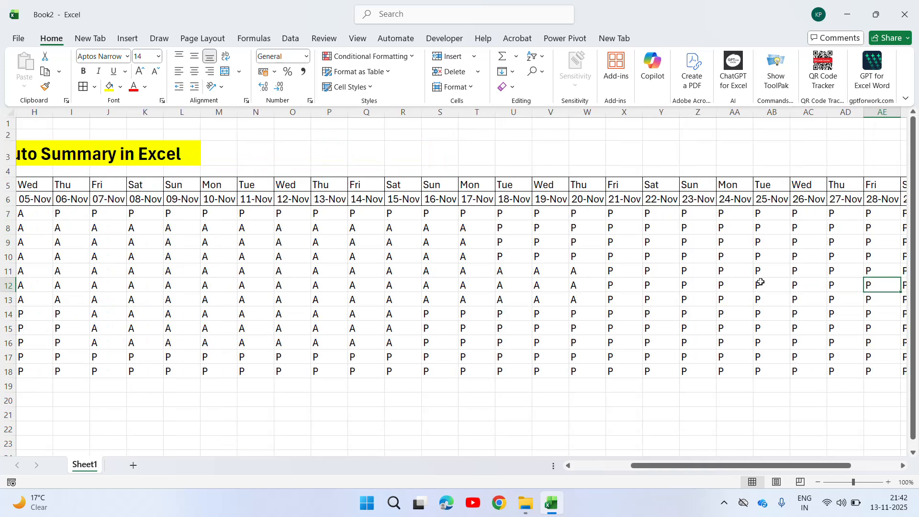
{"action": "key", "text": "Right"}
{"action": "key", "text": "Left"}
{"action": "key", "text": "Left"}
{"action": "key", "text": "Left"}
{"action": "key", "text": "Left"}
{"action": "key", "text": "Left"}
{"action": "key", "text": "Left"}
{"action": "key", "text": "Left"}
{"action": "key", "text": "Left"}
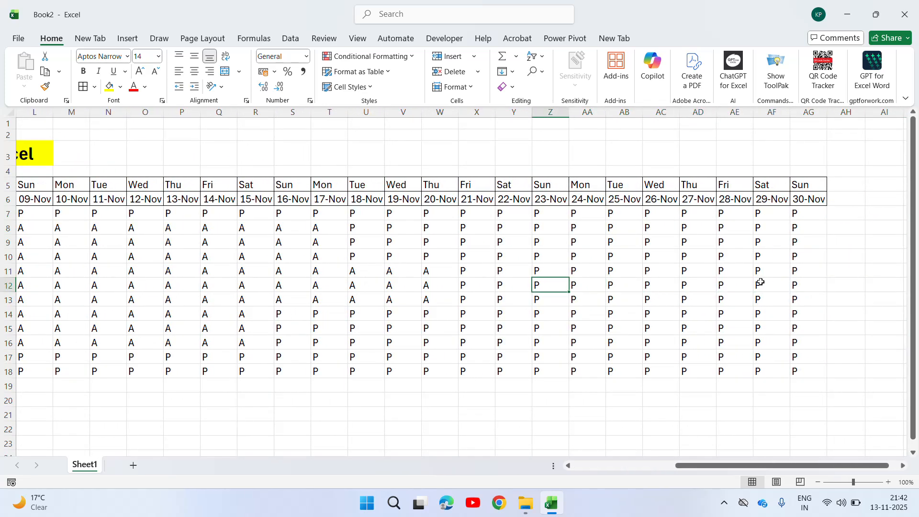
{"action": "key", "text": "Up"}
{"action": "key", "text": "Up"}
{"action": "key", "text": "Up"}
{"action": "key", "text": "Up"}
{"action": "key", "text": "Left"}
{"action": "key", "text": "Left"}
{"action": "key", "text": "shift+Down"}
{"action": "key", "text": "shift+Down"}
{"action": "key", "text": "shift+Down"}
{"action": "key", "text": "shift+Down"}
{"action": "key", "text": "shift+Down"}
{"action": "key", "text": "shift+Down"}
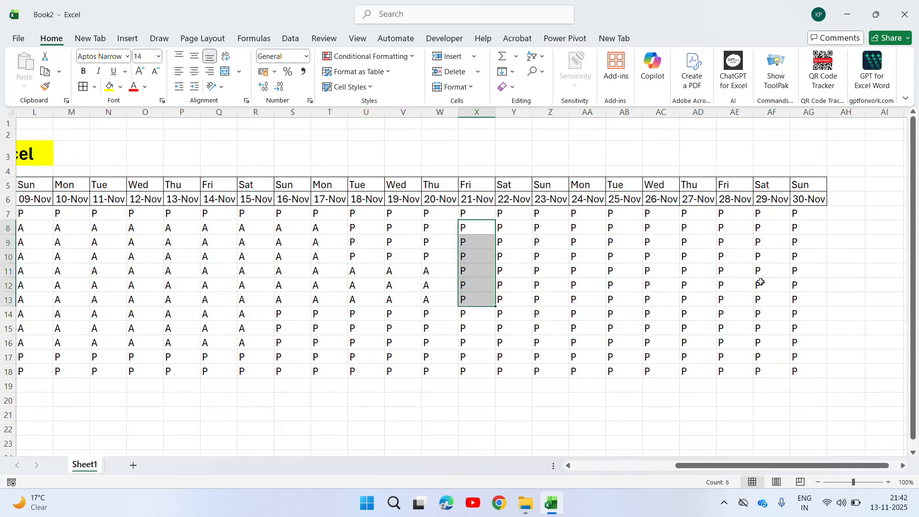
{"action": "key", "text": "shift+Right"}
{"action": "key", "text": "shift+Right"}
{"action": "key", "text": "shift+Right"}
{"action": "key", "text": "shift+Right"}
{"action": "key", "text": "shift+Right"}
{"action": "key", "text": "shift+Right"}
{"action": "key", "text": "shift+Right"}
{"action": "key", "text": "shift+Right"}
{"action": "key", "text": "shift+Right"}
{"action": "key", "text": "shift+Left"}
{"action": "key", "text": "shift+Left"}
{"action": "key", "text": "shift+Left"}
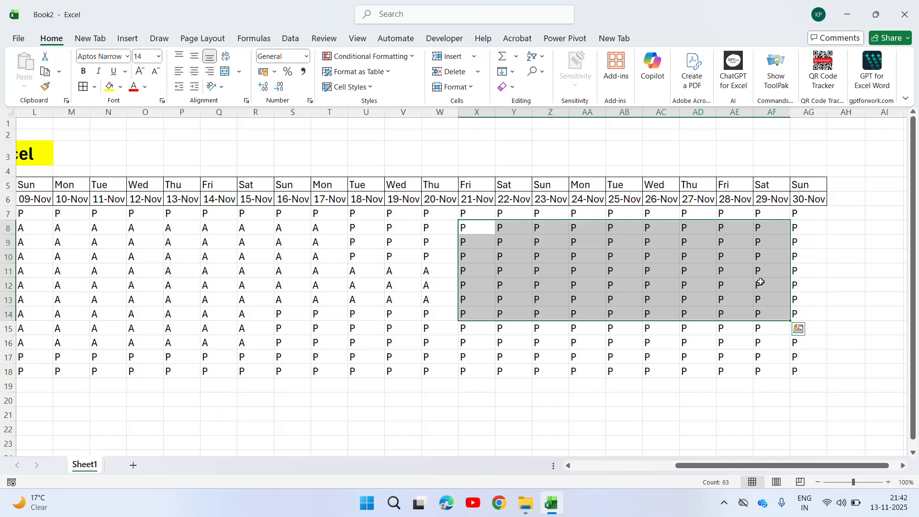
{"action": "key", "text": "ctrl+h"}
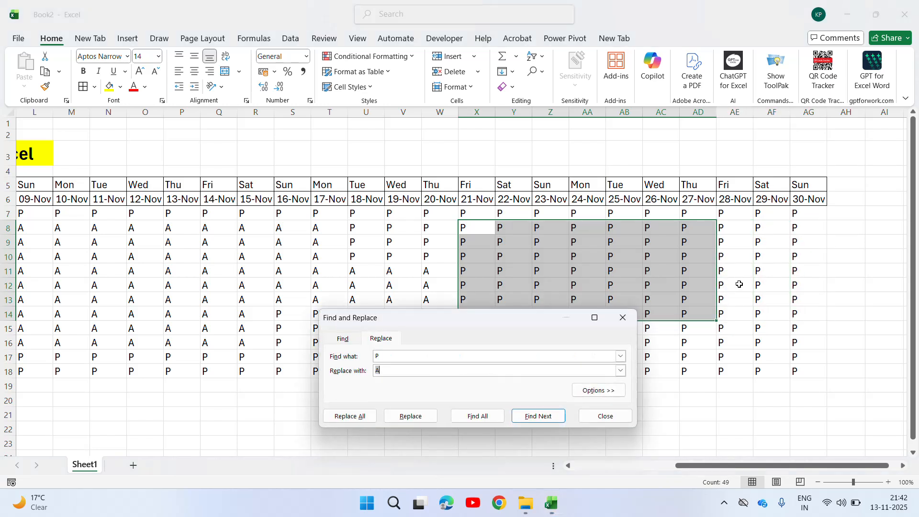
{"action": "left_click", "coordinate": [360, 417]}
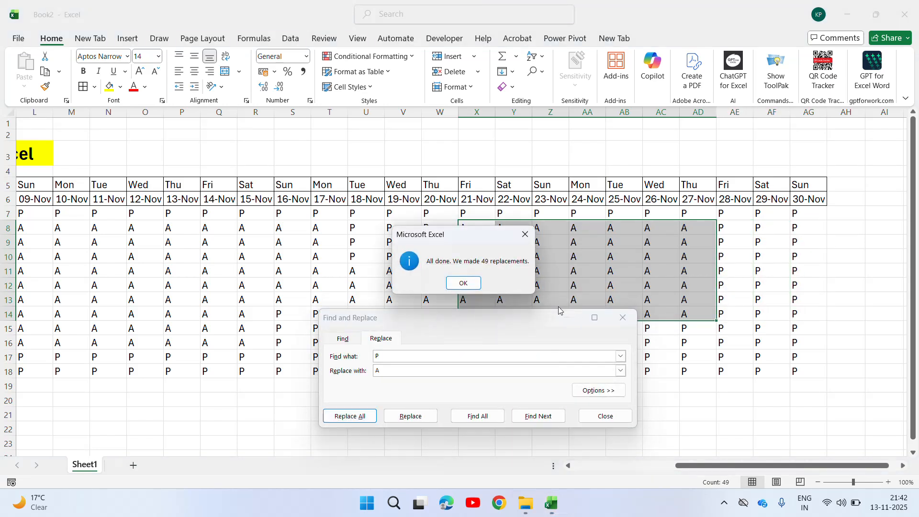
{"action": "left_click", "coordinate": [461, 281]}
{"action": "key", "text": "Escape"}
{"action": "left_click", "coordinate": [408, 327]}
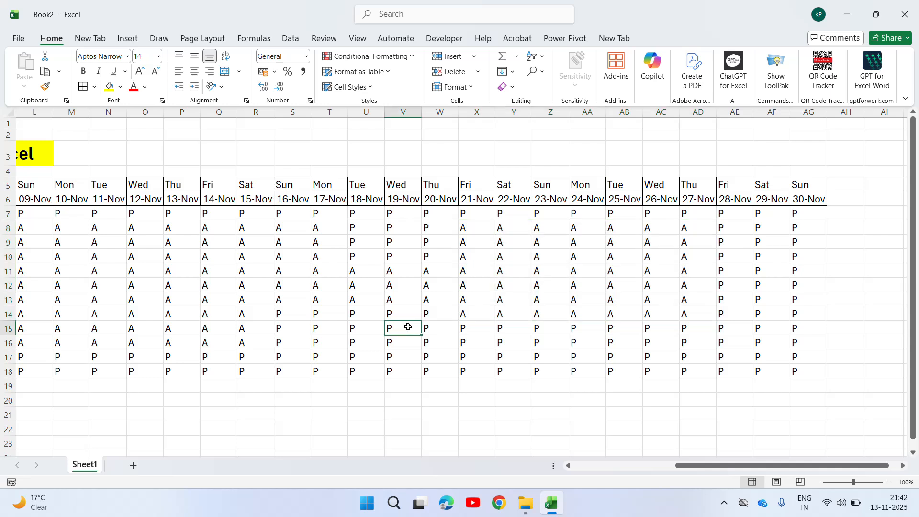
{"action": "key", "text": "Right"}
{"action": "key", "text": "Right"}
{"action": "key", "text": "Right"}
{"action": "key", "text": "Up"}
{"action": "key", "text": "Up"}
{"action": "key", "text": "Up"}
{"action": "key", "text": "Up"}
{"action": "key", "text": "Up"}
{"action": "key", "text": "shift+Down"}
{"action": "key", "text": "shift+Down"}
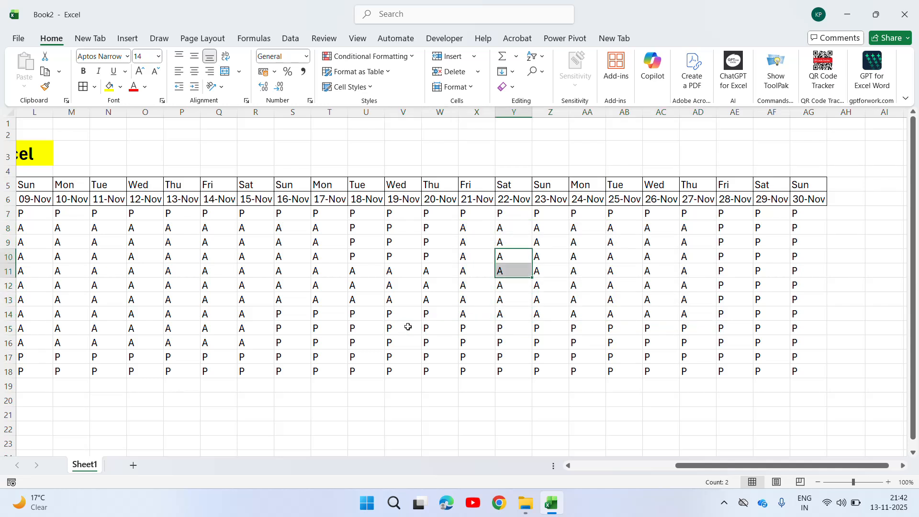
{"action": "key", "text": "shift+Right"}
{"action": "key", "text": "shift+Right"}
{"action": "key", "text": "shift+Right"}
{"action": "key", "text": "shift+Right"}
{"action": "key", "text": "shift+Right"}
- Copy the P marks in AE10:AE13 over 21-Nov to 27-Nov for employees 4 to 7, in cells X10:AD13
{"action": "key", "text": "Right"}
{"action": "key", "text": "Right"}
{"action": "key", "text": "Right"}
{"action": "key", "text": "Right"}
{"action": "key", "text": "Right"}
{"action": "key", "text": "Right"}
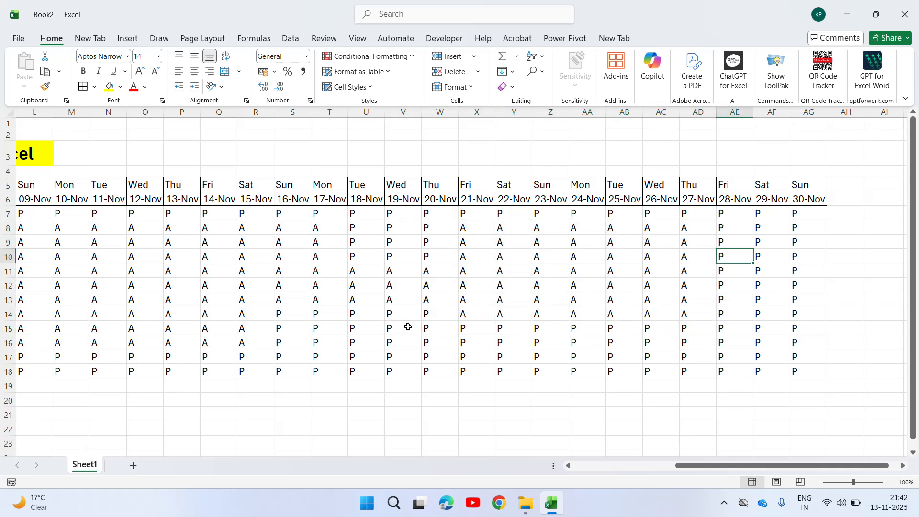
{"action": "key", "text": "shift+Down"}
{"action": "key", "text": "shift+Down"}
{"action": "key", "text": "shift+Down"}
{"action": "key", "text": "ctrl+c"}
{"action": "key", "text": "shift+Left"}
{"action": "key", "text": "shift+Left"}
{"action": "key", "text": "shift+Left"}
{"action": "key", "text": "shift+Left"}
{"action": "key", "text": "shift+Left"}
{"action": "key", "text": "shift+Left"}
{"action": "key", "text": "shift+Left"}
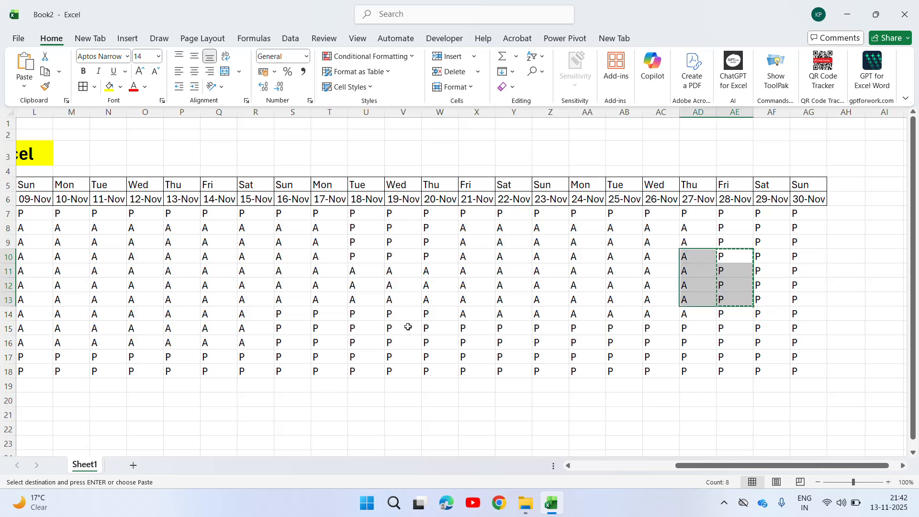
{"action": "key", "text": "ctrl+v"}
{"action": "key", "text": "Escape"}
- Look over the attendance marks from the 30-Nov column back to the first employee's row at cell A7
{"action": "key", "text": "ctrl+Right"}
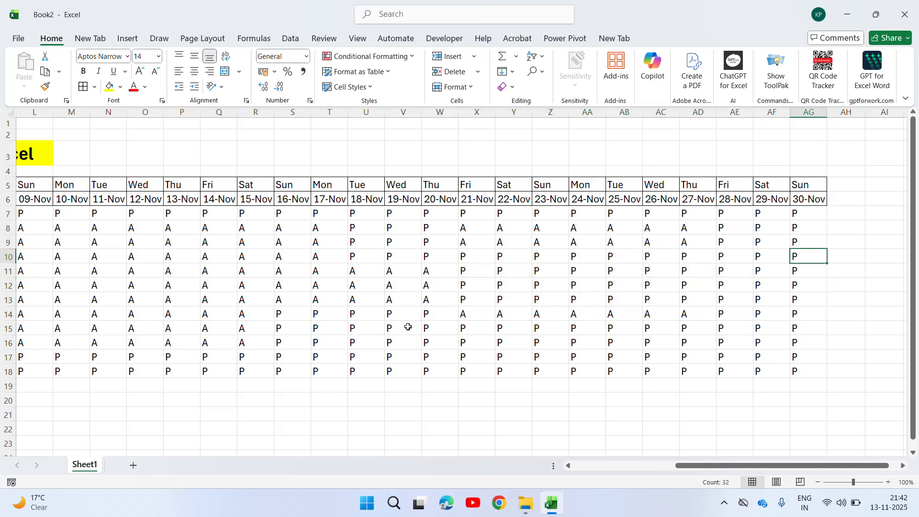
{"action": "key", "text": "Right"}
{"action": "key", "text": "Up"}
{"action": "key", "text": "Up"}
{"action": "key", "text": "Up"}
{"action": "key", "text": "Up"}
{"action": "key", "text": "Up"}
{"action": "key", "text": "Down"}
{"action": "key", "text": "Down"}
{"action": "key", "text": "Left"}
{"action": "key", "text": "ctrl+Left"}
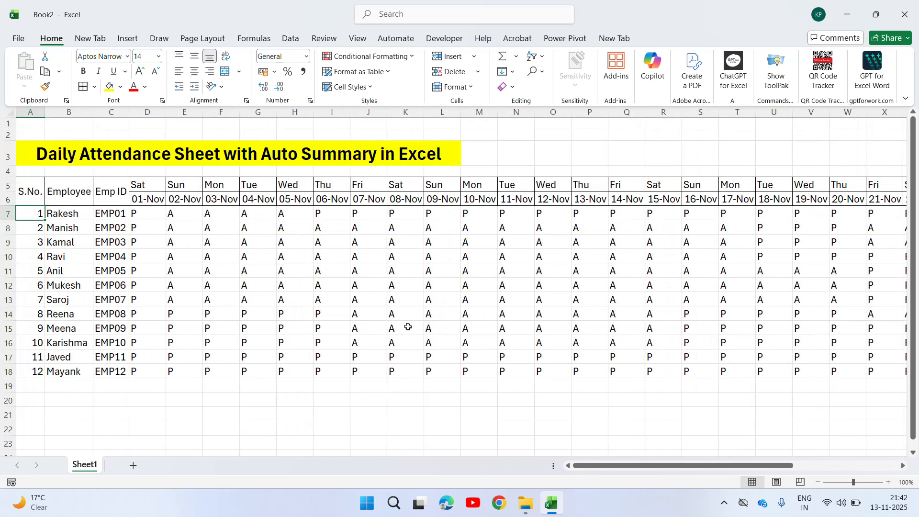
- Fill the table's header rows, A5:AG6, with the lightest tint of the light blue theme colour
{"action": "key", "text": "Right"}
{"action": "key", "text": "Right"}
{"action": "key", "text": "Up"}
{"action": "key", "text": "Up"}
{"action": "key", "text": "Up"}
{"action": "key", "text": "Down"}
{"action": "key", "text": "Down"}
{"action": "key", "text": "Down"}
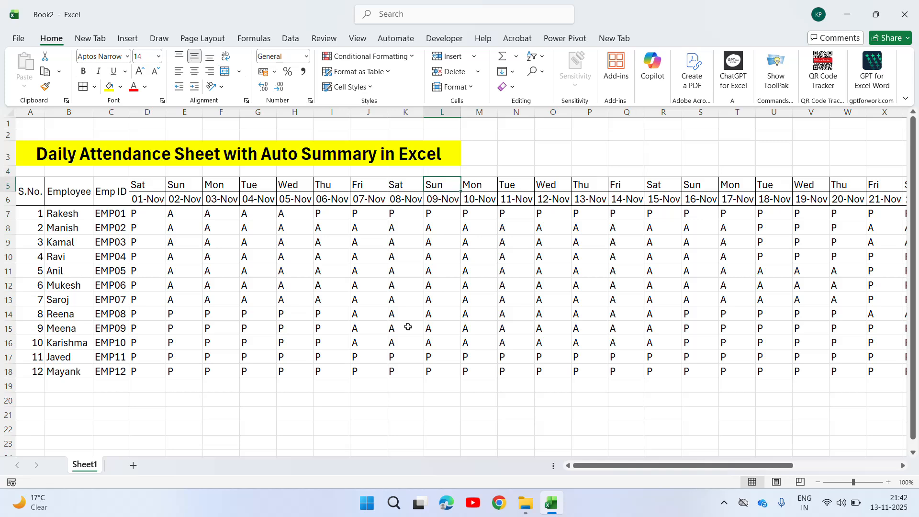
{"action": "key", "text": "Left"}
{"action": "key", "text": "ctrl+Left"}
{"action": "key", "text": "ctrl+Left"}
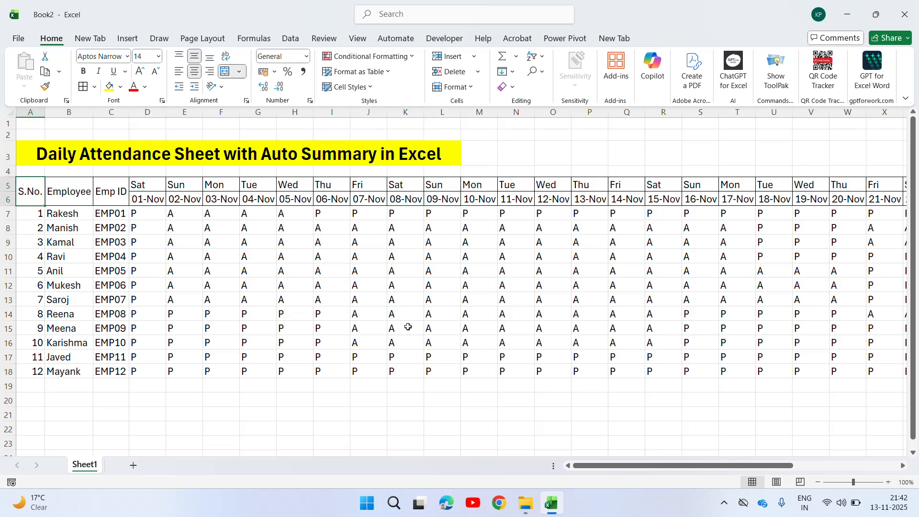
{"action": "key", "text": "ctrl+shift+Right"}
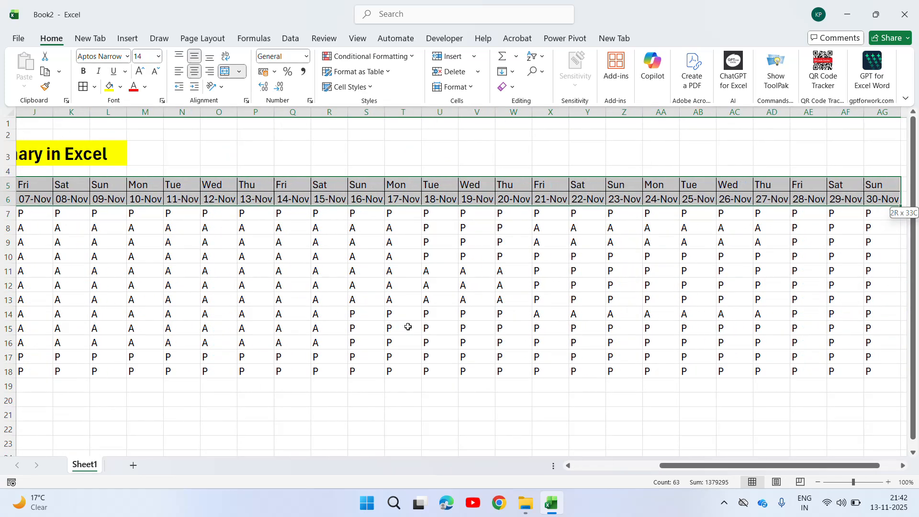
{"action": "left_click", "coordinate": [120, 87]}
{"action": "left_click", "coordinate": [223, 144]}
- Centre the contents of the whole attendance table, A5:AG18, horizontally
{"action": "key", "text": "ctrl+Left"}
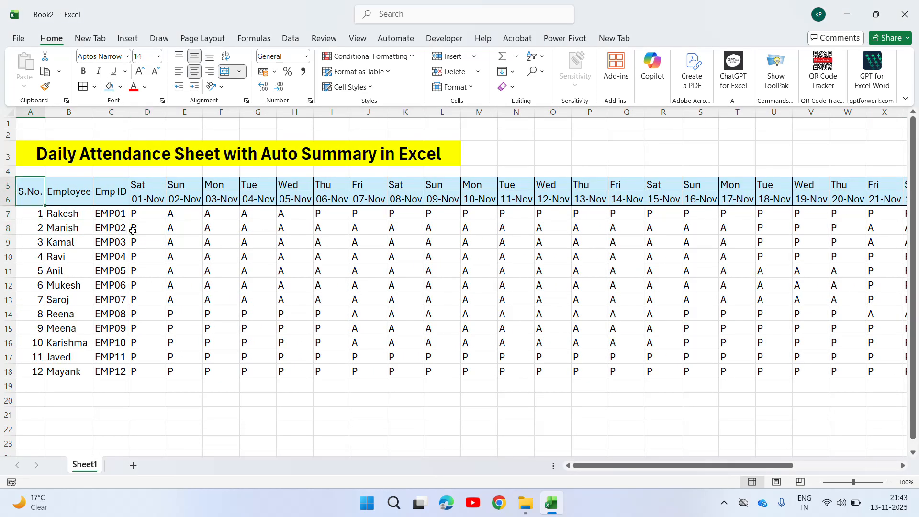
{"action": "key", "text": "shift+Down"}
{"action": "key", "text": "ctrl+shift+Down"}
{"action": "key", "text": "ctrl+shift+Right"}
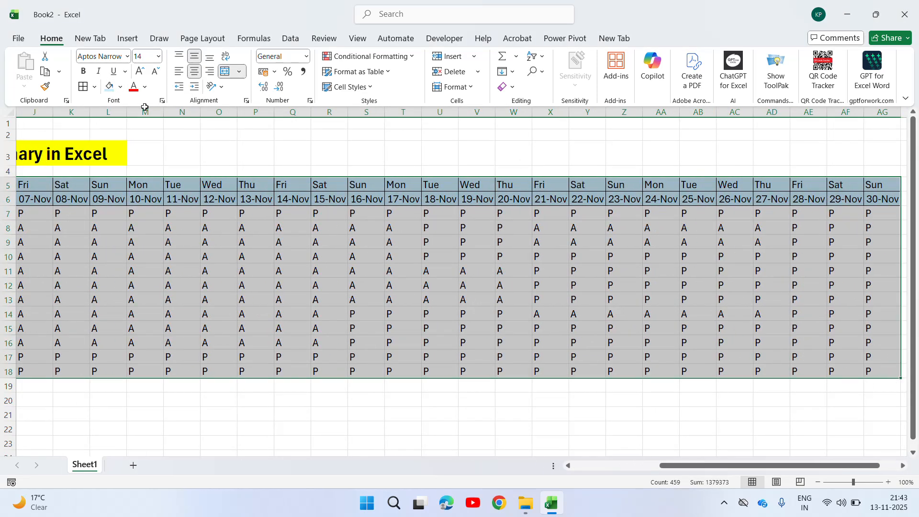
{"action": "left_click", "coordinate": [192, 77]}
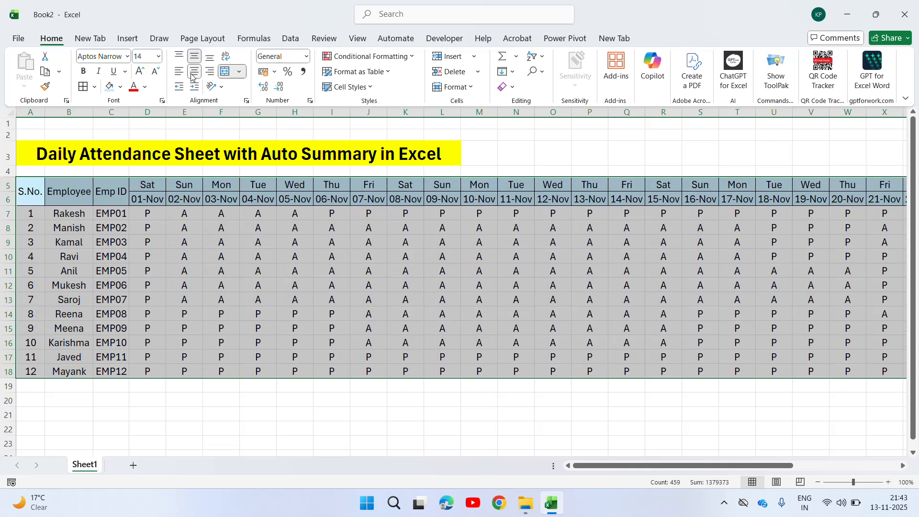
{"action": "left_click", "coordinate": [315, 197]}
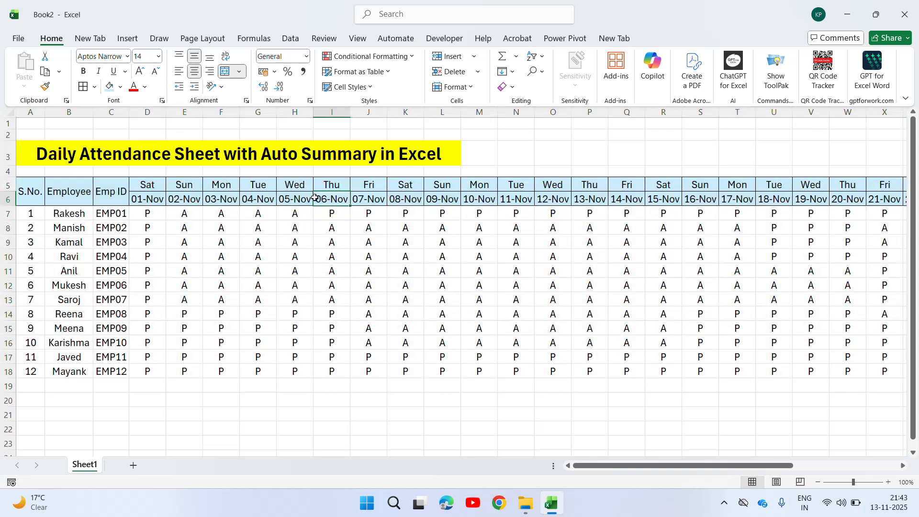
- Apply all borders to the whole attendance table, A5:AG18
{"action": "key", "text": "ctrl+Left"}
{"action": "key", "text": "ctrl+Left"}
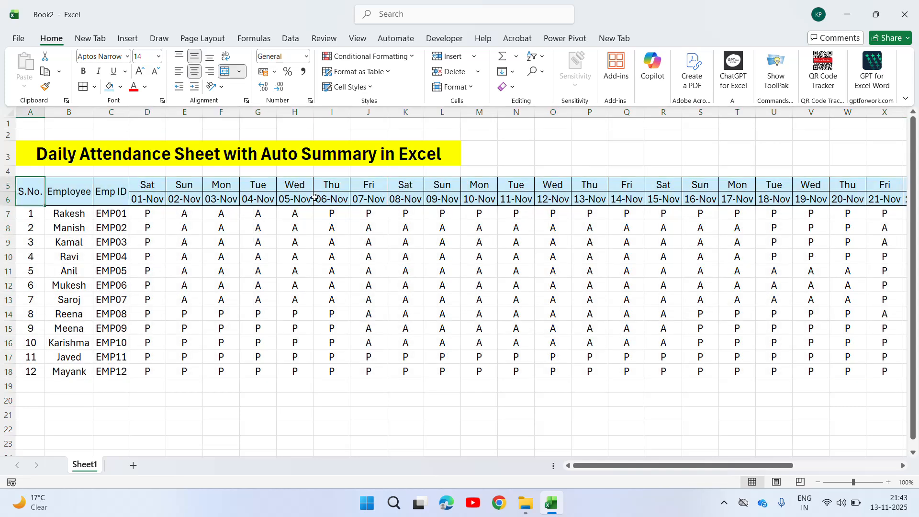
{"action": "key", "text": "shift+Down"}
{"action": "key", "text": "ctrl+shift+Right"}
{"action": "key", "text": "ctrl+shift+Down"}
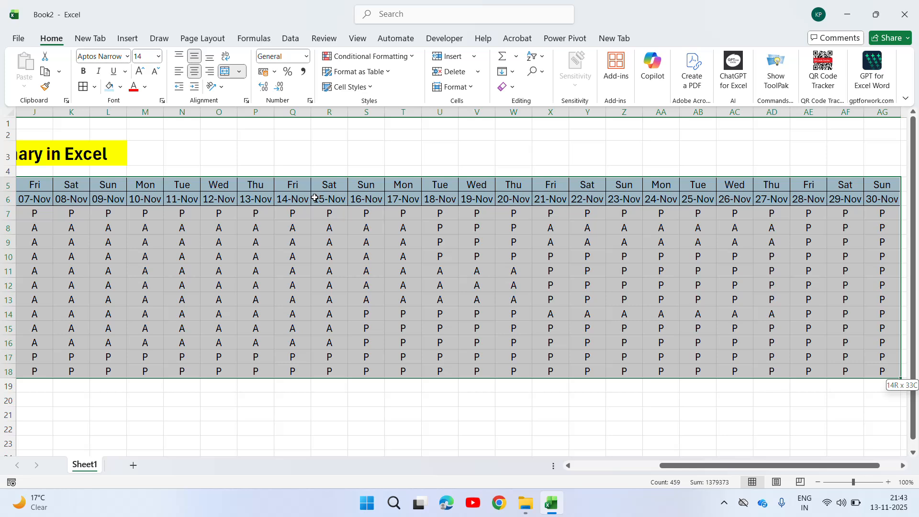
{"action": "left_click", "coordinate": [83, 91]}
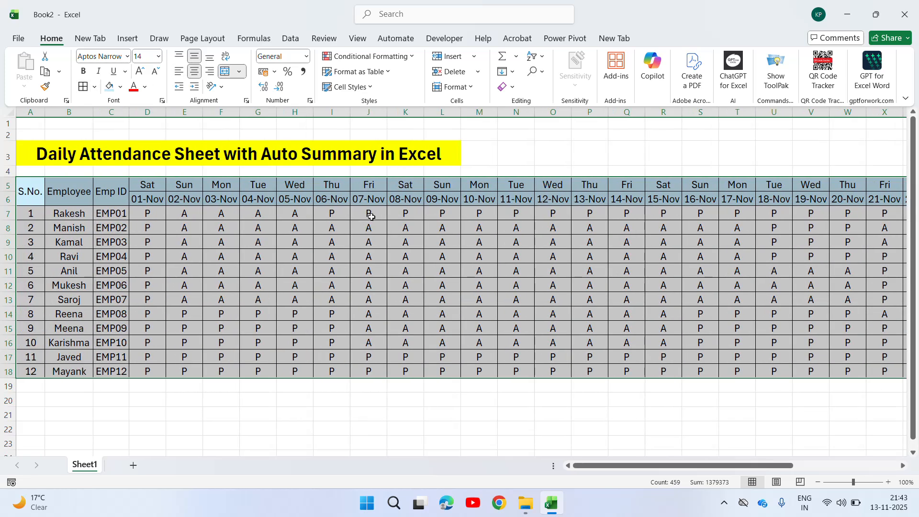
- Make the table's header rows, A5:AG6, bold
{"action": "left_click", "coordinate": [404, 186]}
{"action": "key", "text": "ctrl+Left"}
{"action": "key", "text": "ctrl+shift+Right"}
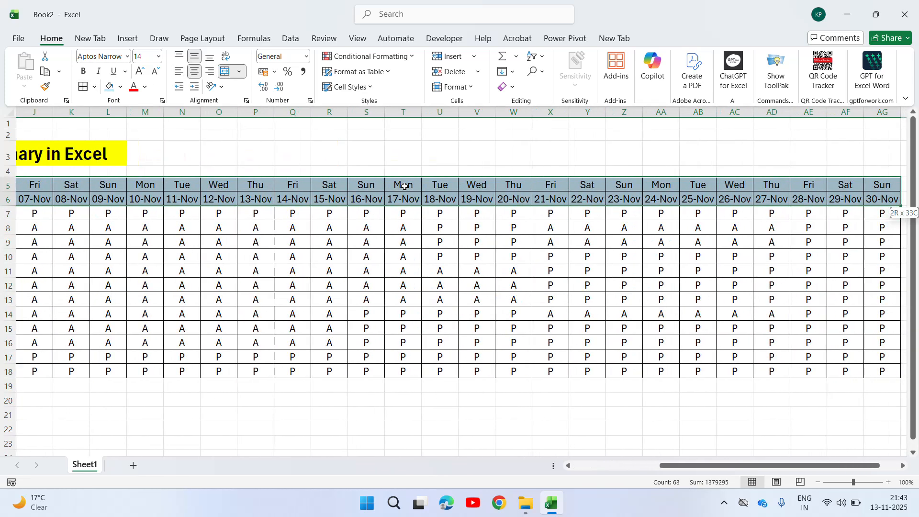
{"action": "key", "text": "ctrl+b"}
- Enter the heading Total Present in cell AH5, directly after the 30-Nov column
{"action": "key", "text": "Right"}
{"action": "key", "text": "Right"}
{"action": "key", "text": "Right"}
{"action": "key", "text": "Right"}
{"action": "key", "text": "Right"}
{"action": "key", "text": "Right"}
{"action": "key", "text": "Right"}
{"action": "key", "text": "Right"}
{"action": "key", "text": "Right"}
{"action": "key", "text": "Right"}
{"action": "key", "text": "Right"}
{"action": "key", "text": "Right"}
{"action": "key", "text": "Right"}
{"action": "key", "text": "Right"}
{"action": "key", "text": "Right"}
{"action": "key", "text": "Right"}
{"action": "key", "text": "Right"}
{"action": "key", "text": "Right"}
{"action": "key", "text": "Right"}
{"action": "key", "text": "Right"}
{"action": "key", "text": "Right"}
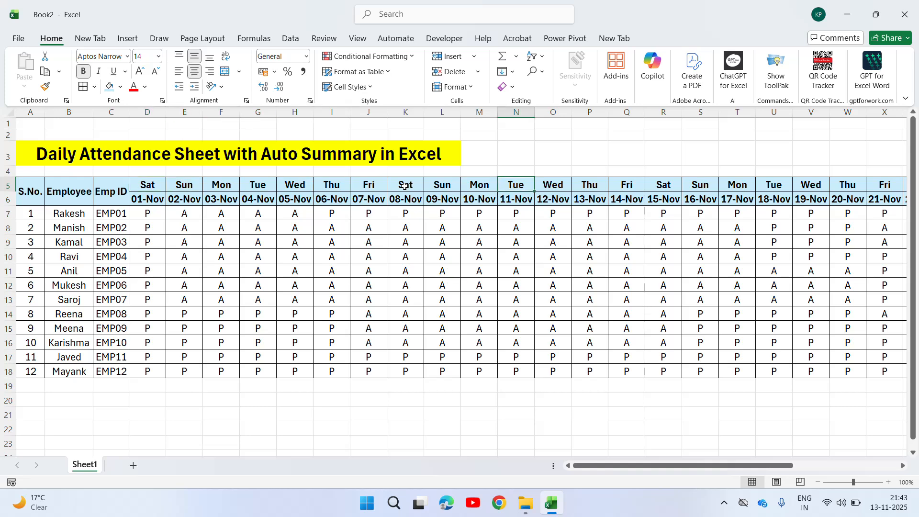
{"action": "key", "text": "Left"}
{"action": "key", "text": "Left"}
{"action": "key", "text": "Left"}
{"action": "key", "text": "Left"}
{"action": "key", "text": "Left"}
{"action": "key", "text": "Left"}
{"action": "key", "text": "Left"}
{"action": "key", "text": "Left"}
{"action": "key", "text": "Left"}
{"action": "key", "text": "Left"}
{"action": "key", "text": "Left"}
{"action": "key", "text": "Left"}
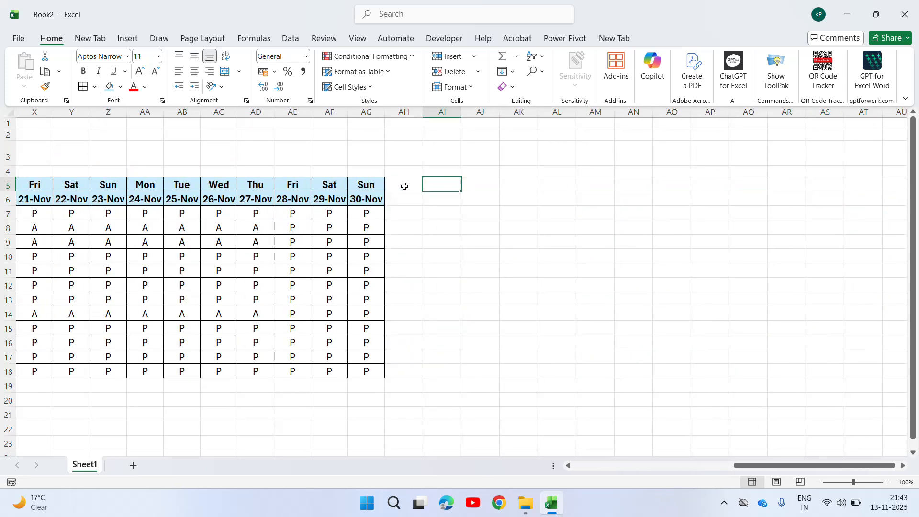
{"action": "type", "text": "Tota"}
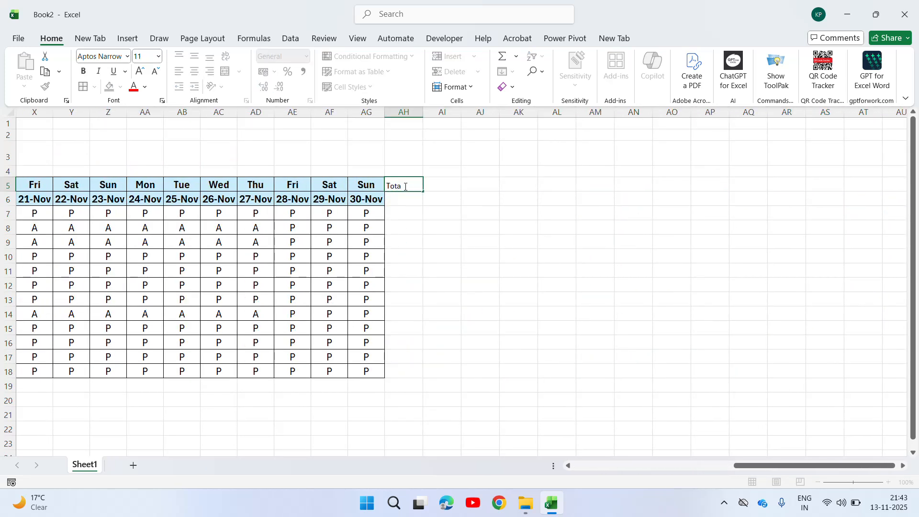
{"action": "type", "text": "l Present"}
{"action": "key", "text": "ctrl+Return"}
- Copy the Total Present heading to cell AI5 and change the copy to Total Absent
{"action": "key", "text": "ctrl+c"}
{"action": "key", "text": "Right"}
{"action": "key", "text": "ctrl+v"}
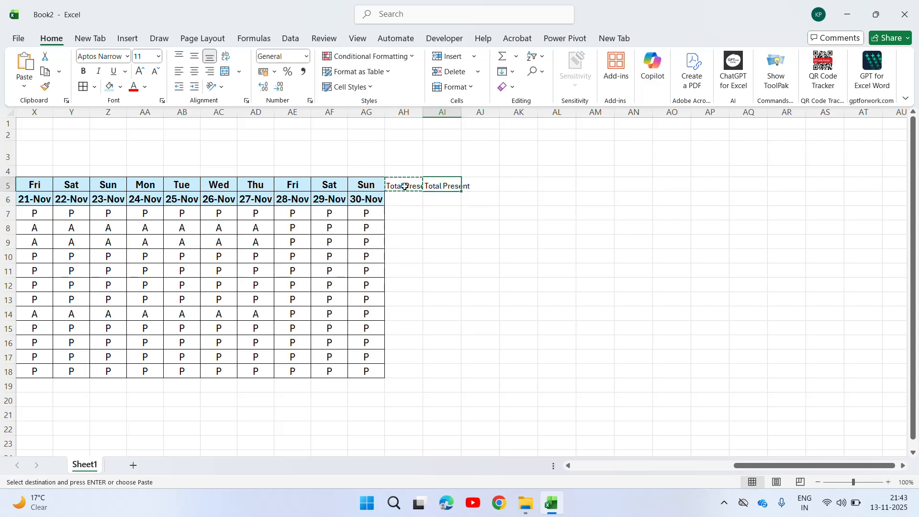
{"action": "key", "text": "Escape"}
{"action": "key", "text": "F2"}
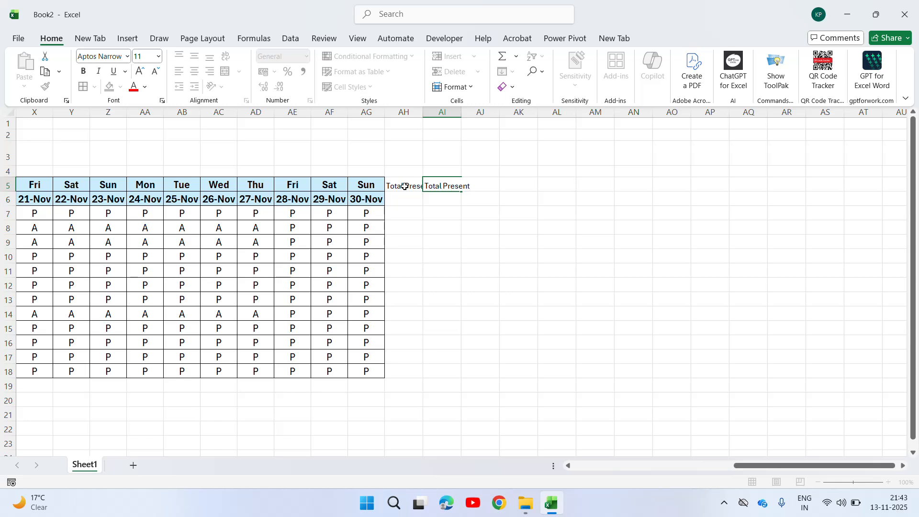
{"action": "key", "text": "ctrl+shift+Left"}
{"action": "type", "text": "Absent"}
{"action": "key", "text": "Return"}
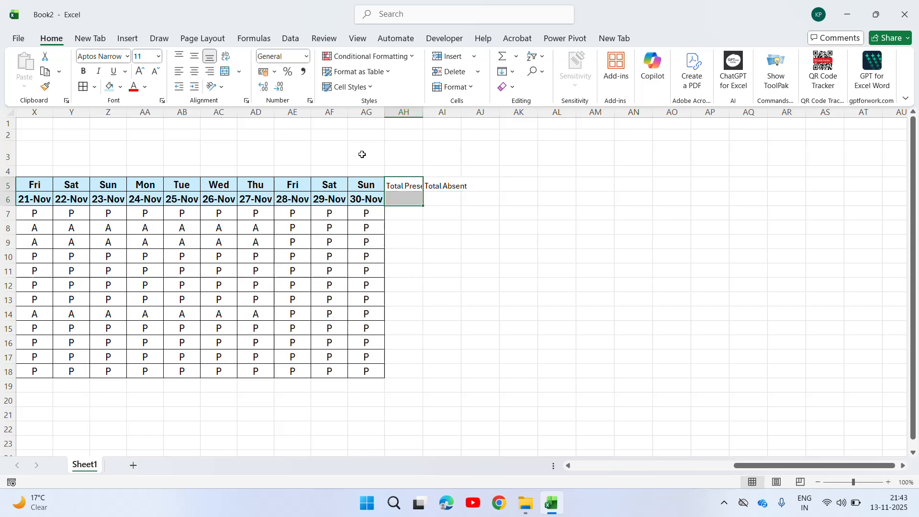
- Merge and centre AH5:AH6 for the Total Present heading and AI5:AI6 for the Total Absent heading
{"action": "left_click", "coordinate": [225, 71]}
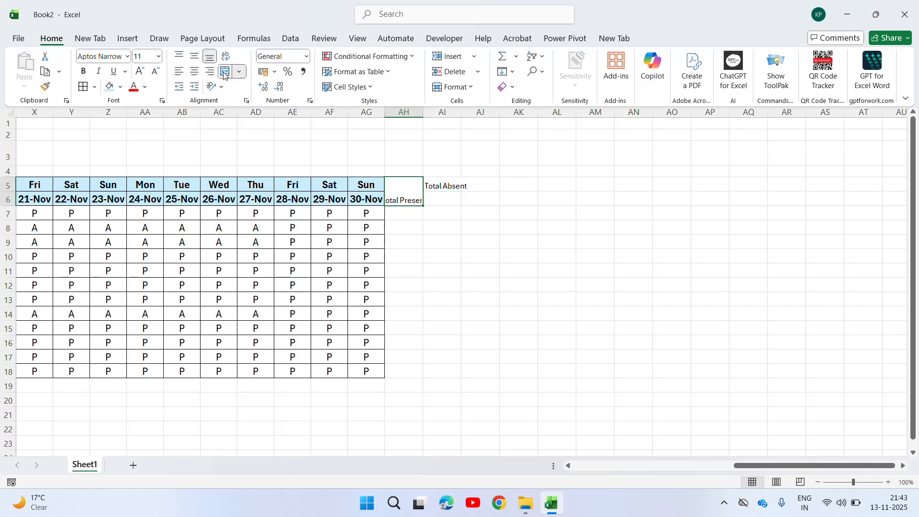
{"action": "left_click", "coordinate": [433, 181]}
{"action": "key", "text": "shift+Down"}
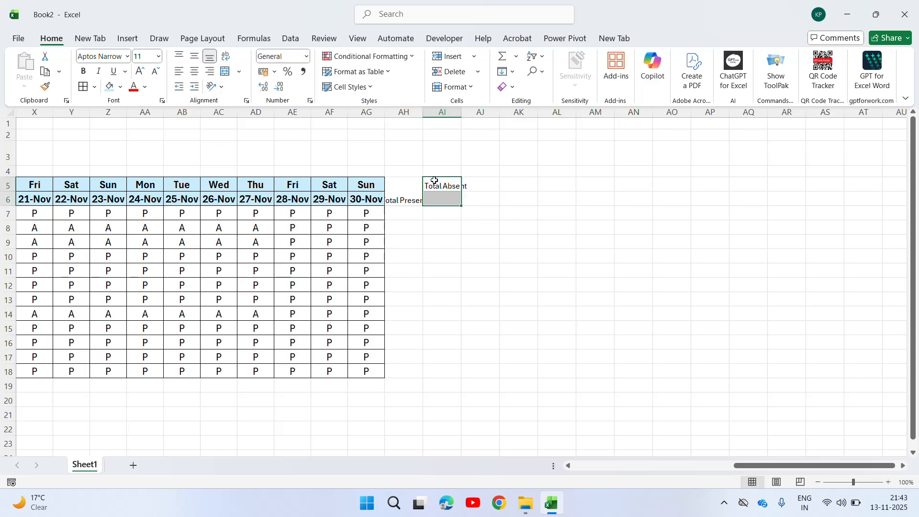
{"action": "left_click", "coordinate": [224, 72]}
- Middle-align the two summary headings in AH5:AI6 and widen column AH to fit Total Present
{"action": "left_click", "coordinate": [399, 183]}
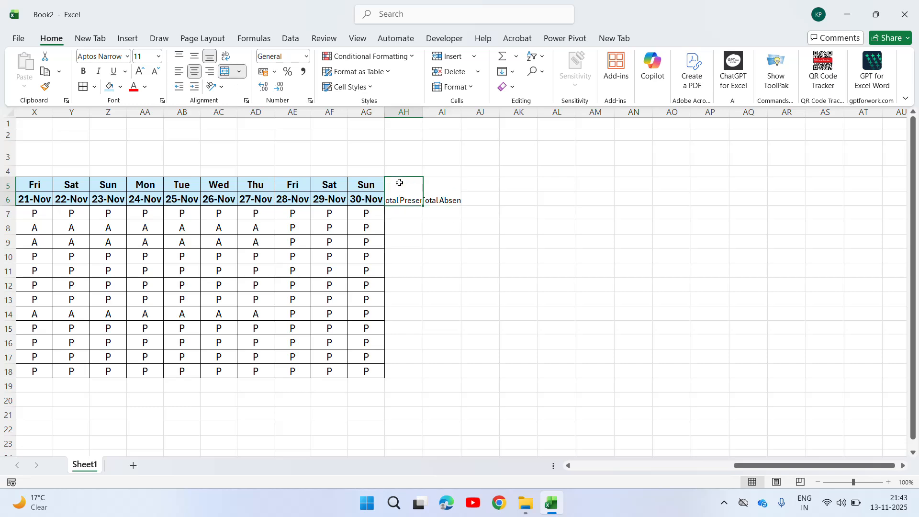
{"action": "key", "text": "shift+Right"}
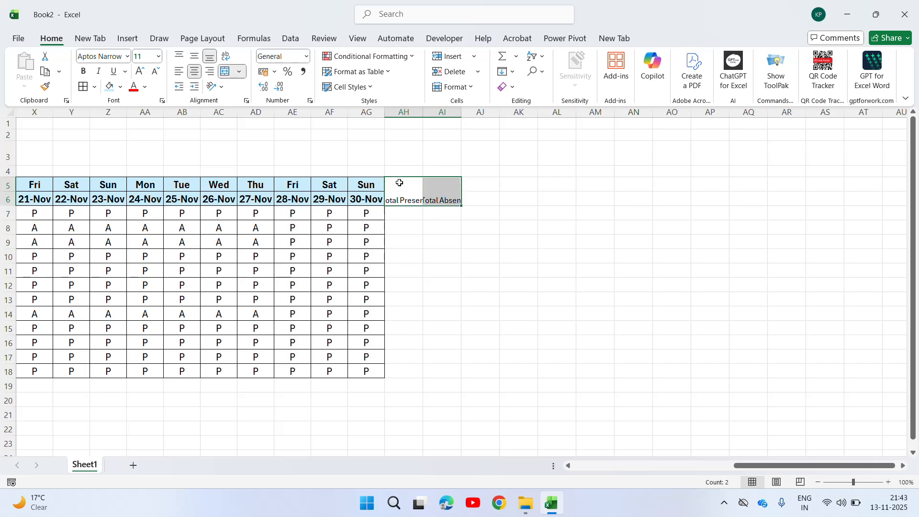
{"action": "left_click", "coordinate": [194, 56]}
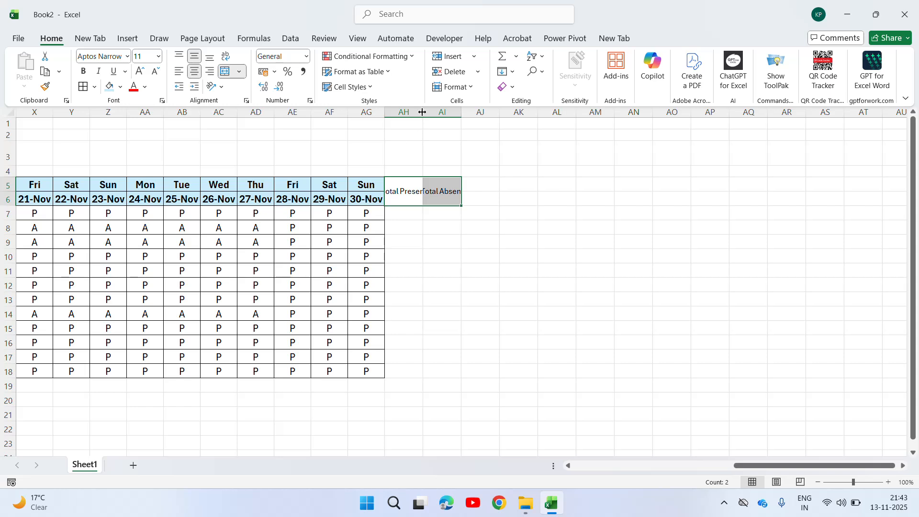
{"action": "left_click_drag", "start_coordinate": [423, 112], "coordinate": [451, 112]}
{"action": "left_click", "coordinate": [437, 195]}
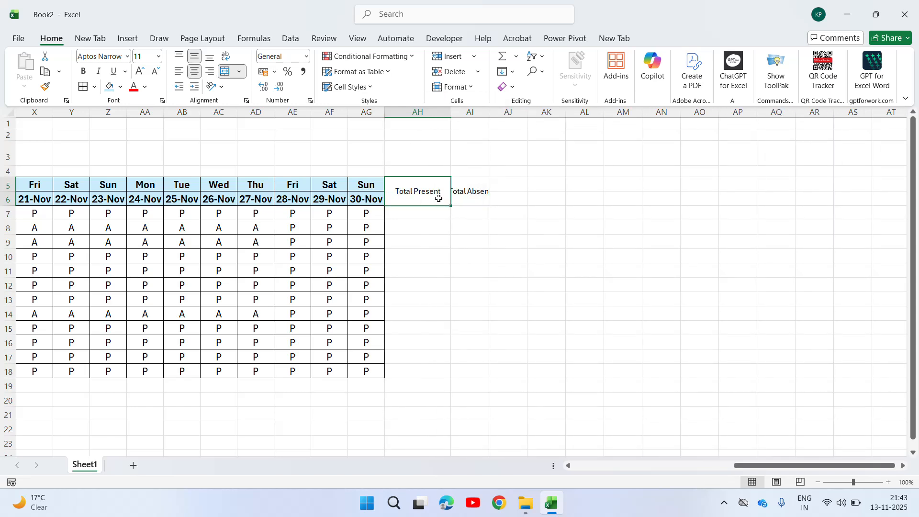
- Insert a line break after Total in both the Total Present and Total Absent headings
{"action": "double_click", "coordinate": [439, 198]}
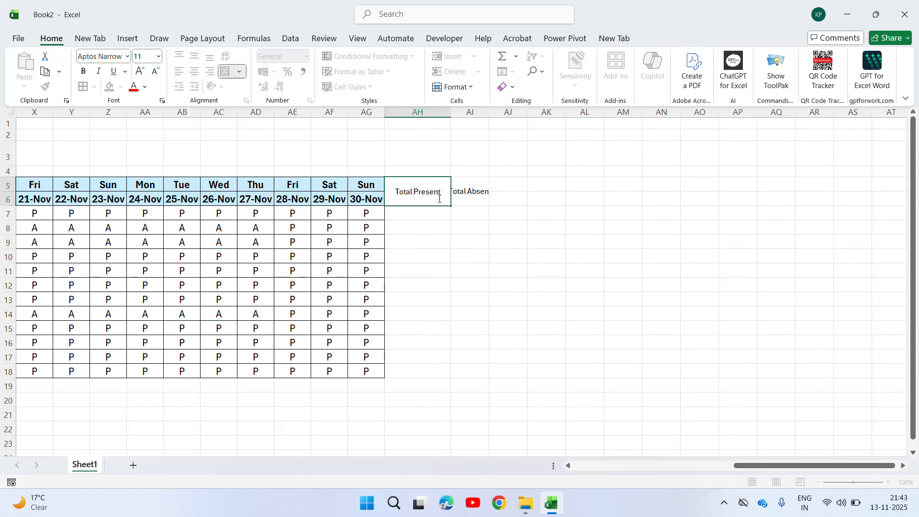
{"action": "key", "text": "alt+Return"}
{"action": "left_click", "coordinate": [468, 199]}
{"action": "double_click", "coordinate": [467, 198]}
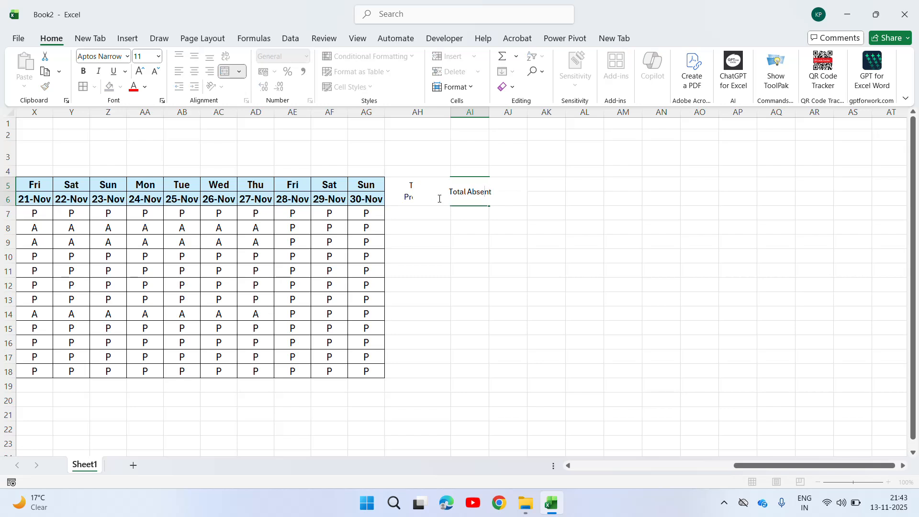
{"action": "key", "text": "alt+Return"}
{"action": "key", "text": "Return"}
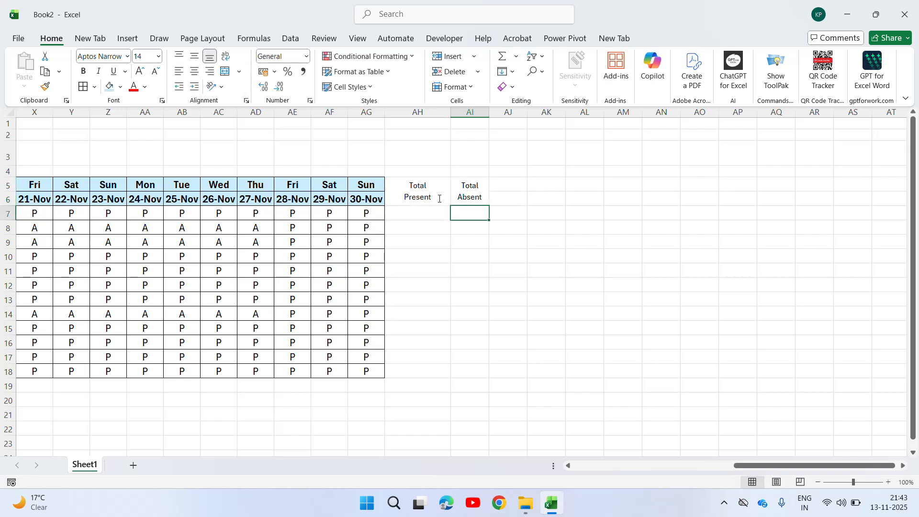
- Apply all borders to the two summary columns, AH5:AI18
{"action": "key", "text": "Up"}
{"action": "key", "text": "Left"}
{"action": "key", "text": "Left"}
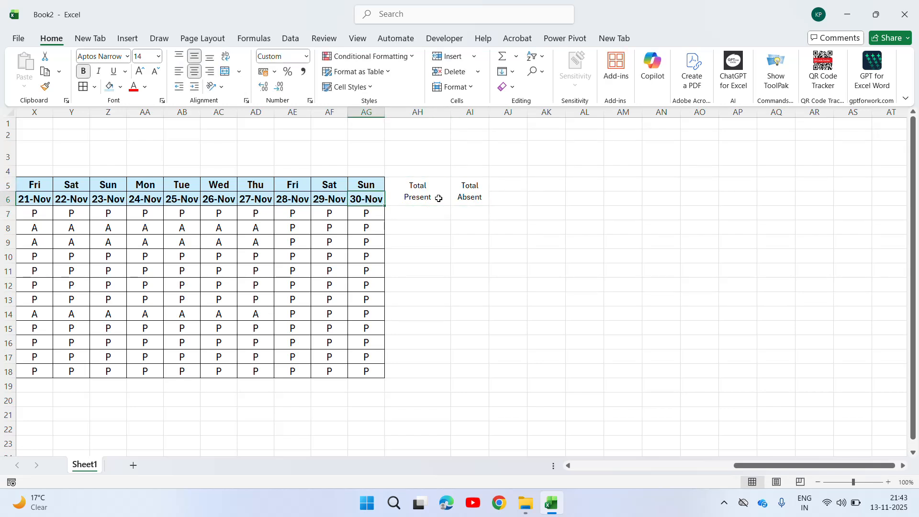
{"action": "key", "text": "Right"}
{"action": "key", "text": "shift+Right"}
{"action": "key", "text": "shift+Down"}
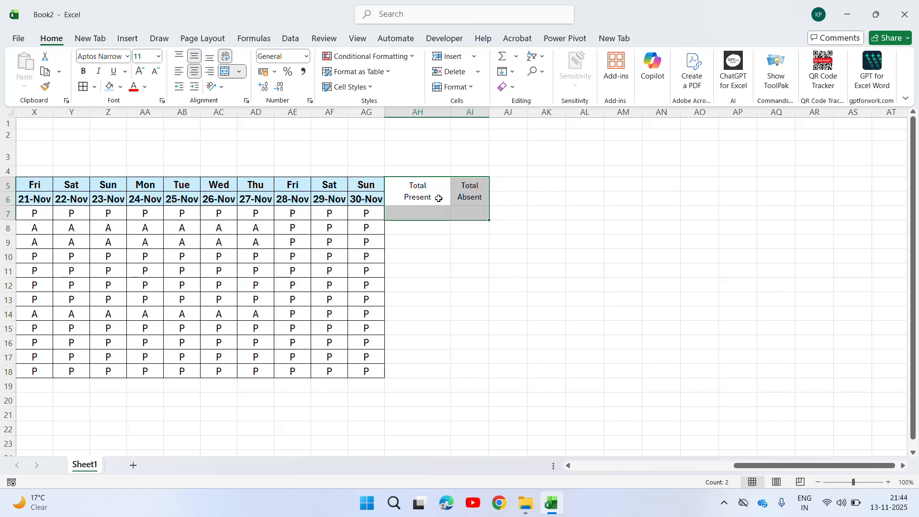
{"action": "key", "text": "shift+Down"}
{"action": "key", "text": "shift+Down"}
{"action": "key", "text": "shift+Down"}
{"action": "key", "text": "shift+Down"}
{"action": "key", "text": "shift+Down"}
{"action": "key", "text": "shift+Down"}
{"action": "key", "text": "shift+Down"}
{"action": "key", "text": "shift+Down"}
{"action": "key", "text": "shift+Down"}
{"action": "key", "text": "shift+Down"}
{"action": "key", "text": "shift+Down"}
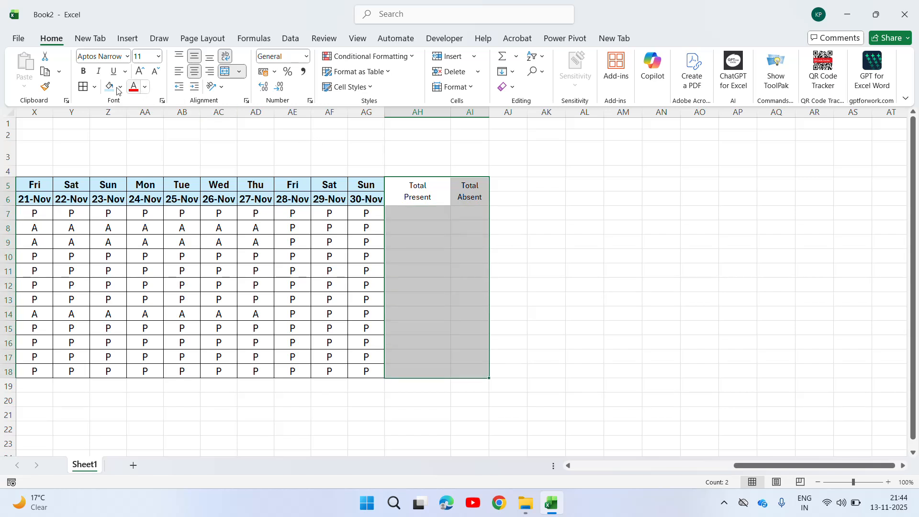
{"action": "left_click", "coordinate": [83, 87]}
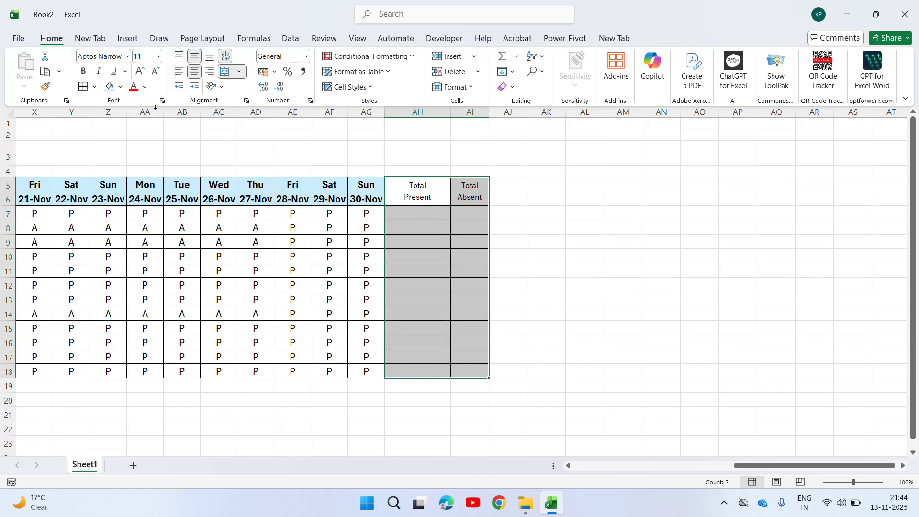
- Set the font size of the two summary columns, AH5:AI18, to 14
{"action": "left_click", "coordinate": [144, 55]}
{"action": "type", "text": "14"}
{"action": "key", "text": "Return"}
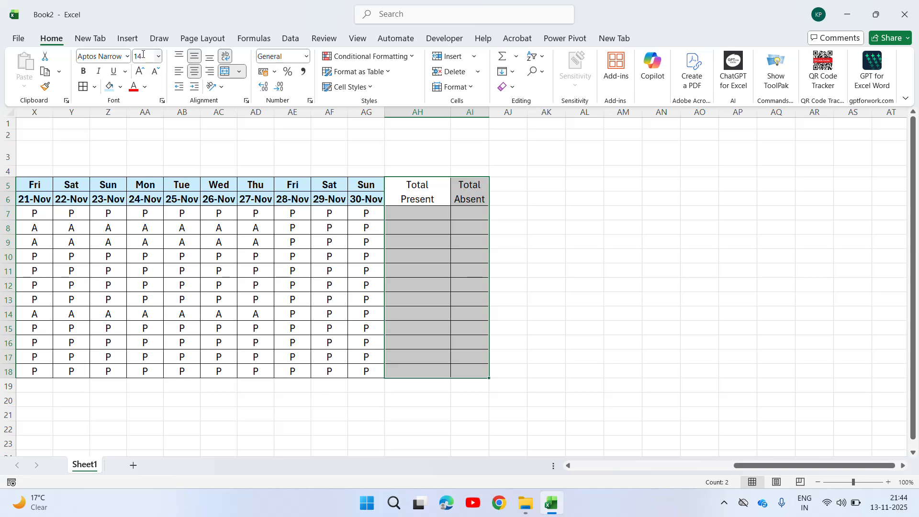
- Make the Total Present column, AH5:AH18, bold
{"action": "left_click", "coordinate": [444, 188]}
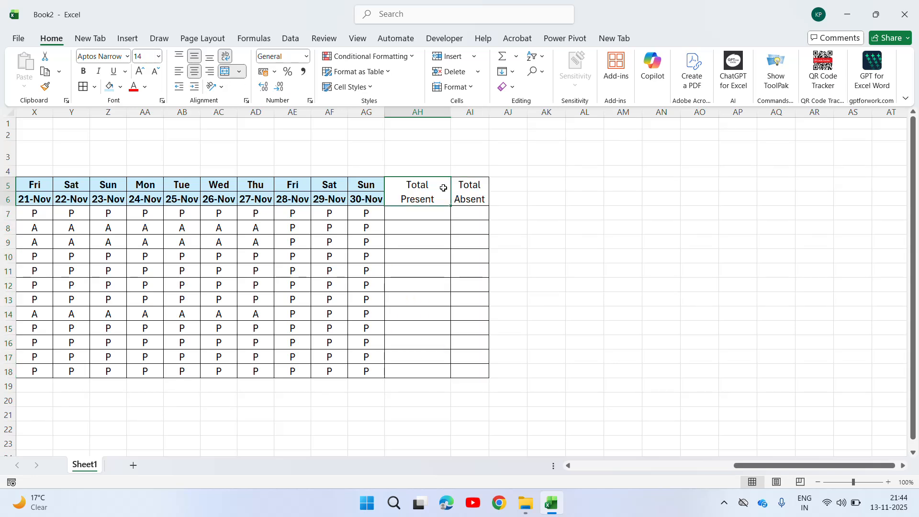
{"action": "key", "text": "shift+Down"}
{"action": "key", "text": "shift+Down"}
{"action": "key", "text": "shift+Down"}
{"action": "key", "text": "shift+Down"}
{"action": "key", "text": "shift+Down"}
{"action": "key", "text": "shift+Down"}
{"action": "key", "text": "shift+Down"}
{"action": "key", "text": "shift+Down"}
{"action": "key", "text": "shift+Down"}
{"action": "key", "text": "shift+Down"}
{"action": "key", "text": "shift+Down"}
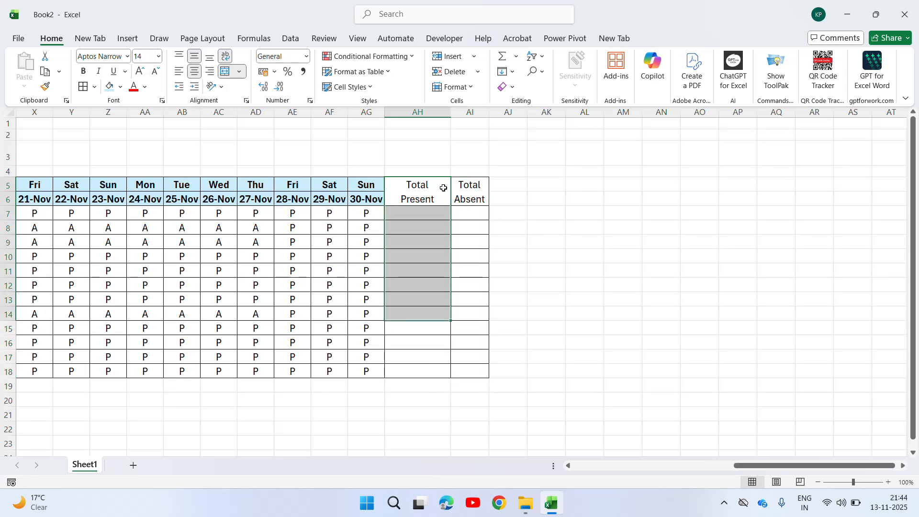
{"action": "key", "text": "ctrl+b"}
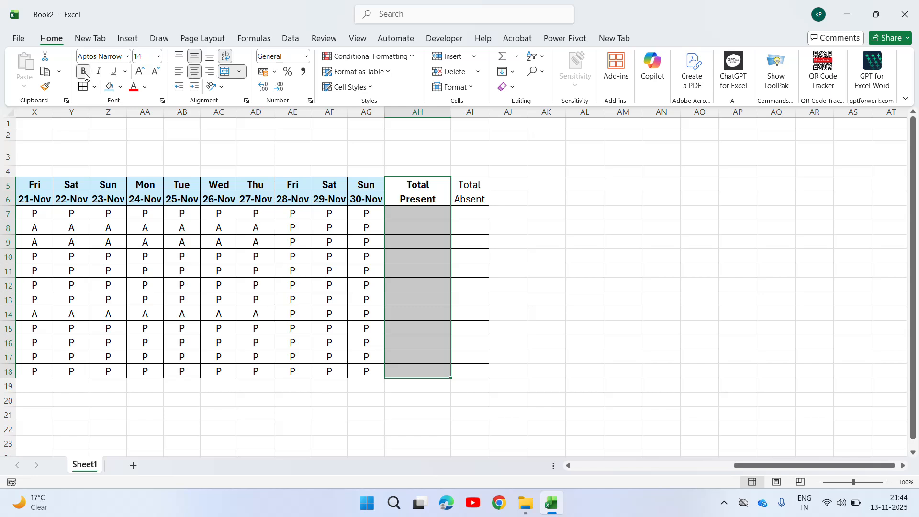
- Fill the Total Present column, AH5:AH18, with light green and the Total Absent column, AI5:AI18, with standard red
{"action": "left_click", "coordinate": [120, 87]}
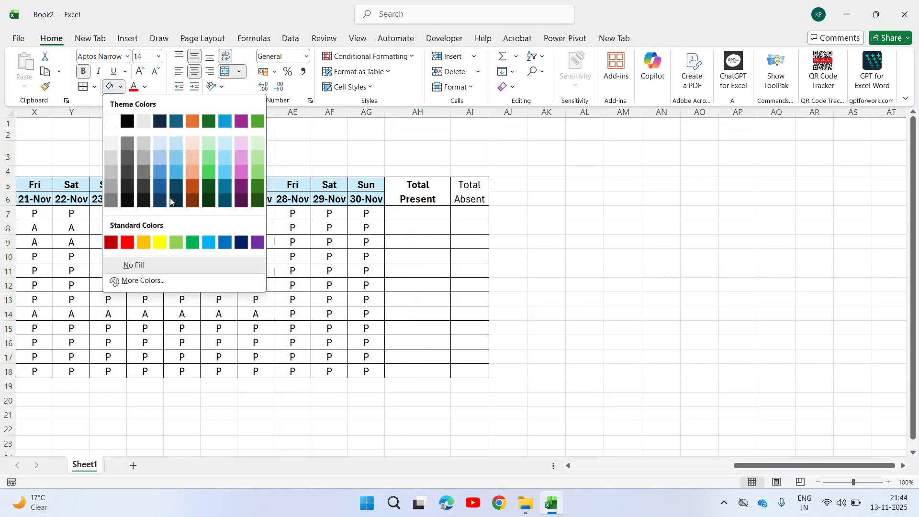
{"action": "left_click", "coordinate": [209, 158]}
{"action": "left_click", "coordinate": [475, 203]}
{"action": "key", "text": "shift+Down"}
{"action": "key", "text": "shift+Down"}
{"action": "key", "text": "shift+Down"}
{"action": "key", "text": "shift+Down"}
{"action": "key", "text": "shift+Down"}
{"action": "key", "text": "shift+Down"}
{"action": "key", "text": "shift+Down"}
{"action": "key", "text": "shift+Down"}
{"action": "key", "text": "shift+Down"}
{"action": "key", "text": "shift+Down"}
{"action": "key", "text": "shift+Down"}
{"action": "key", "text": "shift+Down"}
{"action": "key", "text": "shift+Down"}
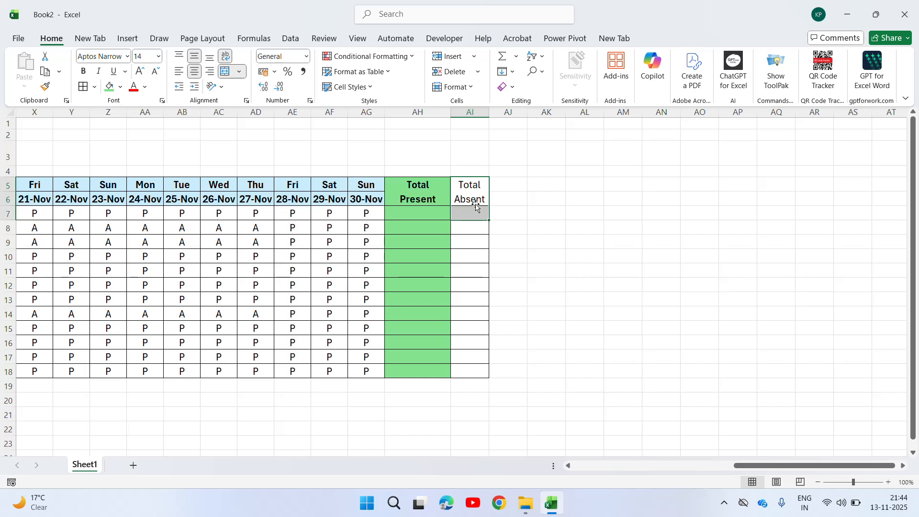
{"action": "key", "text": "shift+Up"}
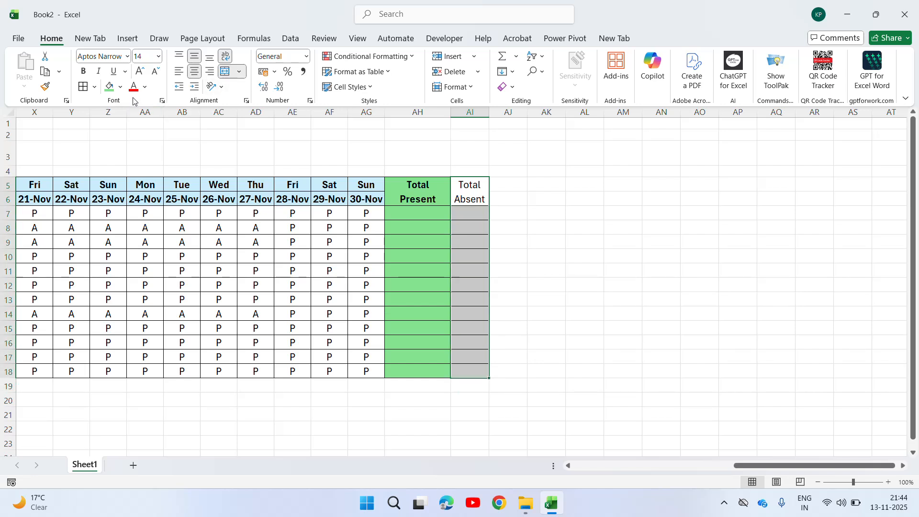
{"action": "left_click", "coordinate": [120, 88]}
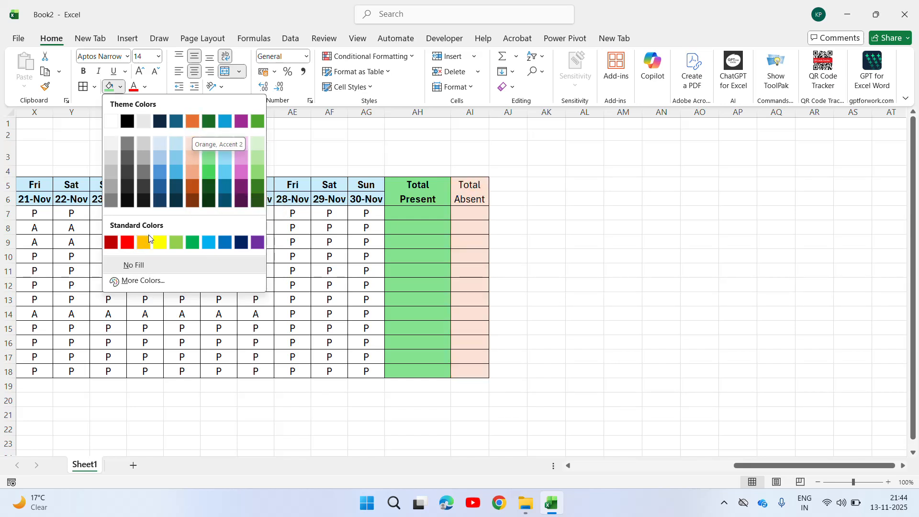
{"action": "left_click", "coordinate": [132, 242]}
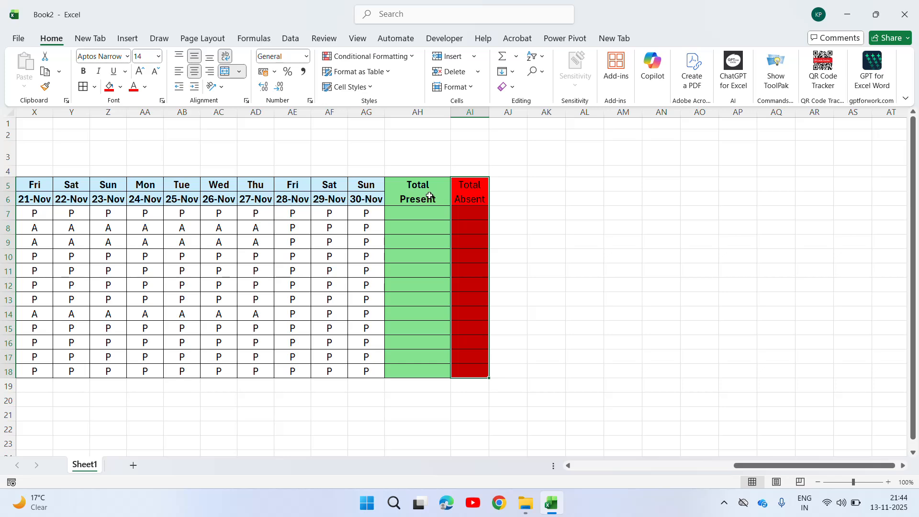
- Make both the Total Present and Total Absent headings bold
{"action": "left_click", "coordinate": [430, 195]}
{"action": "key", "text": "shift+Right"}
{"action": "key", "text": "ctrl+b"}
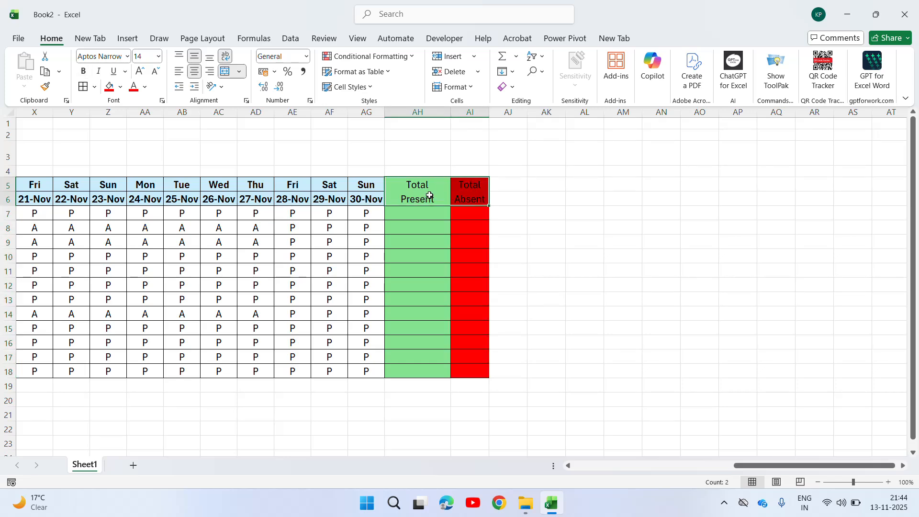
{"action": "key", "text": "ctrl+b"}
{"action": "key", "text": "Down"}
{"action": "key", "text": "Down"}
{"action": "key", "text": "Down"}
{"action": "key", "text": "Up"}
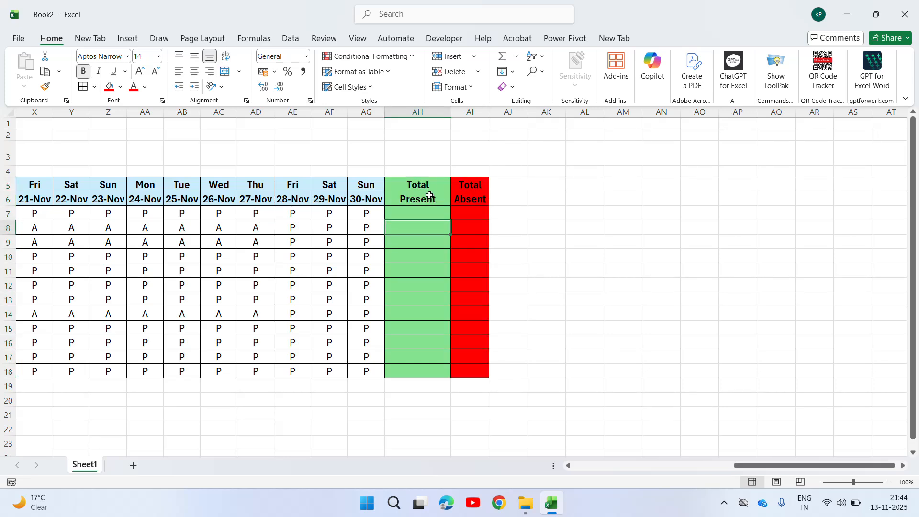
- Review the first employee's daily attendance entries across row 7, from the start of the month to the summary columns
{"action": "key", "text": "ctrl+Left"}
{"action": "key", "text": "ctrl+Left"}
{"action": "key", "text": "Up"}
{"action": "key", "text": "Right"}
{"action": "key", "text": "Right"}
{"action": "key", "text": "Right"}
{"action": "key", "text": "Right"}
{"action": "key", "text": "Right"}
{"action": "key", "text": "Right"}
{"action": "key", "text": "Right"}
{"action": "key", "text": "Right"}
{"action": "key", "text": "Right"}
{"action": "key", "text": "Right"}
{"action": "key", "text": "Right"}
{"action": "key", "text": "Right"}
{"action": "key", "text": "Right"}
{"action": "key", "text": "Right"}
{"action": "key", "text": "Right"}
{"action": "key", "text": "Right"}
{"action": "key", "text": "Right"}
{"action": "key", "text": "Right"}
{"action": "key", "text": "Right"}
{"action": "key", "text": "Right"}
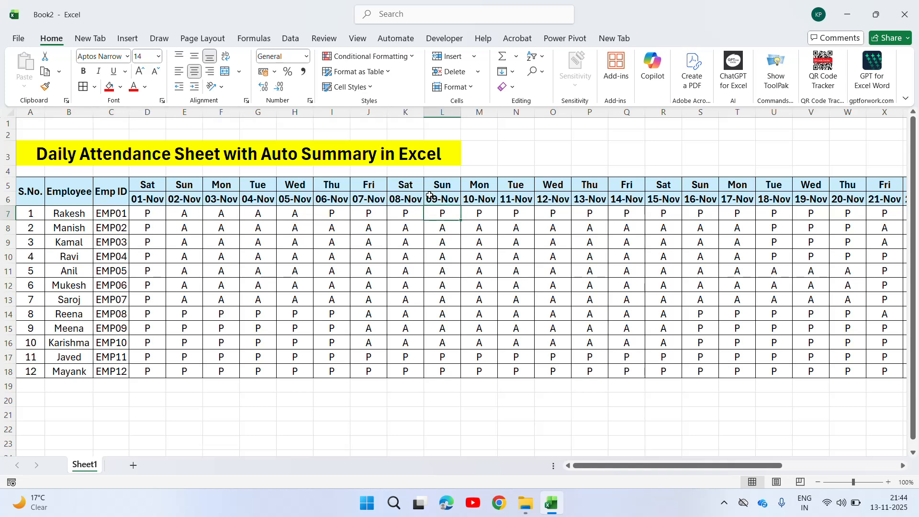
{"action": "key", "text": "Right"}
{"action": "key", "text": "Right"}
{"action": "key", "text": "Right"}
{"action": "key", "text": "Right"}
{"action": "key", "text": "Right"}
{"action": "key", "text": "Right"}
{"action": "key", "text": "Right"}
{"action": "key", "text": "Right"}
{"action": "key", "text": "Right"}
{"action": "key", "text": "Right"}
- Enter the formula =COUNTIF(D7:AG7,"P") in AH7 to count the first employee's present days
{"action": "key", "text": "Left"}
{"action": "key", "text": "Left"}
{"action": "key", "text": "Left"}
{"action": "key", "text": "Left"}
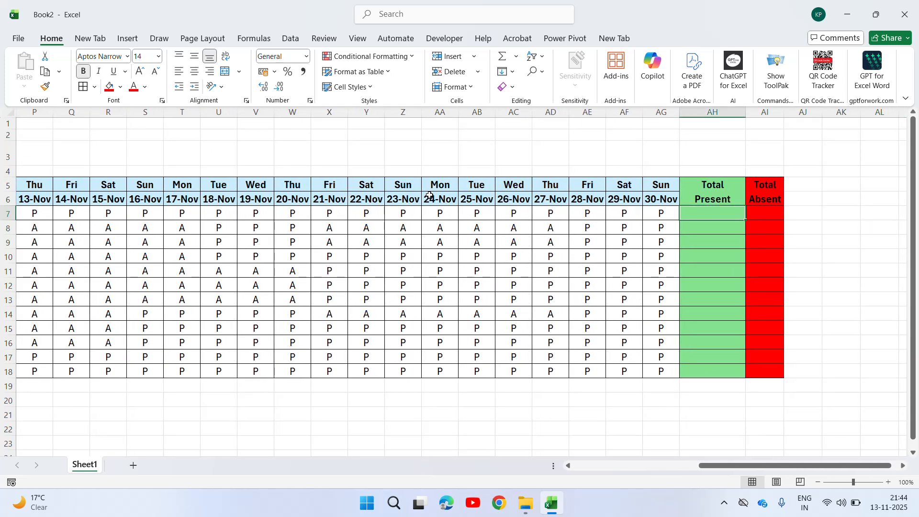
{"action": "type", "text": "="}
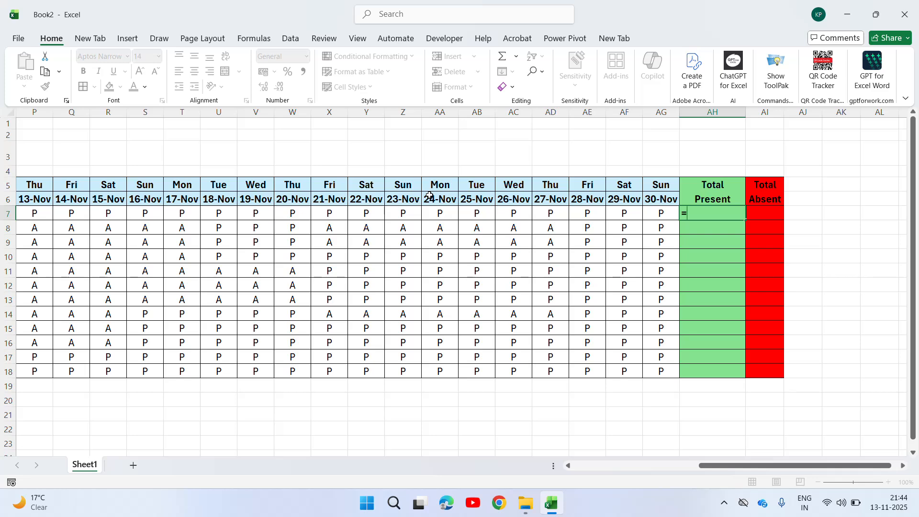
{"action": "type", "text": "coun"}
{"action": "key", "text": "Down"}
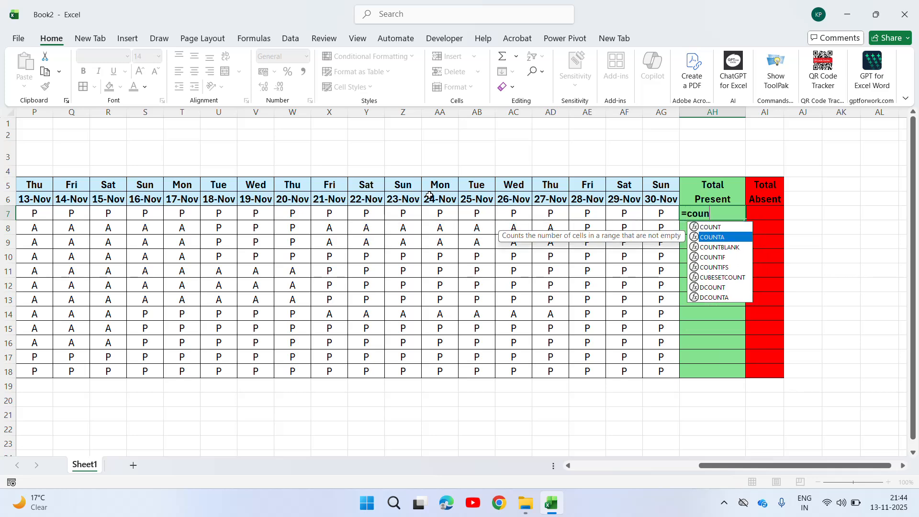
{"action": "key", "text": "Down"}
{"action": "key", "text": "Down"}
{"action": "key", "text": "Tab"}
{"action": "key", "text": "Left"}
{"action": "key", "text": "Left"}
{"action": "key", "text": "Left"}
{"action": "key", "text": "Left"}
{"action": "key", "text": "Left"}
{"action": "key", "text": "Left"}
{"action": "key", "text": "Left"}
{"action": "key", "text": "Left"}
{"action": "key", "text": "Left"}
{"action": "key", "text": "Left"}
{"action": "key", "text": "Left"}
{"action": "key", "text": "Left"}
{"action": "key", "text": "Left"}
{"action": "key", "text": "Left"}
{"action": "key", "text": "Left"}
{"action": "key", "text": "Left"}
{"action": "key", "text": "Left"}
{"action": "key", "text": "Left"}
{"action": "key", "text": "Left"}
{"action": "key", "text": "Left"}
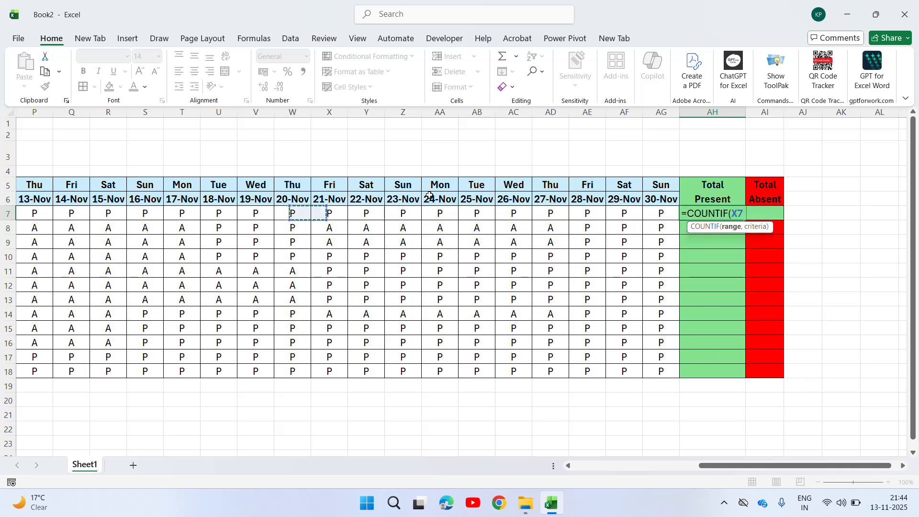
{"action": "key", "text": "Left"}
{"action": "key", "text": "Left"}
{"action": "key", "text": "Left"}
{"action": "key", "text": "Left"}
{"action": "key", "text": "Left"}
{"action": "key", "text": "Left"}
{"action": "key", "text": "Left"}
{"action": "key", "text": "Left"}
{"action": "key", "text": "Left"}
{"action": "key", "text": "Right"}
{"action": "key", "text": "Right"}
{"action": "key", "text": "Right"}
{"action": "key", "text": "Right"}
{"action": "key", "text": "Left"}
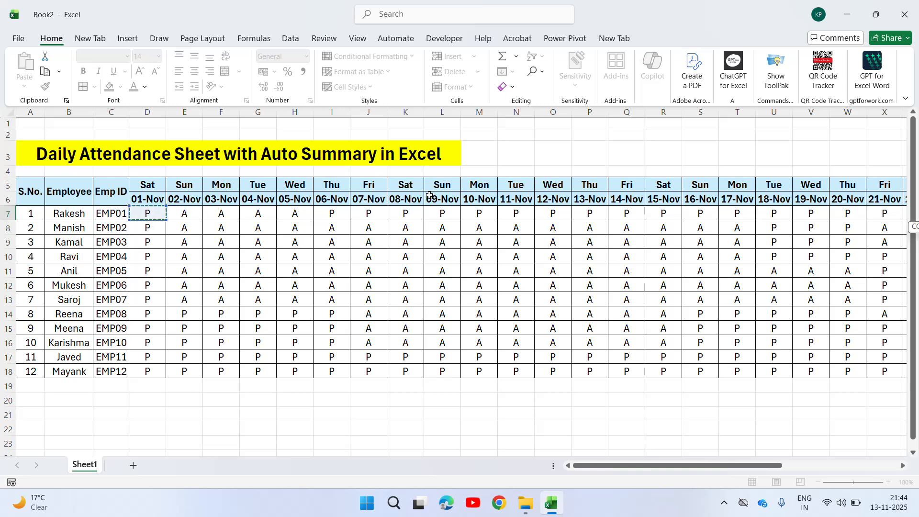
{"action": "key", "text": "shift+Right"}
{"action": "key", "text": "shift+Right"}
{"action": "key", "text": "shift+Right"}
{"action": "key", "text": "shift+Right"}
{"action": "key", "text": "shift+Right"}
{"action": "key", "text": "shift+Right"}
{"action": "key", "text": "shift+Right"}
{"action": "key", "text": "shift+Right"}
{"action": "key", "text": "shift+Right"}
{"action": "key", "text": "shift+Right"}
{"action": "key", "text": "shift+Right"}
{"action": "key", "text": "shift+Right"}
{"action": "key", "text": "shift+Right"}
{"action": "key", "text": "shift+Right"}
{"action": "key", "text": "shift+Right"}
{"action": "key", "text": "shift+Right"}
{"action": "key", "text": "shift+Right"}
{"action": "key", "text": "shift+Right"}
{"action": "key", "text": "shift+Right"}
{"action": "key", "text": "shift+Right"}
{"action": "key", "text": "shift+Right"}
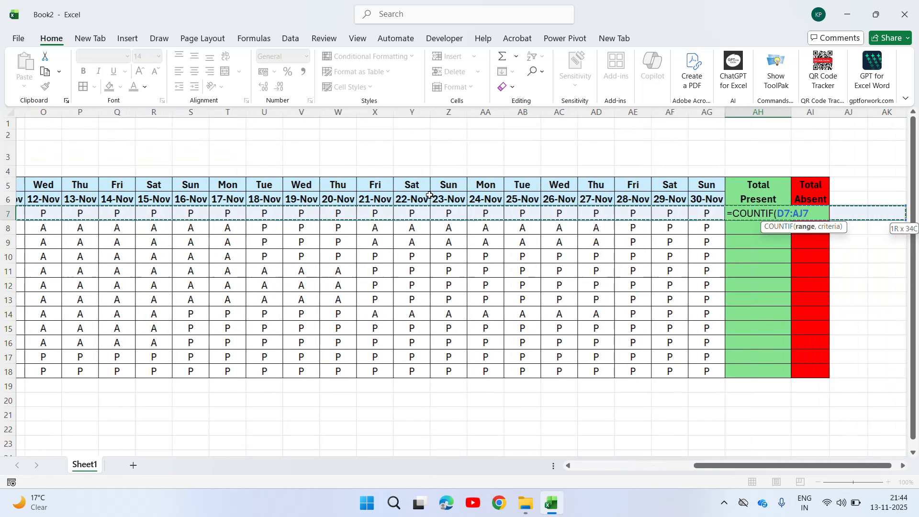
{"action": "key", "text": "shift+Left"}
{"action": "key", "text": "shift+Left"}
{"action": "key", "text": "shift+Left"}
{"action": "key", "text": "shift+Left"}
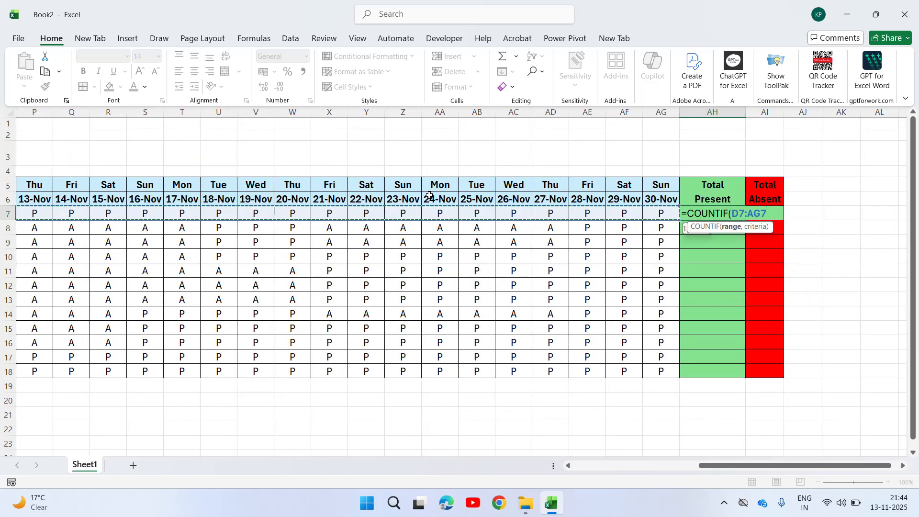
{"action": "type", "text": ",\"P"}
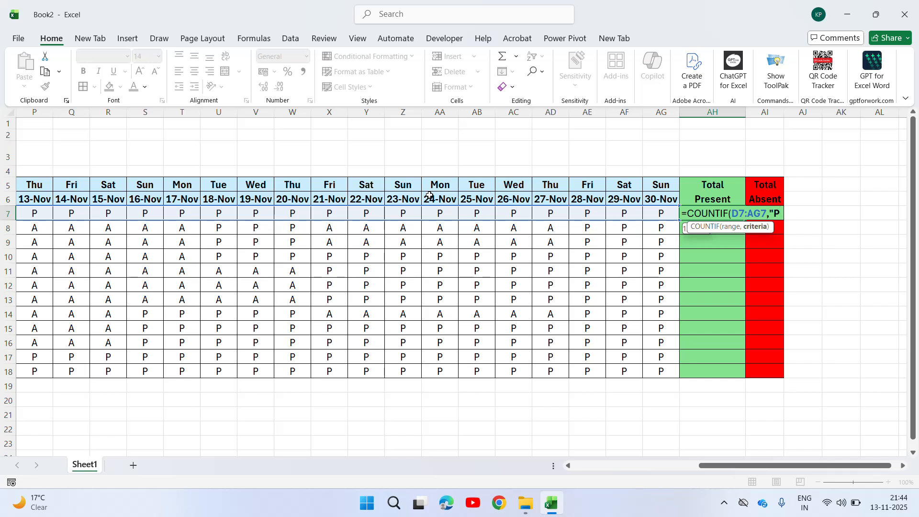
{"action": "type", "text": "\""}
{"action": "key", "text": "Return"}
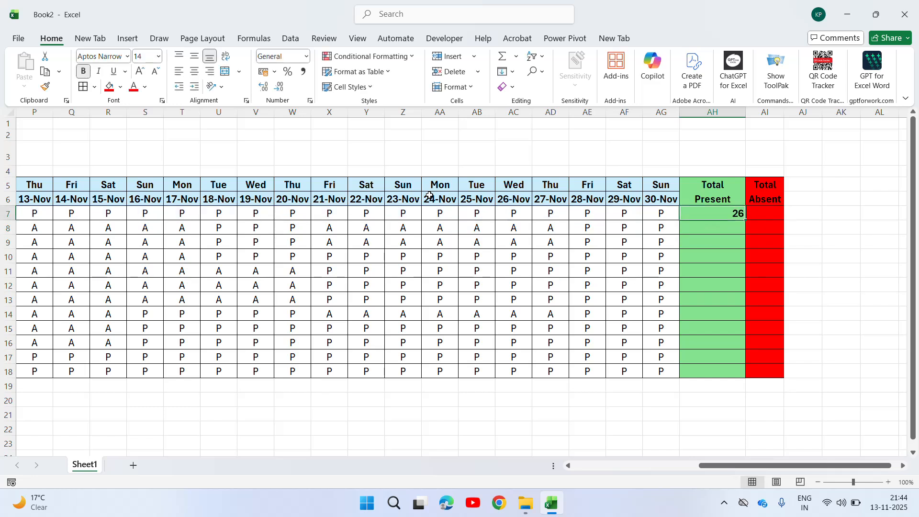
- Copy the Total Present formula from AH7 down to AH18 and centre the values in AH7:AH18
{"action": "key", "text": "Up"}
{"action": "key", "text": "ctrl+c"}
{"action": "key", "text": "shift+Down"}
{"action": "key", "text": "shift+Down"}
{"action": "key", "text": "shift+Down"}
{"action": "key", "text": "shift+Down"}
{"action": "key", "text": "shift+Down"}
{"action": "key", "text": "shift+Down"}
{"action": "key", "text": "shift+Down"}
{"action": "key", "text": "shift+Down"}
{"action": "key", "text": "shift+Down"}
{"action": "key", "text": "shift+Down"}
{"action": "key", "text": "shift+Down"}
{"action": "key", "text": "ctrl+v"}
{"action": "key", "text": "Escape"}
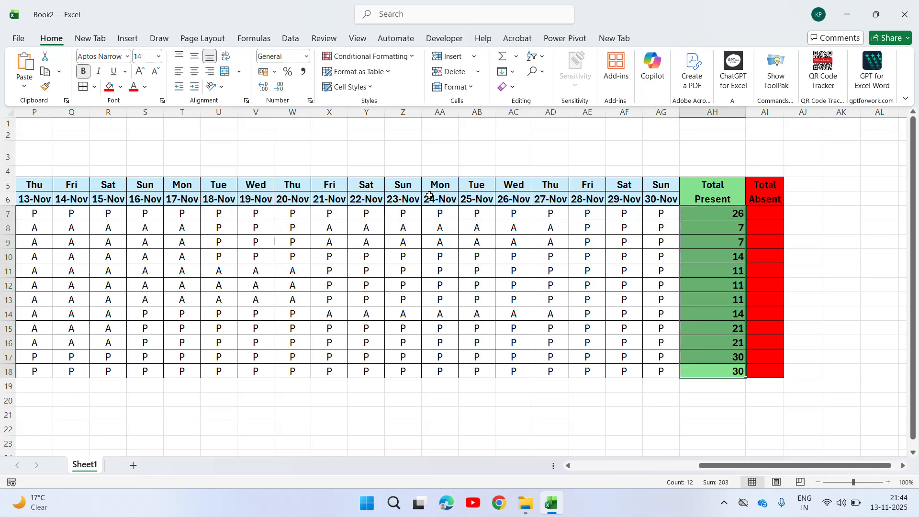
{"action": "left_click", "coordinate": [200, 71]}
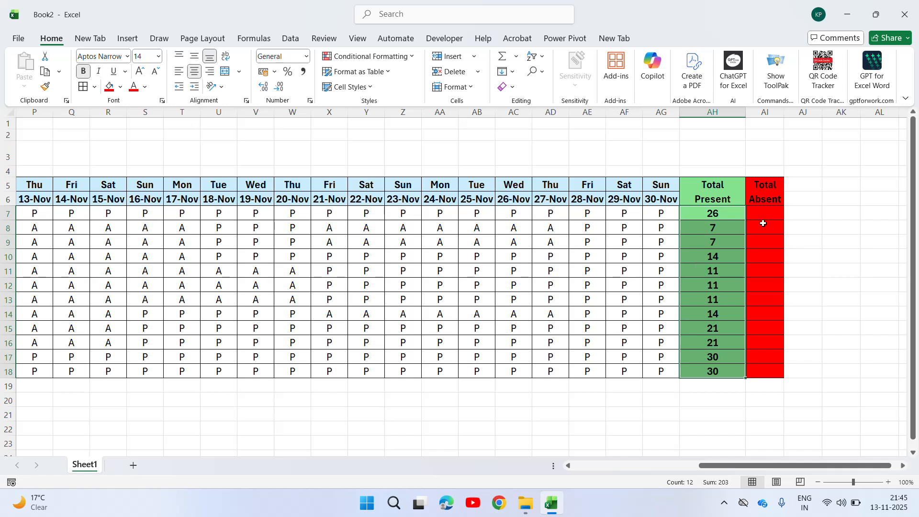
{"action": "key", "text": "Up"}
{"action": "key", "text": "Up"}
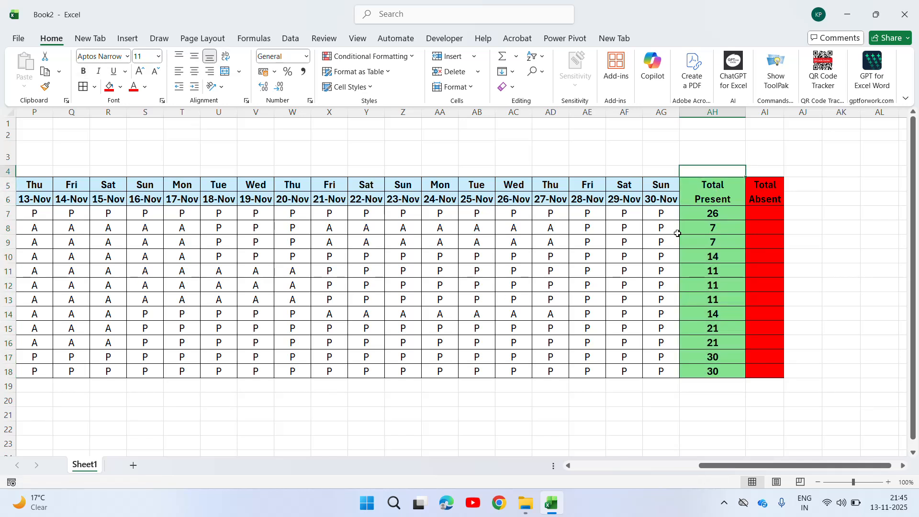
{"action": "key", "text": "Down"}
{"action": "key", "text": "Down"}
{"action": "key", "text": "Right"}
{"action": "type", "text": "=coun"}
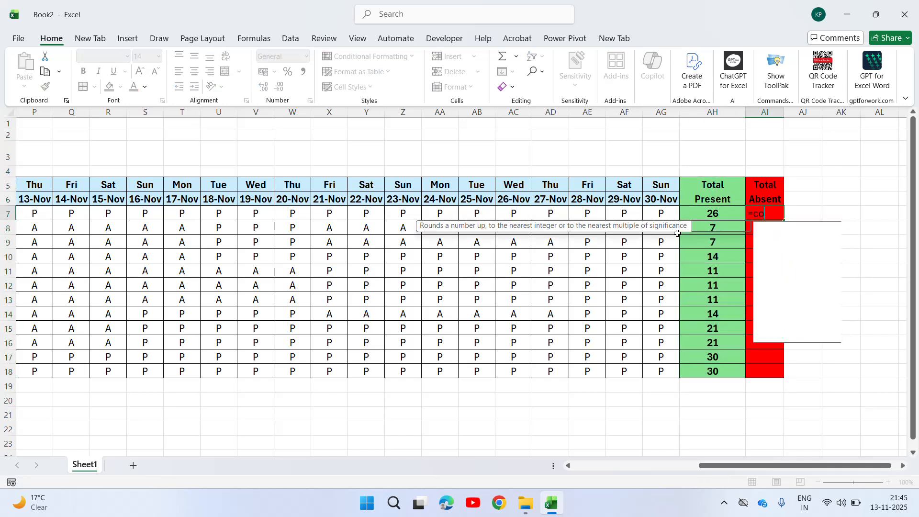
{"action": "key", "text": "Down"}
{"action": "key", "text": "Down"}
{"action": "key", "text": "Down"}
{"action": "key", "text": "Tab"}
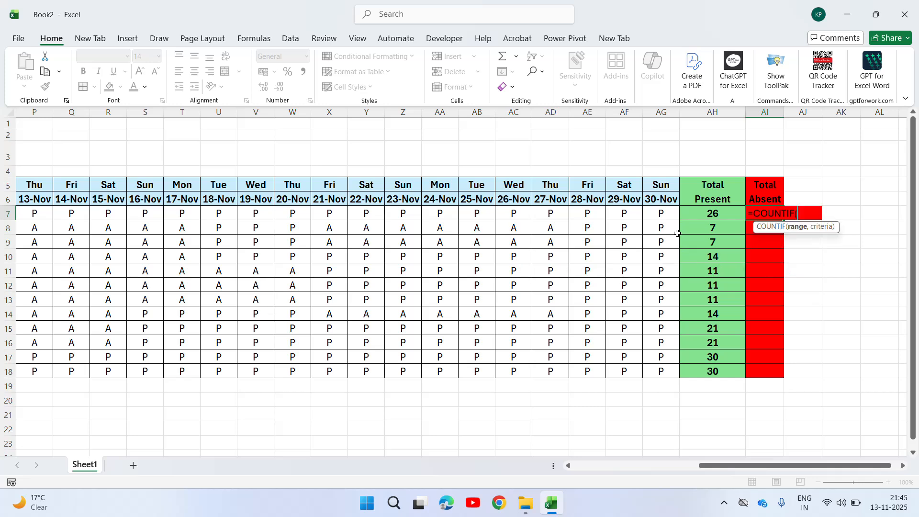
{"action": "key", "text": "Left"}
{"action": "key", "text": "Left"}
{"action": "key", "text": "Left"}
{"action": "key", "text": "Left"}
{"action": "key", "text": "Left"}
{"action": "key", "text": "Left"}
{"action": "key", "text": "Left"}
{"action": "key", "text": "Left"}
{"action": "key", "text": "Left"}
{"action": "key", "text": "Left"}
{"action": "key", "text": "Left"}
{"action": "key", "text": "Left"}
{"action": "key", "text": "Left"}
{"action": "key", "text": "Left"}
{"action": "key", "text": "Left"}
{"action": "key", "text": "Left"}
{"action": "key", "text": "Left"}
{"action": "key", "text": "Left"}
{"action": "key", "text": "Left"}
{"action": "key", "text": "Left"}
{"action": "key", "text": "Left"}
{"action": "key", "text": "Left"}
{"action": "key", "text": "Left"}
{"action": "key", "text": "Left"}
{"action": "key", "text": "Left"}
{"action": "key", "text": "Left"}
{"action": "key", "text": "Left"}
{"action": "key", "text": "Left"}
{"action": "key", "text": "Left"}
{"action": "key", "text": "Left"}
{"action": "key", "text": "Left"}
{"action": "key", "text": "Left"}
{"action": "key", "text": "Left"}
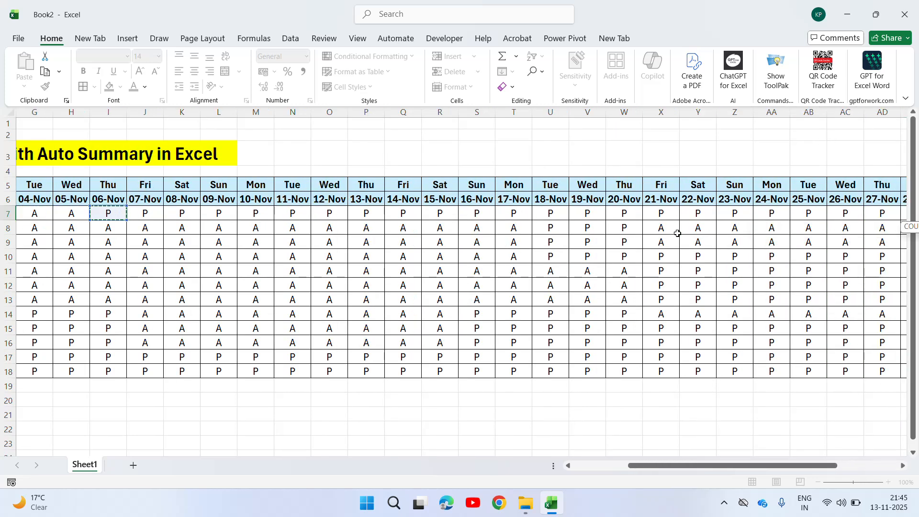
{"action": "key", "text": "Right"}
{"action": "key", "text": "Right"}
{"action": "key", "text": "shift+Right"}
{"action": "key", "text": "shift+Right"}
{"action": "key", "text": "shift+Right"}
{"action": "key", "text": "shift+Right"}
{"action": "key", "text": "shift+Right"}
{"action": "key", "text": "shift+Right"}
{"action": "key", "text": "shift+Right"}
{"action": "key", "text": "shift+Right"}
{"action": "key", "text": "shift+Right"}
{"action": "key", "text": "shift+Right"}
{"action": "key", "text": "shift+Right"}
{"action": "key", "text": "shift+Right"}
{"action": "key", "text": "shift+Right"}
{"action": "key", "text": "shift+Right"}
{"action": "key", "text": "shift+Right"}
{"action": "key", "text": "shift+Right"}
{"action": "key", "text": "shift+Right"}
{"action": "key", "text": "shift+Right"}
{"action": "key", "text": "shift+Right"}
{"action": "key", "text": "shift+Right"}
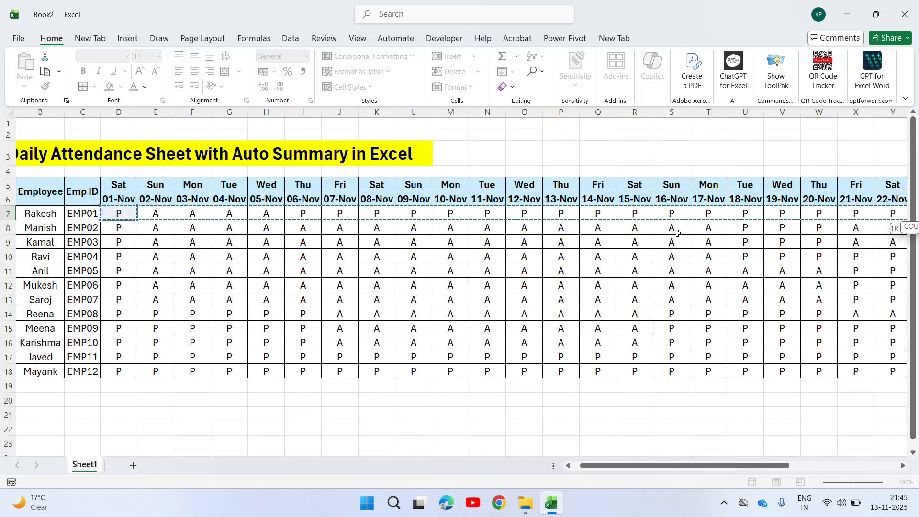
{"action": "key", "text": "shift+Right"}
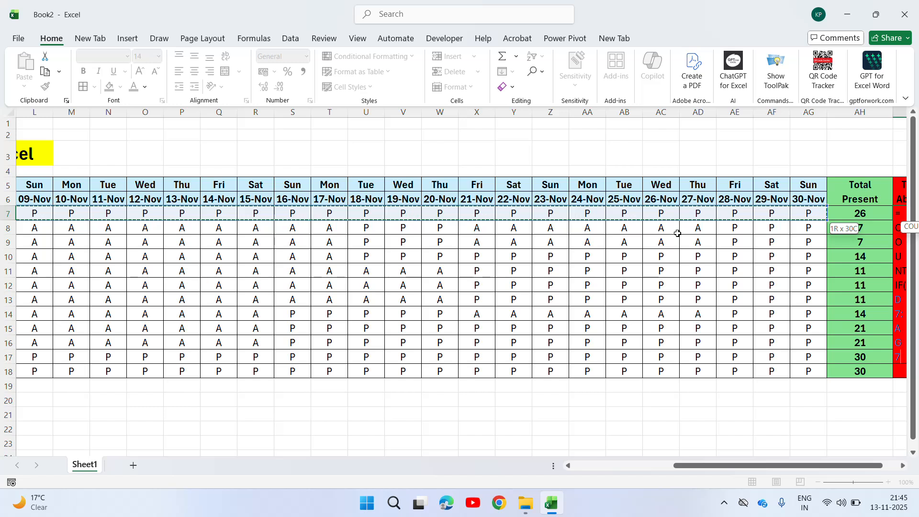
{"action": "type", "text": ",\"A"}
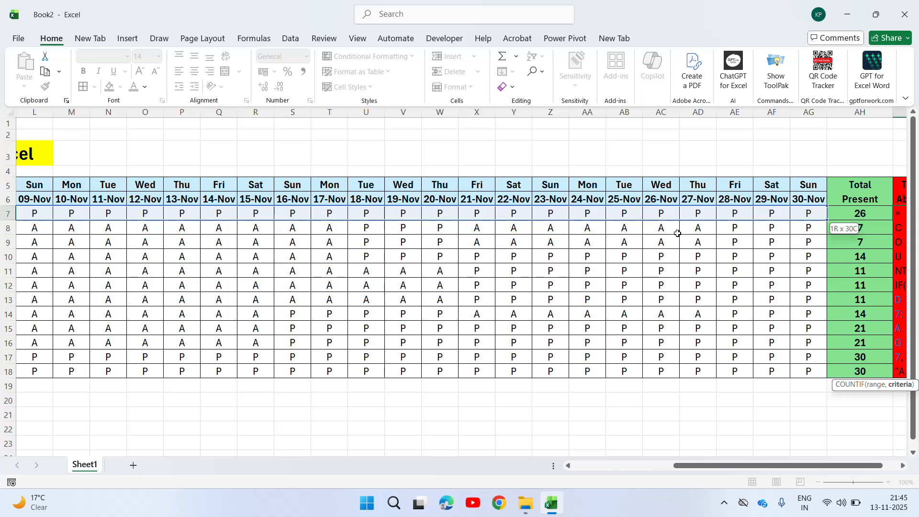
{"action": "key", "text": "Escape"}
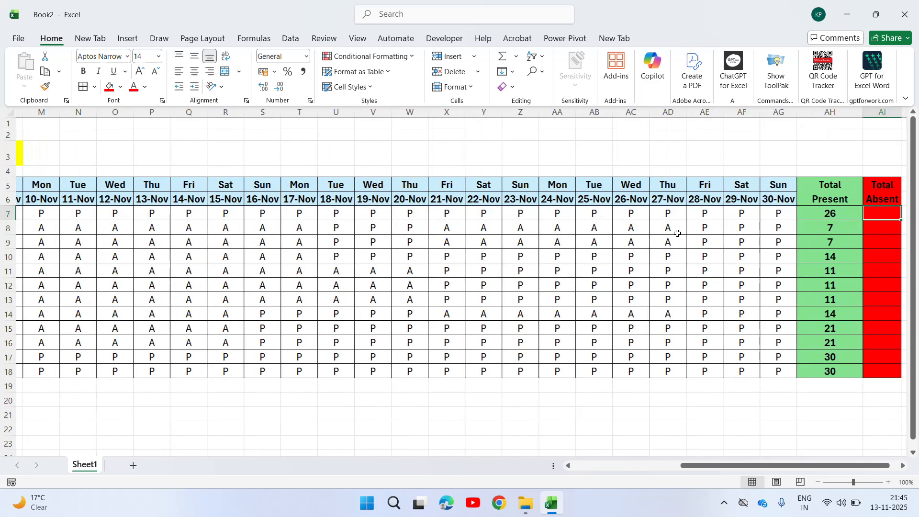
- Enter the formula =COUNTIF(D7:AG7,"A") in AI7 to count the first employee's absent days
{"action": "type", "text": "=coun"}
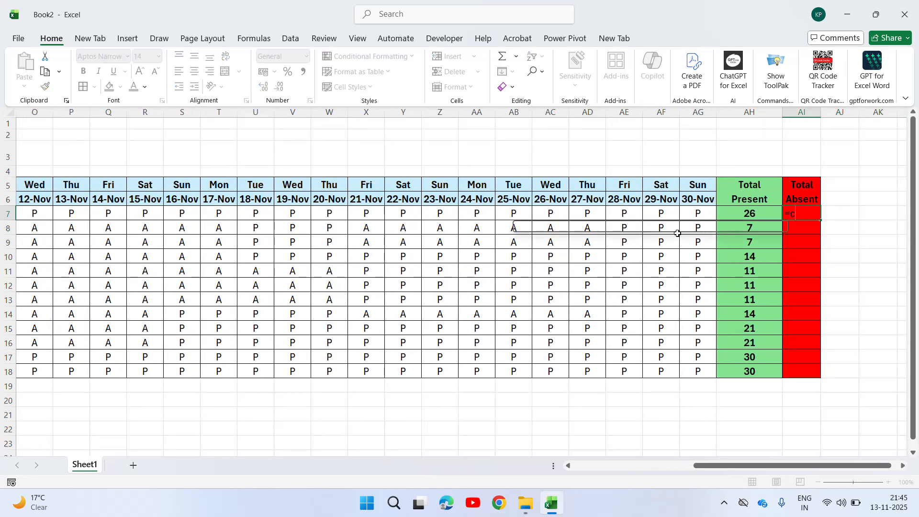
{"action": "key", "text": "Down"}
{"action": "key", "text": "Down"}
{"action": "key", "text": "Down"}
{"action": "key", "text": "Tab"}
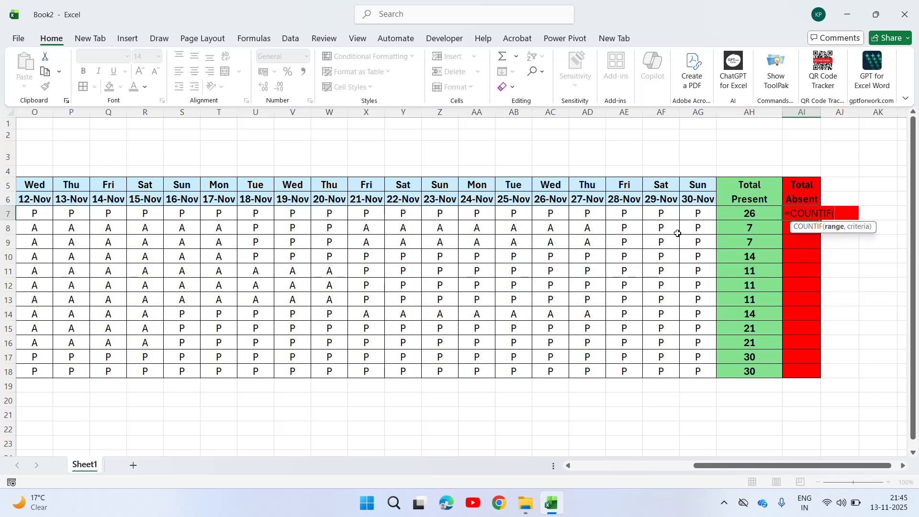
{"action": "key", "text": "Left"}
{"action": "key", "text": "Left"}
{"action": "key", "text": "Left"}
{"action": "key", "text": "Left"}
{"action": "key", "text": "Left"}
{"action": "key", "text": "Left"}
{"action": "key", "text": "Left"}
{"action": "key", "text": "Left"}
{"action": "key", "text": "Left"}
{"action": "key", "text": "Left"}
{"action": "key", "text": "Left"}
{"action": "key", "text": "Left"}
{"action": "key", "text": "Left"}
{"action": "key", "text": "Left"}
{"action": "key", "text": "Left"}
{"action": "key", "text": "Left"}
{"action": "key", "text": "Left"}
{"action": "key", "text": "Left"}
{"action": "key", "text": "Left"}
{"action": "key", "text": "Left"}
{"action": "key", "text": "Left"}
{"action": "key", "text": "Left"}
{"action": "key", "text": "Left"}
{"action": "key", "text": "Left"}
{"action": "key", "text": "Left"}
{"action": "key", "text": "Left"}
{"action": "key", "text": "Left"}
{"action": "key", "text": "Left"}
{"action": "key", "text": "Left"}
{"action": "key", "text": "Left"}
{"action": "key", "text": "Left"}
{"action": "key", "text": "Left"}
{"action": "key", "text": "Left"}
{"action": "key", "text": "Left"}
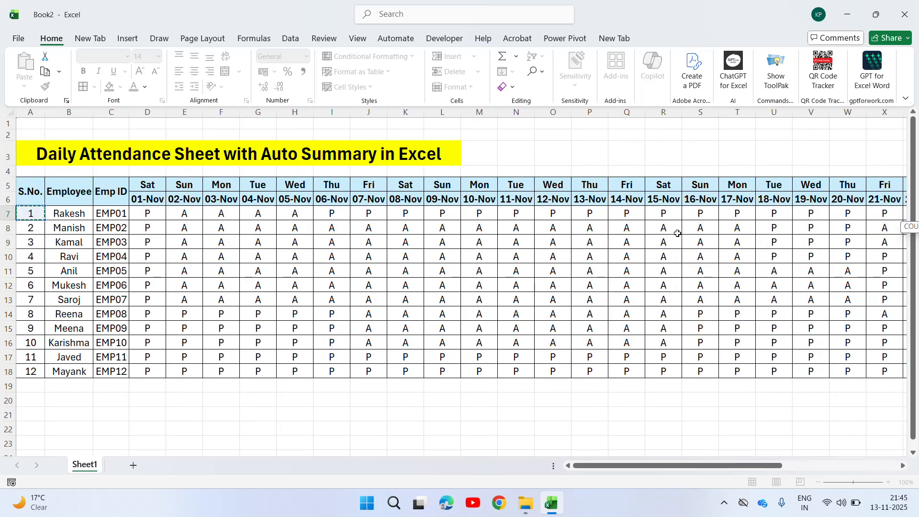
{"action": "key", "text": "Right"}
{"action": "key", "text": "Right"}
{"action": "key", "text": "Right"}
{"action": "key", "text": "shift+Right"}
{"action": "key", "text": "shift+Right"}
{"action": "key", "text": "shift+Right"}
{"action": "key", "text": "shift+Right"}
{"action": "key", "text": "shift+Right"}
{"action": "key", "text": "shift+Right"}
{"action": "key", "text": "shift+Right"}
{"action": "key", "text": "shift+Right"}
{"action": "key", "text": "shift+Right"}
{"action": "key", "text": "shift+Right"}
{"action": "key", "text": "shift+Right"}
{"action": "key", "text": "shift+Right"}
{"action": "key", "text": "shift+Right"}
{"action": "key", "text": "shift+Right"}
{"action": "key", "text": "shift+Right"}
{"action": "key", "text": "shift+Right"}
{"action": "key", "text": "shift+Right"}
{"action": "key", "text": "shift+Right"}
{"action": "key", "text": "shift+Right"}
{"action": "key", "text": "shift+Right"}
{"action": "key", "text": "shift+Right"}
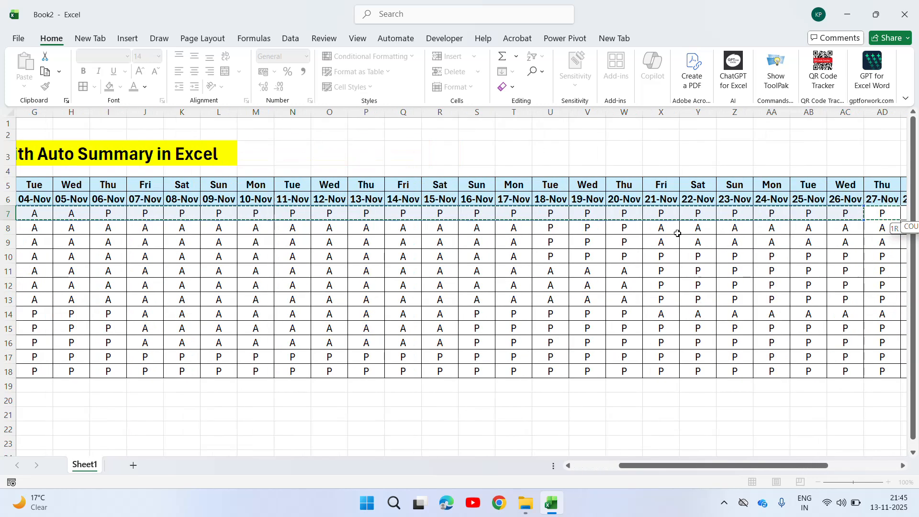
{"action": "key", "text": "shift+Left"}
{"action": "key", "text": "shift+Left"}
{"action": "key", "text": "shift+Left"}
{"action": "key", "text": "shift+Left"}
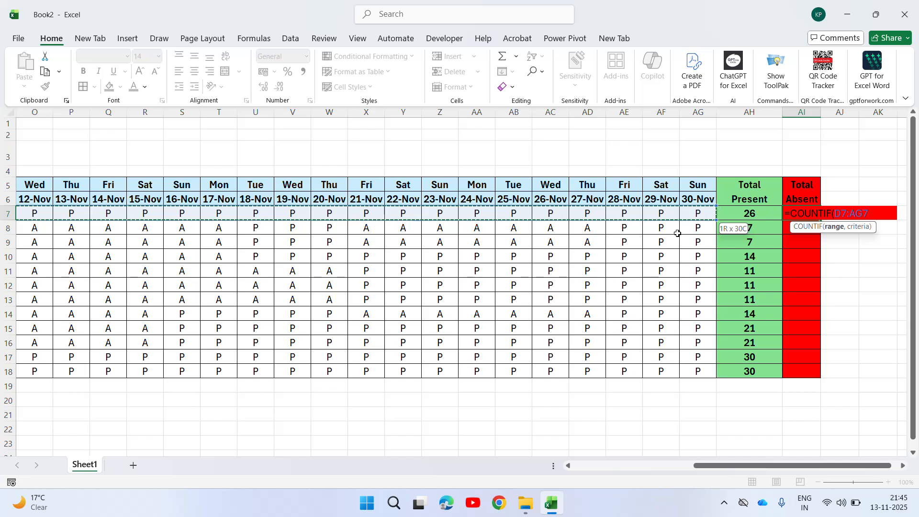
{"action": "type", "text": ",\"A"}
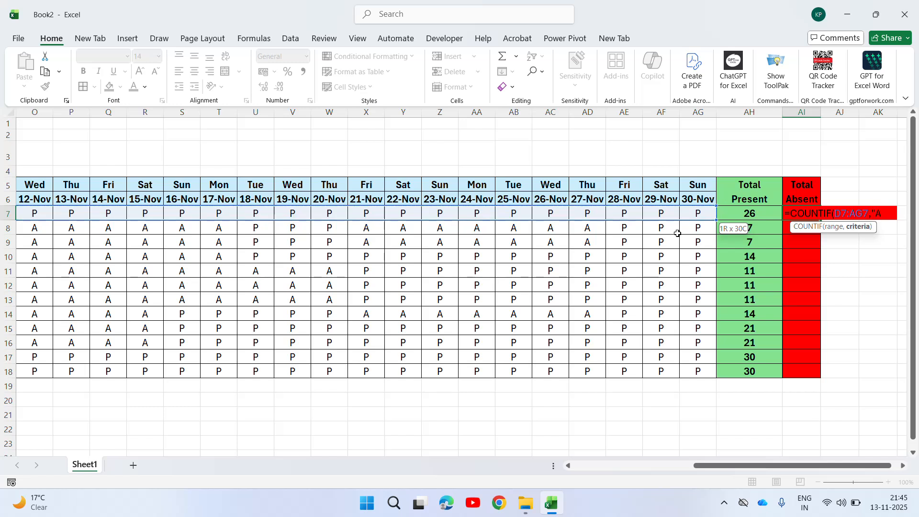
{"action": "key", "text": "ctrl+Return"}
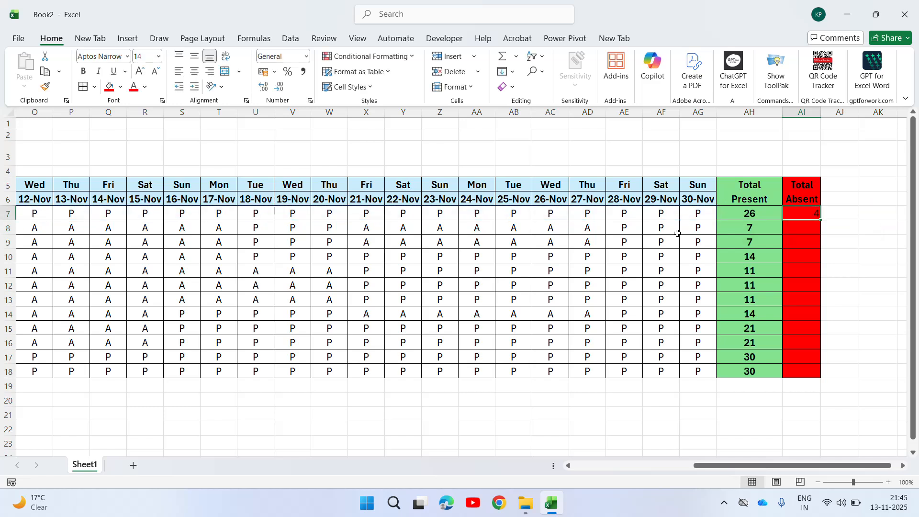
- Copy the Total Absent formula from AI7 down to AI18 and centre the values in AI7:AI18
{"action": "key", "text": "Left"}
{"action": "key", "text": "ctrl+Down"}
{"action": "key", "text": "Right"}
{"action": "key", "text": "ctrl+shift+Up"}
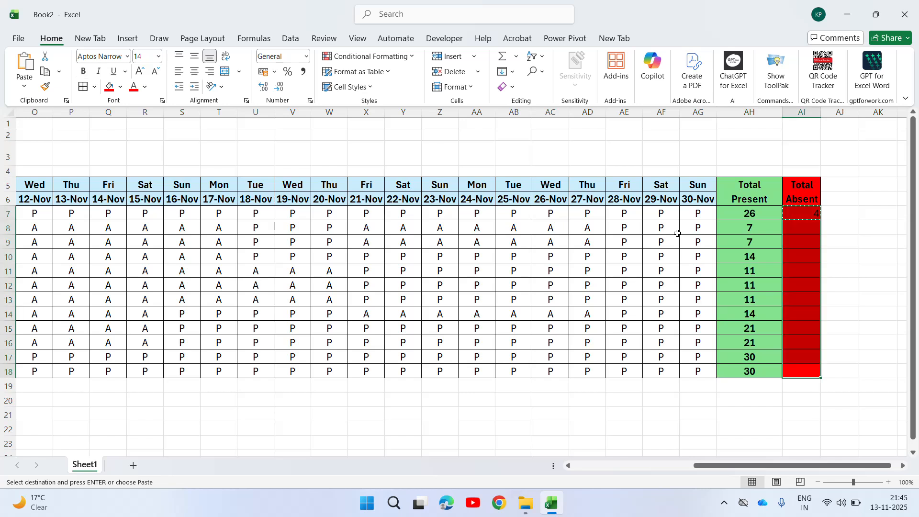
{"action": "key", "text": "ctrl+v"}
{"action": "key", "text": "Escape"}
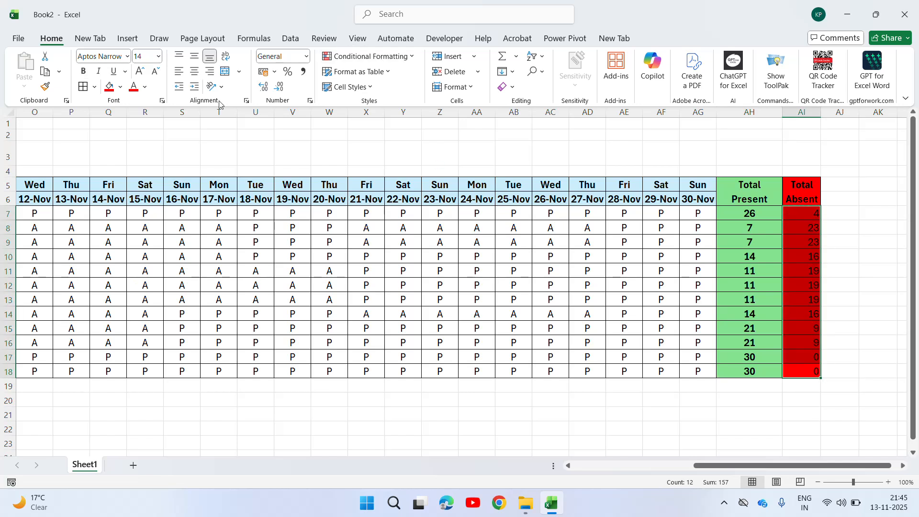
- Make the Total Present and Total Absent values in AH7:AI18 bold
{"action": "key", "text": "Return"}
{"action": "key", "text": "Left"}
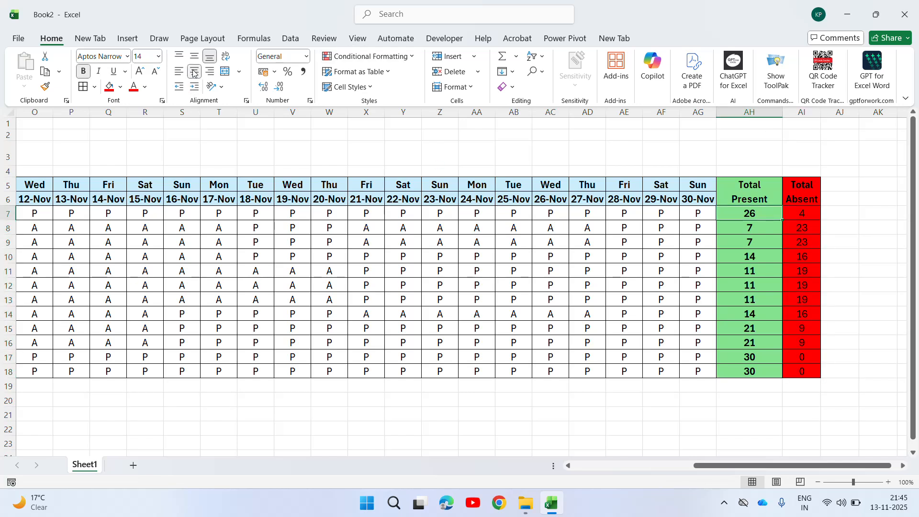
{"action": "key", "text": "ctrl+shift+Down"}
{"action": "key", "text": "shift+Right"}
{"action": "key", "text": "ctrl+b"}
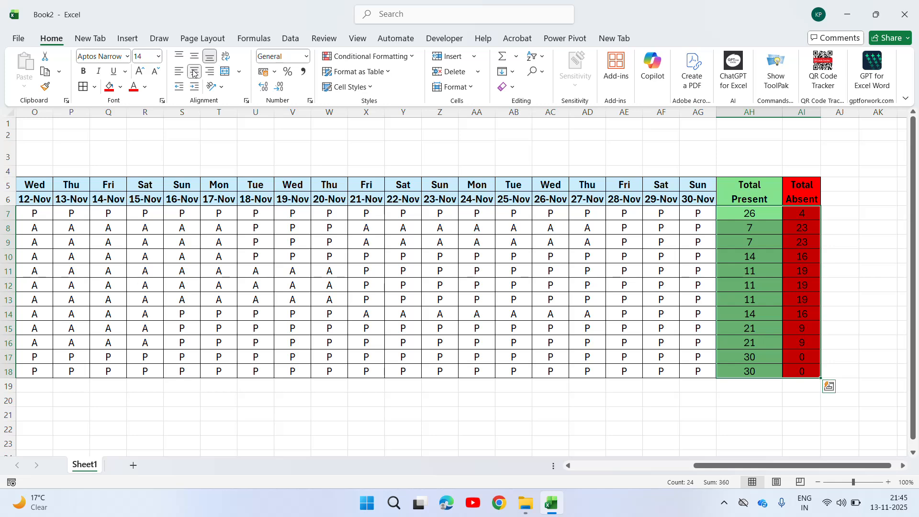
{"action": "key", "text": "ctrl+b"}
{"action": "left_click", "coordinate": [527, 233]}
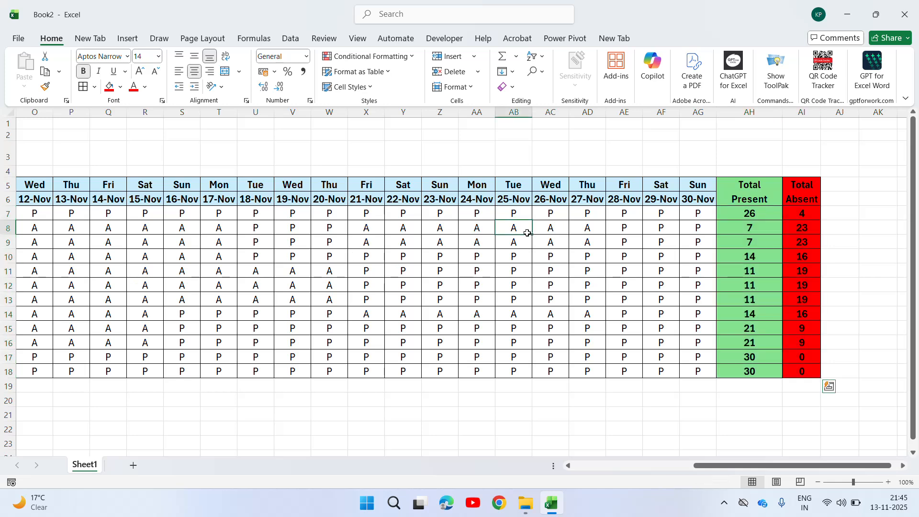
- Review the table headings from S.No. through Employee and Emp ID to the first date column
{"action": "key", "text": "Home"}
{"action": "key", "text": "Up"}
{"action": "key", "text": "Up"}
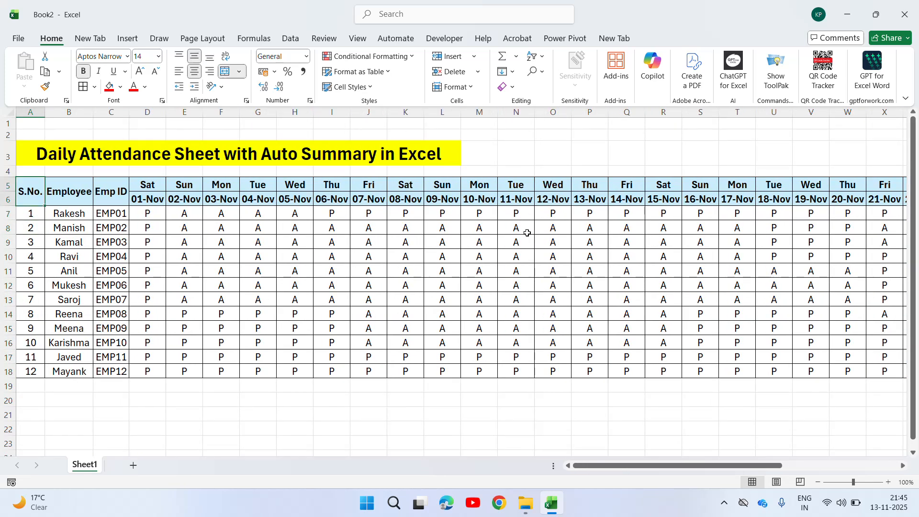
{"action": "key", "text": "Right"}
{"action": "key", "text": "Left"}
{"action": "key", "text": "Right"}
{"action": "key", "text": "Right"}
{"action": "key", "text": "Left"}
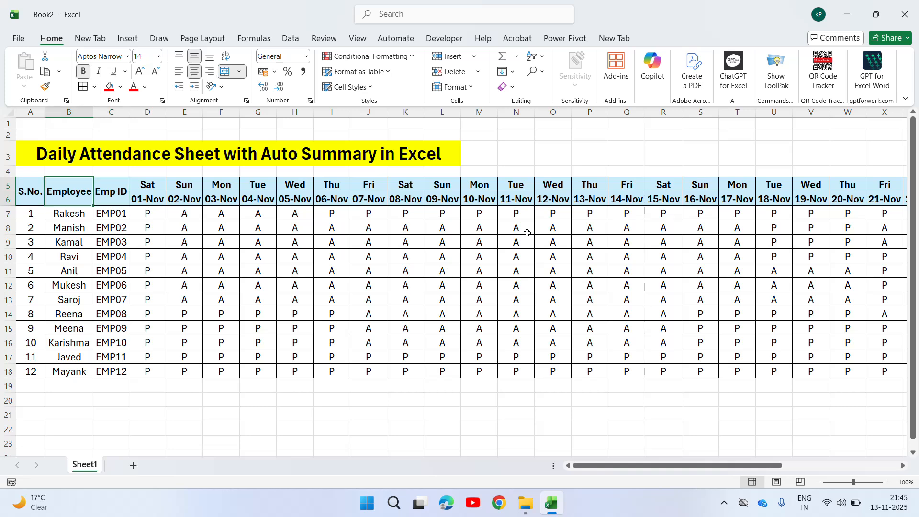
{"action": "key", "text": "Right"}
{"action": "key", "text": "Right"}
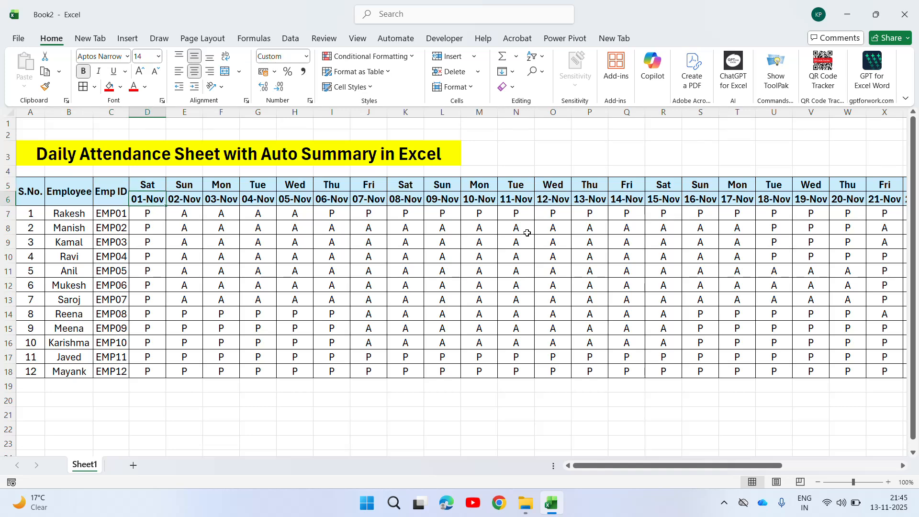
- Review the date headings in row 6 from 01-Nov to 30-Nov, past the two total columns and back
{"action": "key", "text": "Right"}
{"action": "key", "text": "Right"}
{"action": "key", "text": "Right"}
{"action": "key", "text": "Right"}
{"action": "key", "text": "Right"}
{"action": "key", "text": "Right"}
{"action": "key", "text": "Right"}
{"action": "key", "text": "Right"}
{"action": "key", "text": "Right"}
{"action": "key", "text": "Right"}
{"action": "key", "text": "Right"}
{"action": "key", "text": "Right"}
{"action": "key", "text": "Right"}
{"action": "key", "text": "Right"}
{"action": "key", "text": "Right"}
{"action": "key", "text": "Right"}
{"action": "key", "text": "Right"}
{"action": "key", "text": "Right"}
{"action": "key", "text": "Right"}
{"action": "key", "text": "Right"}
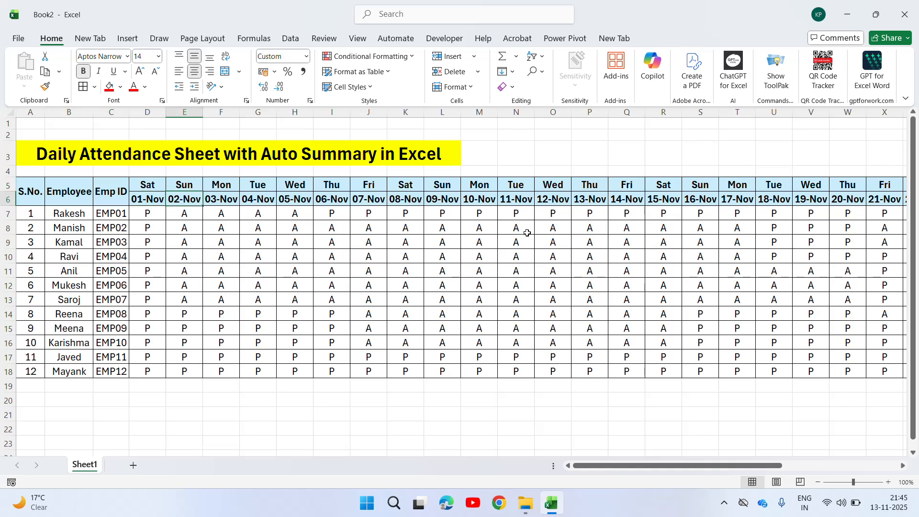
{"action": "key", "text": "Left"}
{"action": "key", "text": "Left"}
{"action": "key", "text": "Left"}
{"action": "key", "text": "Left"}
{"action": "key", "text": "Left"}
{"action": "key", "text": "Left"}
{"action": "key", "text": "Left"}
{"action": "key", "text": "Left"}
{"action": "key", "text": "Left"}
{"action": "key", "text": "Left"}
{"action": "key", "text": "Left"}
{"action": "key", "text": "Left"}
{"action": "key", "text": "Left"}
{"action": "key", "text": "Left"}
{"action": "key", "text": "Left"}
{"action": "key", "text": "Left"}
{"action": "key", "text": "Left"}
{"action": "key", "text": "Left"}
{"action": "key", "text": "Left"}
{"action": "key", "text": "Left"}
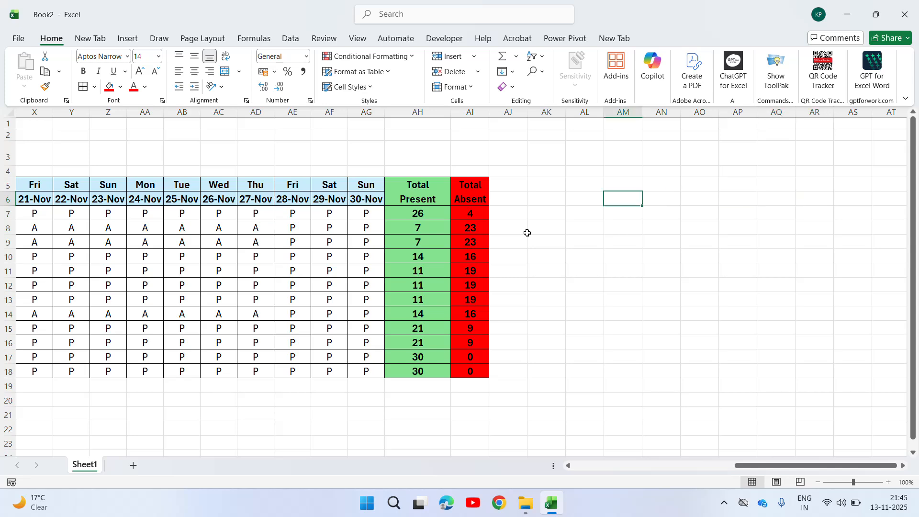
{"action": "key", "text": "Right"}
{"action": "key", "text": "Right"}
{"action": "key", "text": "Right"}
{"action": "key", "text": "Right"}
{"action": "key", "text": "Right"}
{"action": "key", "text": "Right"}
{"action": "key", "text": "Right"}
{"action": "key", "text": "Right"}
{"action": "key", "text": "Right"}
{"action": "key", "text": "Right"}
{"action": "key", "text": "Right"}
{"action": "key", "text": "Right"}
{"action": "key", "text": "Right"}
{"action": "key", "text": "Right"}
{"action": "key", "text": "Right"}
{"action": "key", "text": "Right"}
{"action": "key", "text": "Right"}
{"action": "key", "text": "Right"}
{"action": "key", "text": "Right"}
{"action": "key", "text": "Right"}
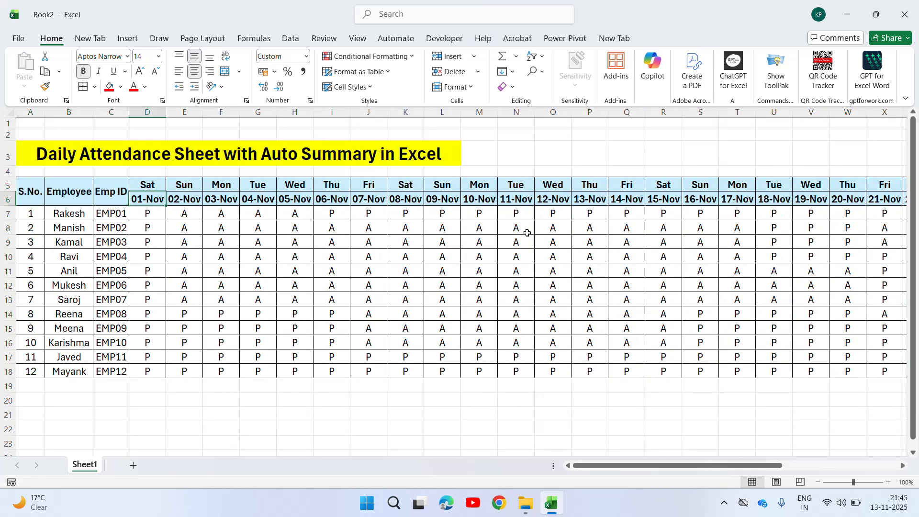
- Review the weekday headings in row 5 above the dates
{"action": "key", "text": "Right"}
{"action": "key", "text": "Right"}
{"action": "key", "text": "Right"}
{"action": "key", "text": "Right"}
{"action": "key", "text": "Right"}
{"action": "key", "text": "Right"}
{"action": "key", "text": "Right"}
{"action": "key", "text": "Right"}
{"action": "key", "text": "Right"}
{"action": "key", "text": "Right"}
{"action": "key", "text": "Right"}
{"action": "key", "text": "Right"}
{"action": "key", "text": "Right"}
{"action": "key", "text": "Right"}
{"action": "key", "text": "Right"}
{"action": "key", "text": "Right"}
{"action": "key", "text": "Right"}
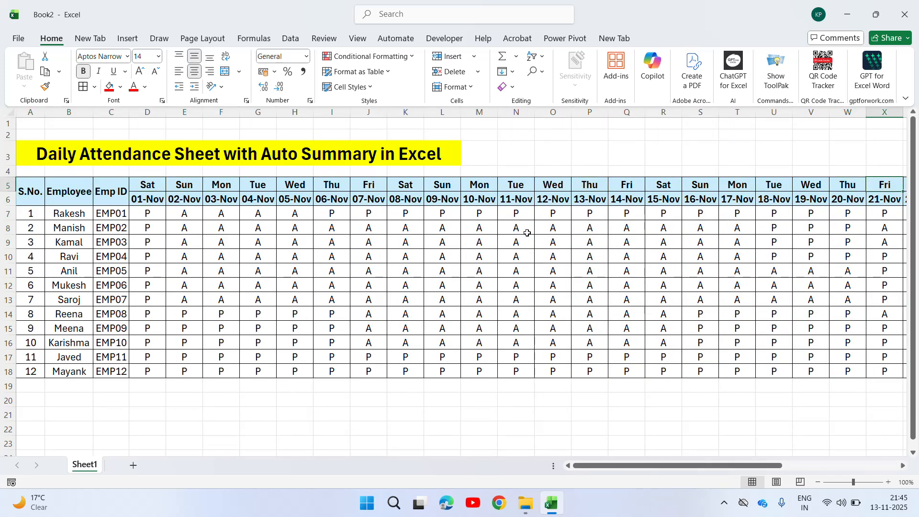
- Review the first employee's Total Present and Total Absent in row 7, along with the daily P and A entries
{"action": "key", "text": "Down"}
{"action": "key", "text": "Down"}
{"action": "key", "text": "Left"}
{"action": "key", "text": "Left"}
{"action": "key", "text": "Left"}
{"action": "key", "text": "Left"}
{"action": "key", "text": "Left"}
{"action": "key", "text": "Left"}
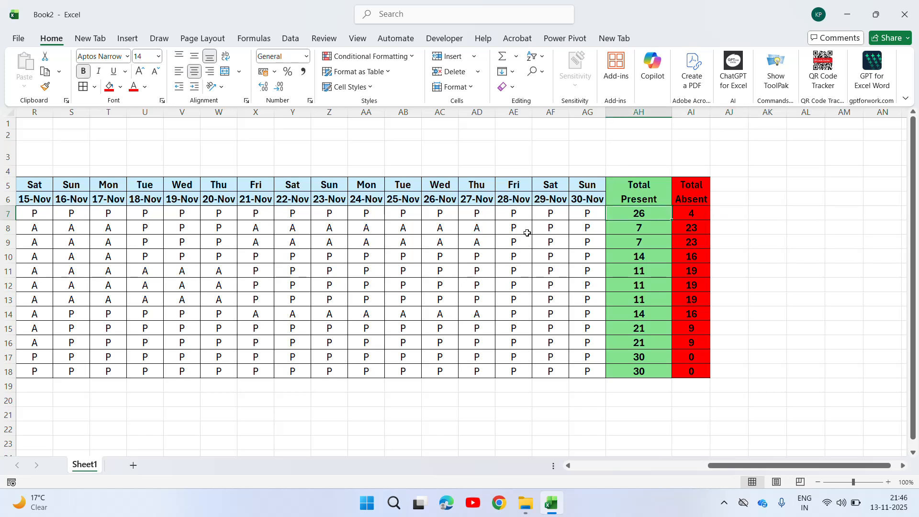
{"action": "key", "text": "Right"}
{"action": "key", "text": "Right"}
{"action": "key", "text": "Left"}
{"action": "key", "text": "Left"}
{"action": "key", "text": "Left"}
{"action": "key", "text": "Left"}
{"action": "key", "text": "Left"}
{"action": "key", "text": "Left"}
{"action": "key", "text": "Left"}
{"action": "key", "text": "Left"}
{"action": "key", "text": "Left"}
{"action": "key", "text": "Left"}
{"action": "key", "text": "Left"}
{"action": "key", "text": "Left"}
{"action": "key", "text": "Left"}
{"action": "key", "text": "Left"}
{"action": "key", "text": "Left"}
{"action": "key", "text": "Left"}
{"action": "key", "text": "Left"}
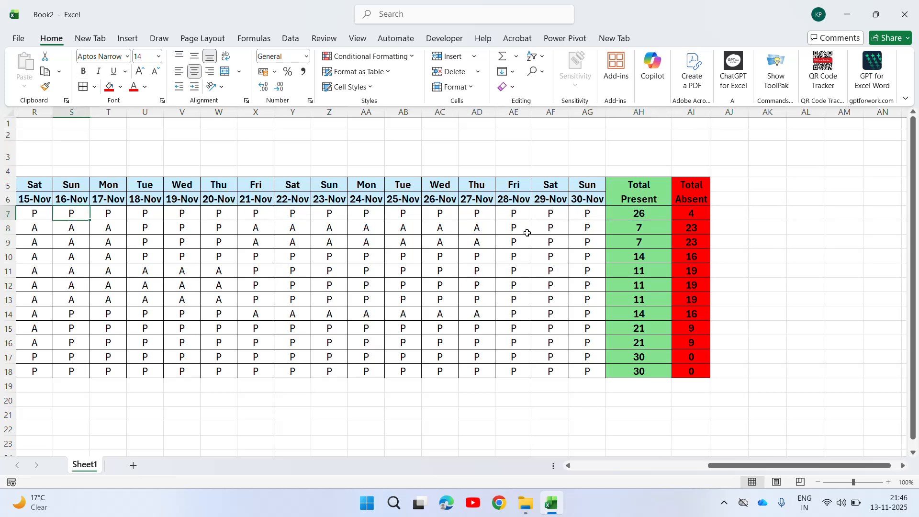
{"action": "key", "text": "Left"}
{"action": "key", "text": "Left"}
{"action": "key", "text": "Left"}
{"action": "key", "text": "Left"}
{"action": "key", "text": "Left"}
{"action": "key", "text": "Left"}
{"action": "key", "text": "Left"}
{"action": "key", "text": "Left"}
{"action": "key", "text": "Left"}
{"action": "key", "text": "Left"}
{"action": "key", "text": "Left"}
{"action": "key", "text": "Left"}
{"action": "key", "text": "Left"}
{"action": "key", "text": "Left"}
{"action": "key", "text": "Left"}
{"action": "key", "text": "Left"}
{"action": "key", "text": "Left"}
{"action": "key", "text": "Left"}
- Add a Text That Contains conditional formatting rule to D7:AG18 that gives cells containing P a custom green fill
{"action": "key", "text": "Right"}
{"action": "key", "text": "Right"}
{"action": "key", "text": "Right"}
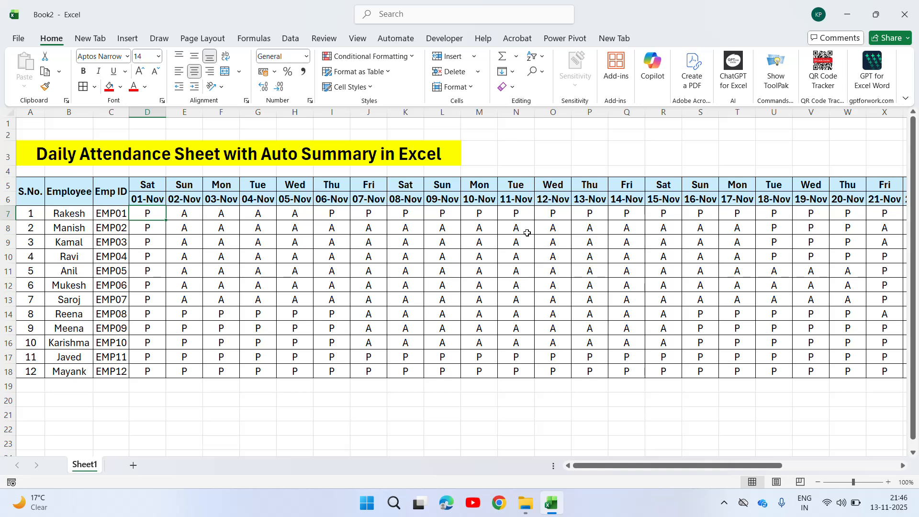
{"action": "key", "text": "ctrl+shift+Down"}
{"action": "key", "text": "ctrl+shift+Right"}
{"action": "key", "text": "shift+Left"}
{"action": "key", "text": "shift+Left"}
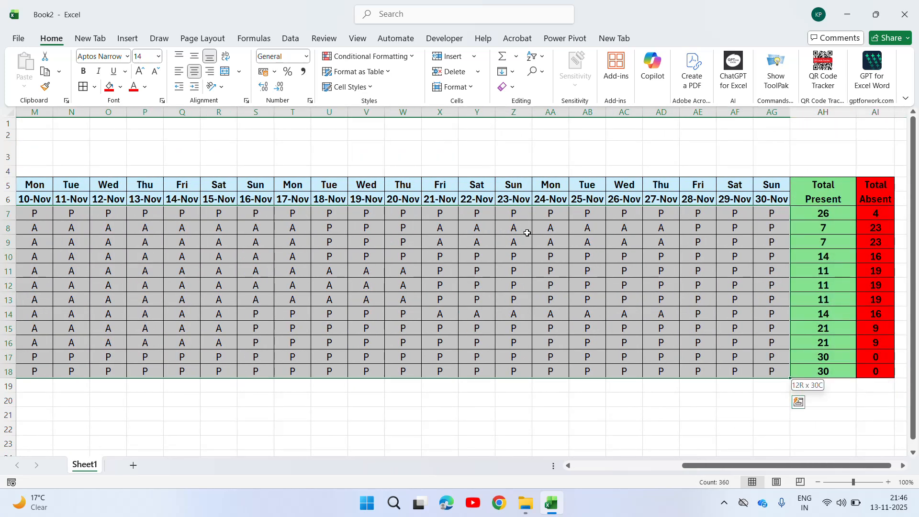
{"action": "left_click", "coordinate": [413, 57]}
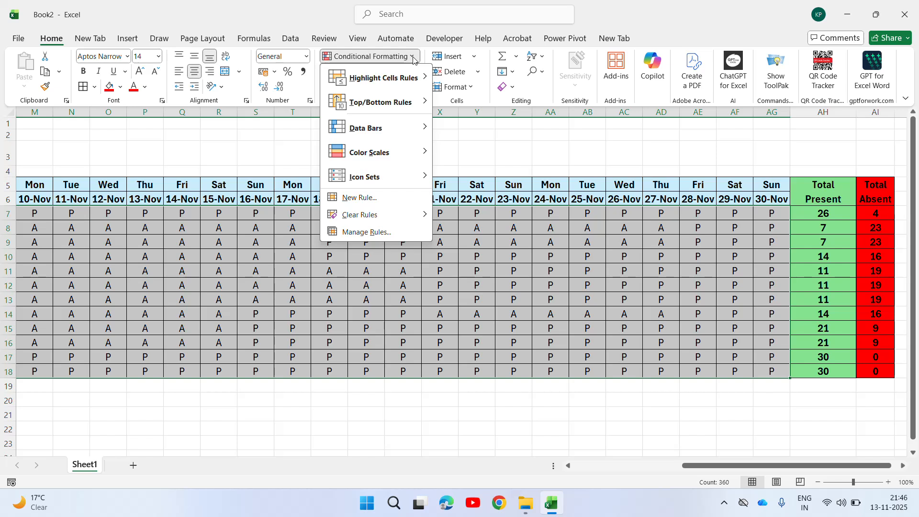
{"action": "mouse_move", "coordinate": [411, 82]}
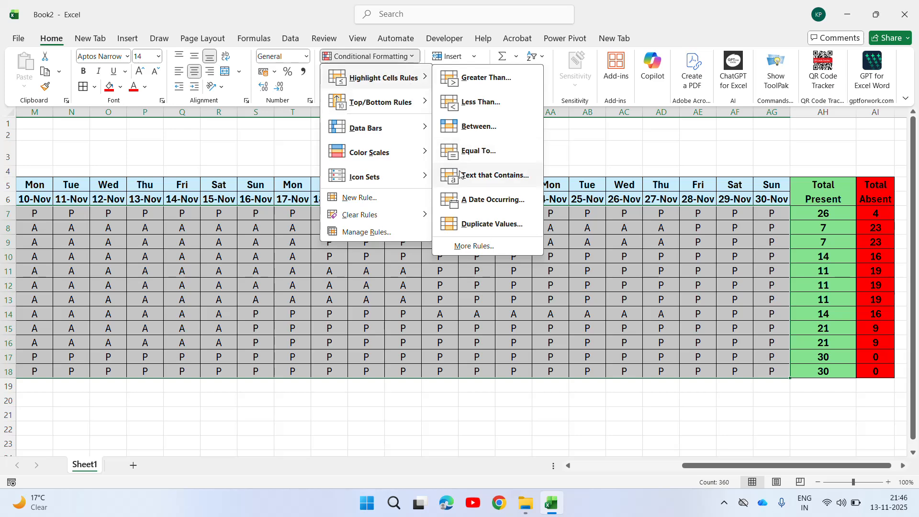
{"action": "left_click", "coordinate": [476, 178]}
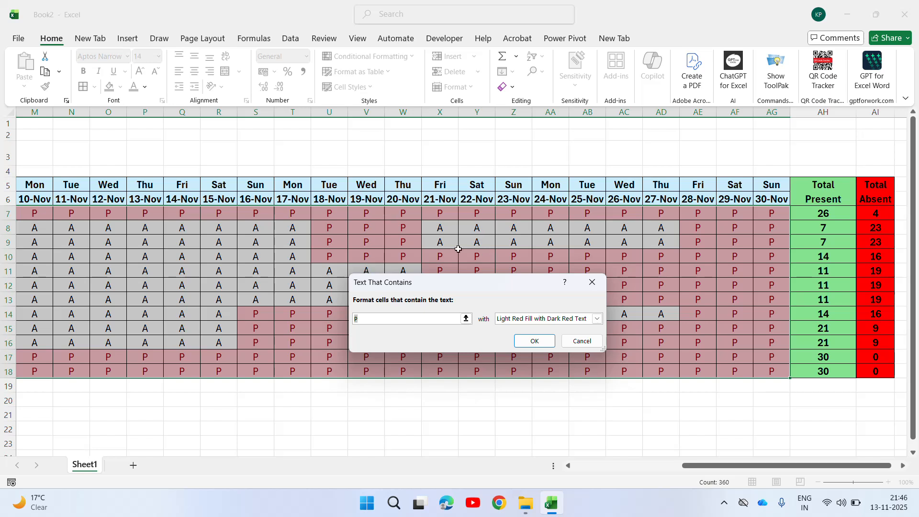
{"action": "left_click", "coordinate": [596, 319]}
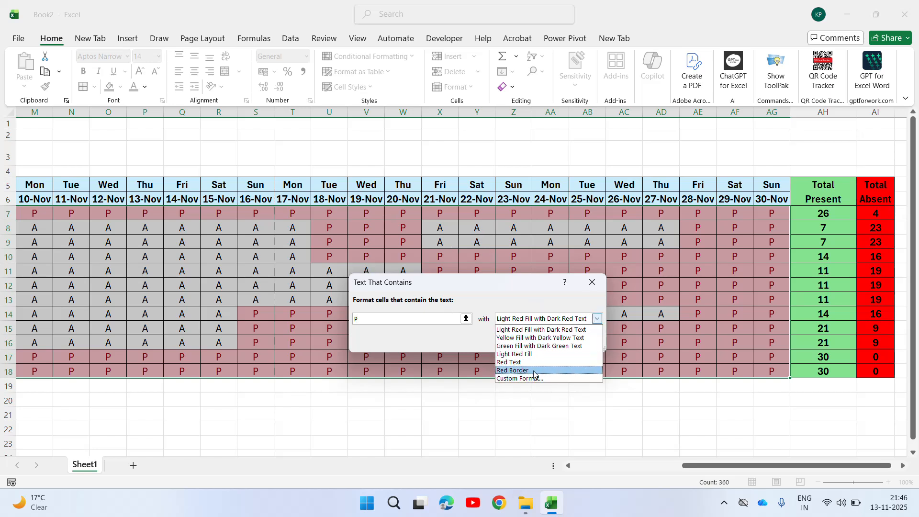
{"action": "left_click", "coordinate": [525, 389]}
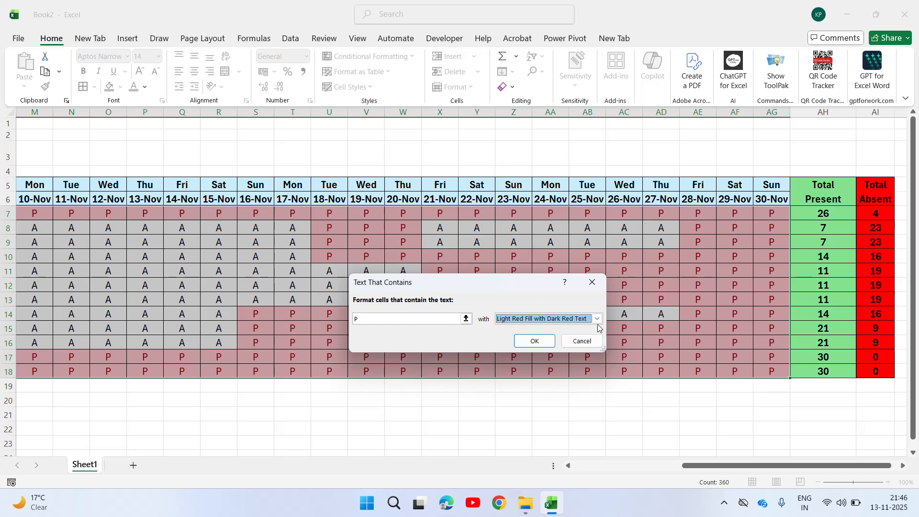
{"action": "left_click", "coordinate": [596, 319]}
{"action": "left_click", "coordinate": [520, 378]}
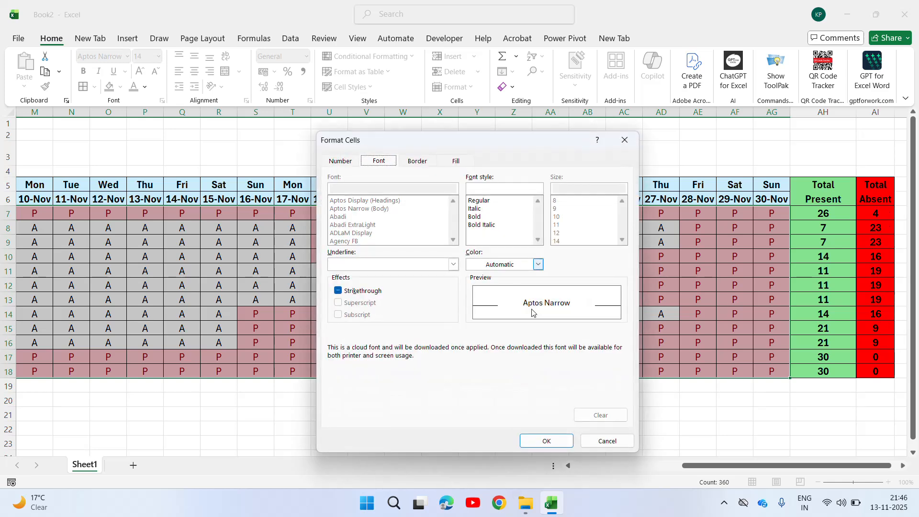
{"action": "left_click", "coordinate": [456, 161]}
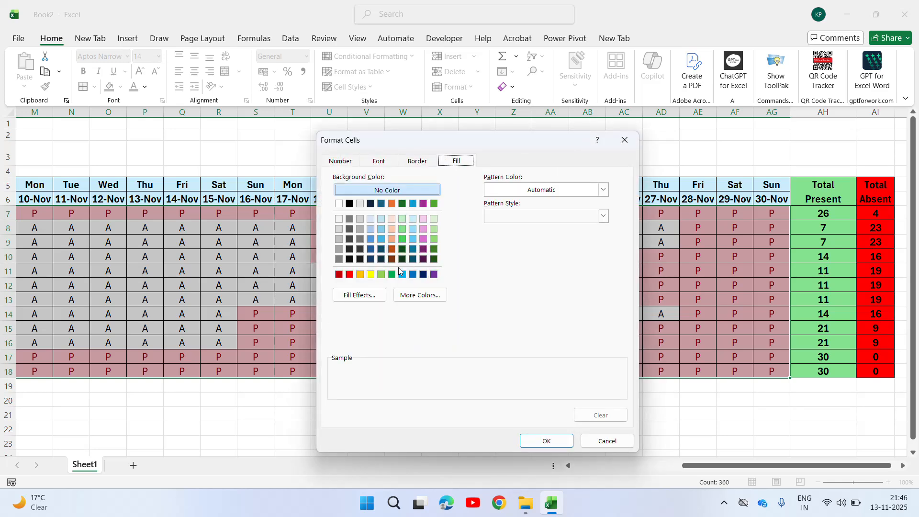
{"action": "left_click", "coordinate": [391, 274]}
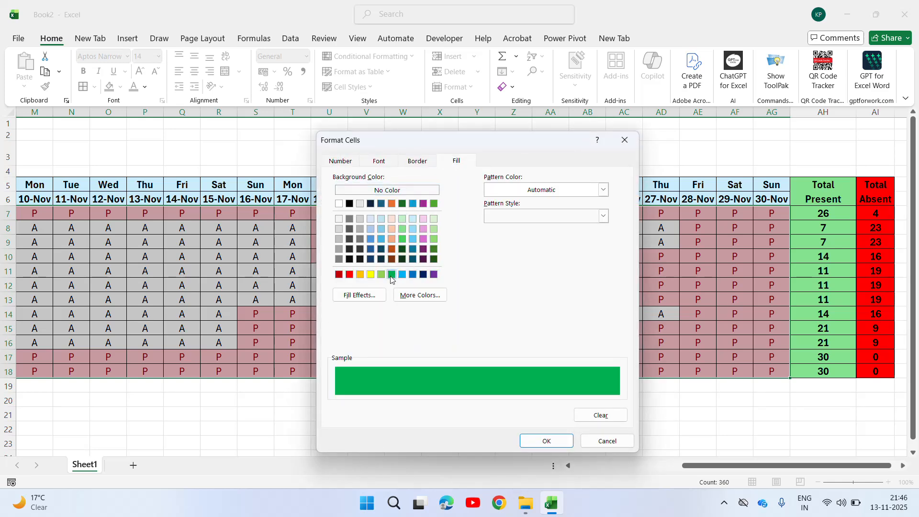
{"action": "left_click", "coordinate": [546, 441]}
{"action": "left_click", "coordinate": [534, 340]}
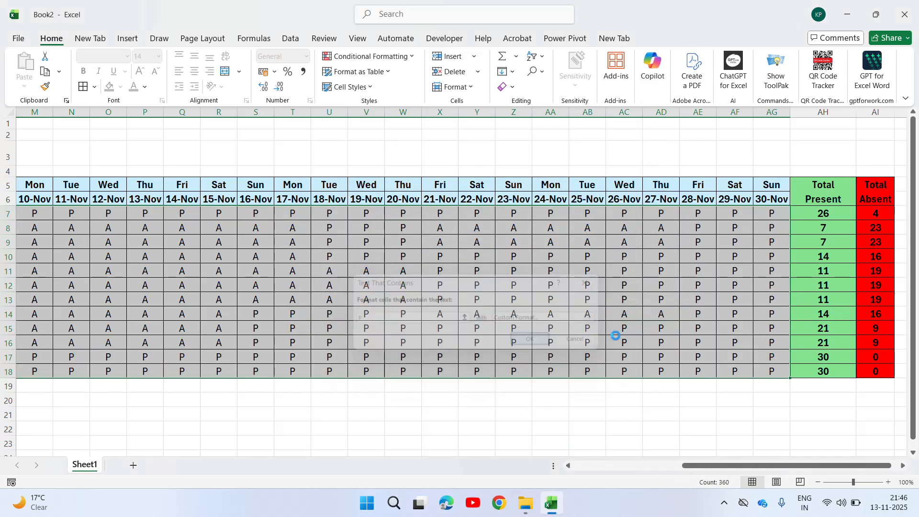
- Apply another Text That Contains rule for P with a custom green fill to the same attendance cells, then deselect the range
{"action": "left_click", "coordinate": [410, 57]}
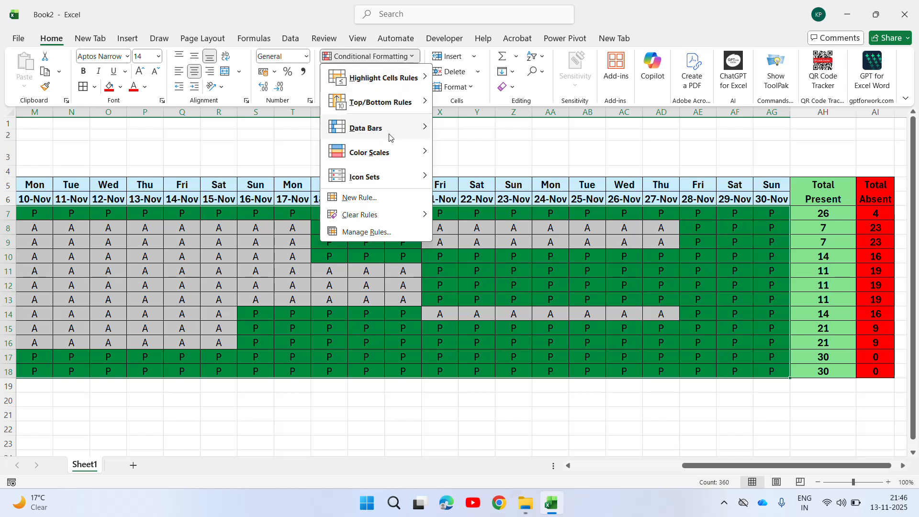
{"action": "mouse_move", "coordinate": [420, 87]}
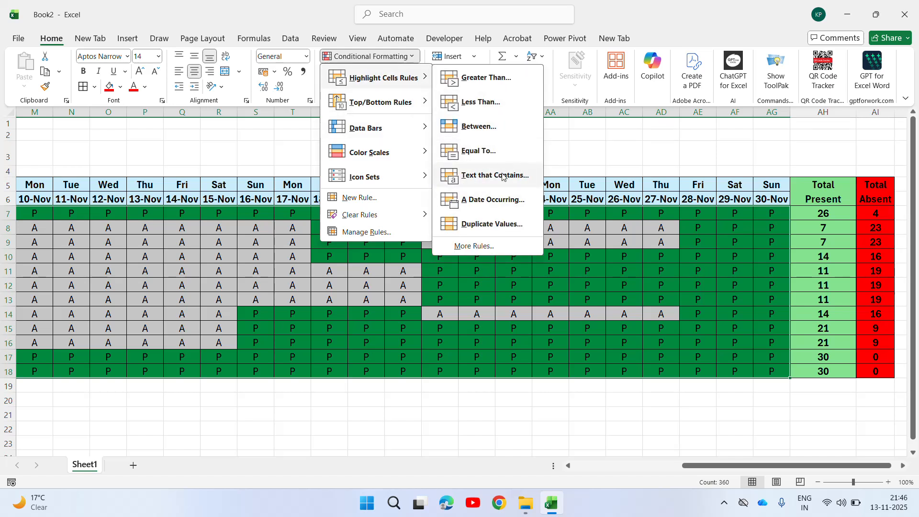
{"action": "left_click", "coordinate": [480, 176]}
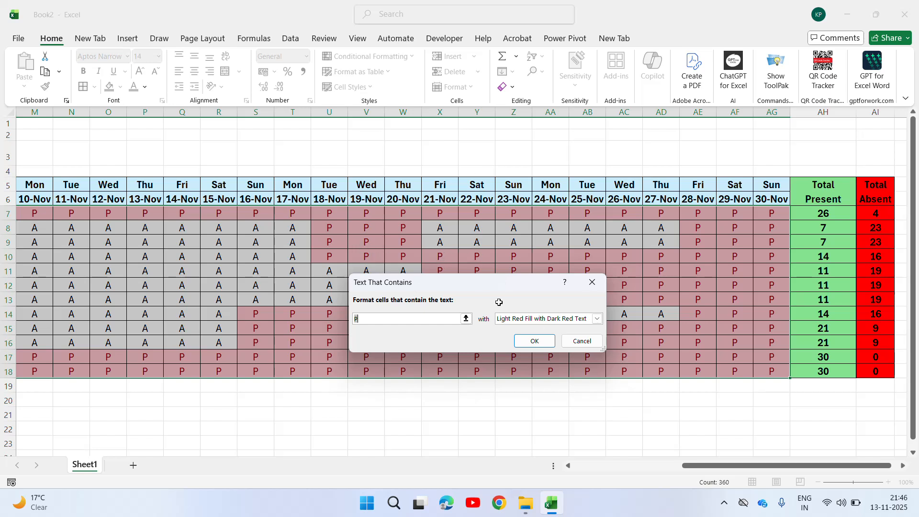
{"action": "left_click", "coordinate": [596, 319]}
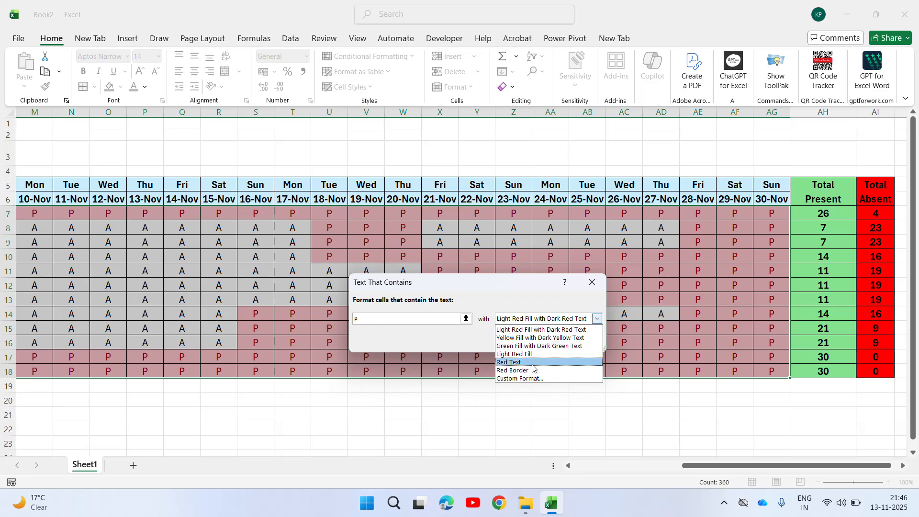
{"action": "left_click", "coordinate": [527, 379]}
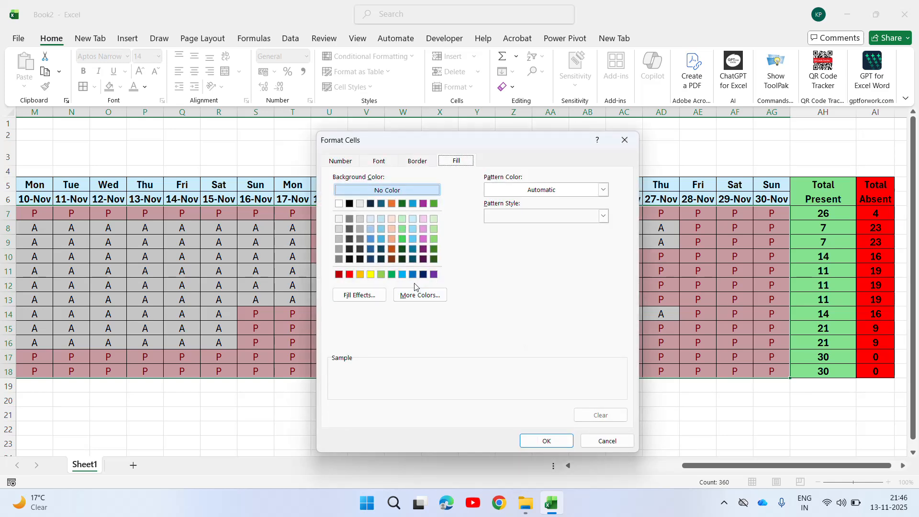
{"action": "left_click", "coordinate": [392, 275]}
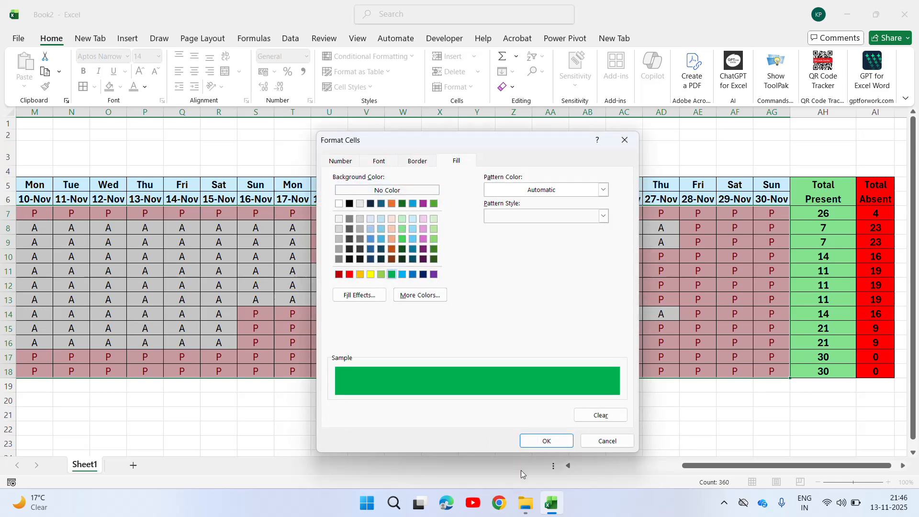
{"action": "left_click", "coordinate": [550, 440]}
{"action": "left_click", "coordinate": [535, 341]}
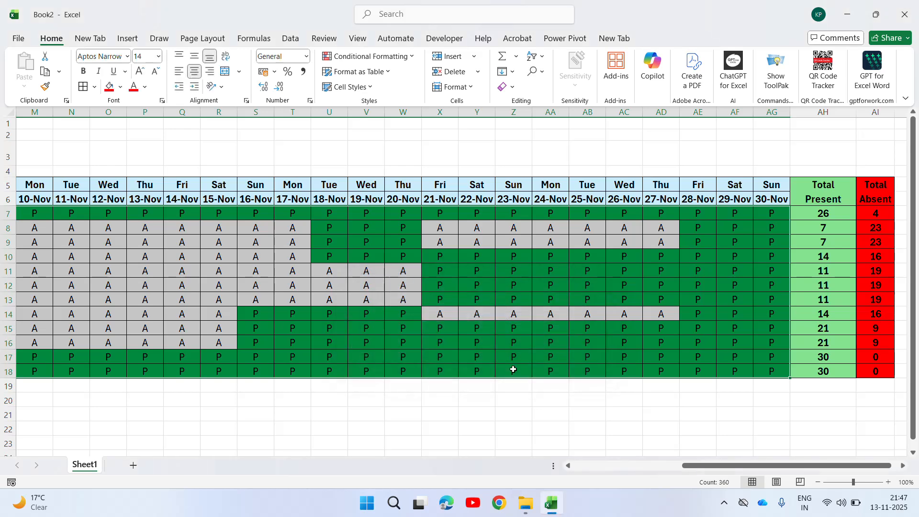
{"action": "left_click", "coordinate": [477, 428]}
{"action": "left_click", "coordinate": [409, 225]}
{"action": "key", "text": "Up"}
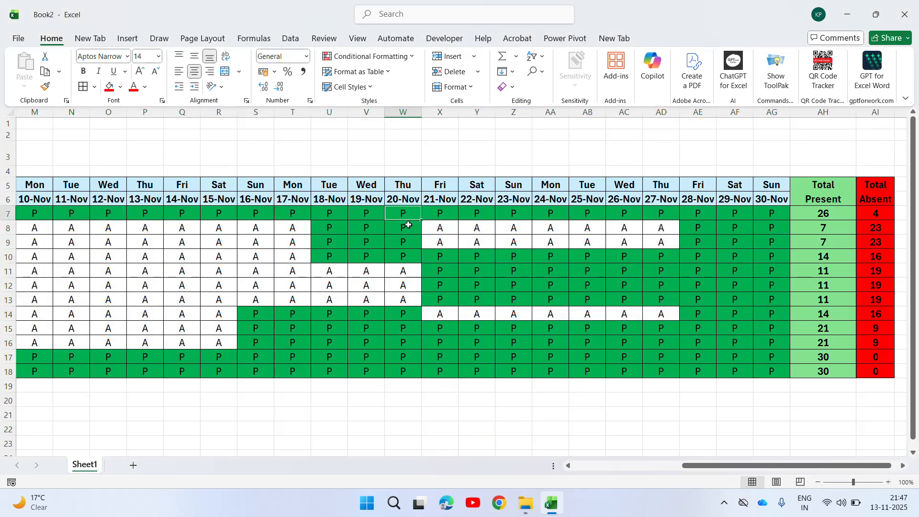
- Add a Text That Contains conditional formatting rule to D7:AG18 that gives cells containing A a custom red fill, then deselect the range
{"action": "key", "text": "ctrl+Left"}
{"action": "key", "text": "Right"}
{"action": "key", "text": "Right"}
{"action": "key", "text": "Right"}
{"action": "key", "text": "ctrl+shift+Down"}
{"action": "key", "text": "shift+Right"}
{"action": "key", "text": "shift+Right"}
{"action": "key", "text": "shift+Right"}
{"action": "key", "text": "shift+Right"}
{"action": "key", "text": "shift+Right"}
{"action": "key", "text": "shift+Right"}
{"action": "key", "text": "shift+Right"}
{"action": "key", "text": "shift+Right"}
{"action": "key", "text": "shift+Right"}
{"action": "key", "text": "shift+Right"}
{"action": "key", "text": "shift+Right"}
{"action": "key", "text": "shift+Right"}
{"action": "key", "text": "shift+Right"}
{"action": "key", "text": "shift+Right"}
{"action": "key", "text": "shift+Right"}
{"action": "key", "text": "shift+Right"}
{"action": "key", "text": "shift+Right"}
{"action": "key", "text": "shift+Right"}
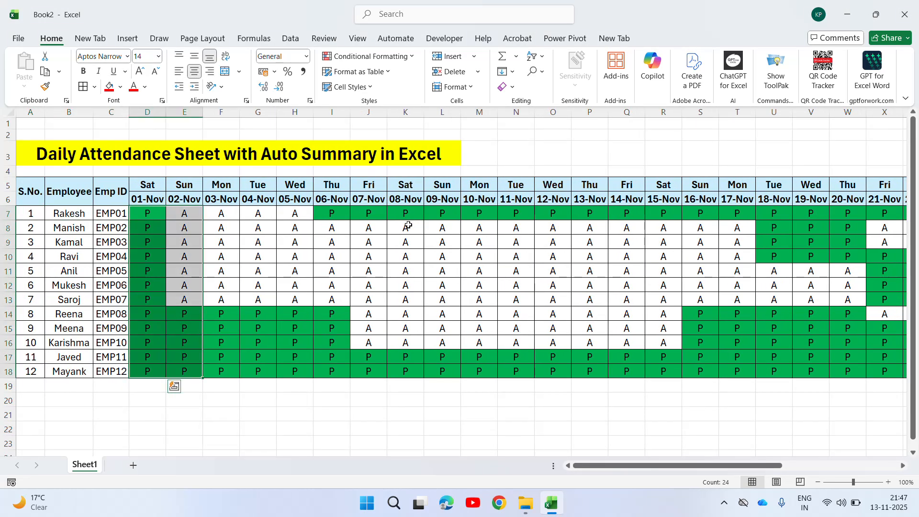
{"action": "key", "text": "shift+Right"}
{"action": "key", "text": "shift+Right"}
{"action": "key", "text": "shift+Right"}
{"action": "key", "text": "shift+Right"}
{"action": "key", "text": "shift+Right"}
{"action": "key", "text": "shift+Right"}
{"action": "key", "text": "shift+Right"}
{"action": "key", "text": "shift+Right"}
{"action": "key", "text": "shift+Right"}
{"action": "key", "text": "shift+Right"}
{"action": "key", "text": "shift+Right"}
{"action": "key", "text": "shift+Right"}
{"action": "key", "text": "shift+Right"}
{"action": "key", "text": "shift+Right"}
{"action": "key", "text": "shift+Right"}
{"action": "key", "text": "shift+Right"}
{"action": "key", "text": "shift+Right"}
{"action": "key", "text": "shift+Right"}
{"action": "key", "text": "shift+Right"}
{"action": "key", "text": "shift+Right"}
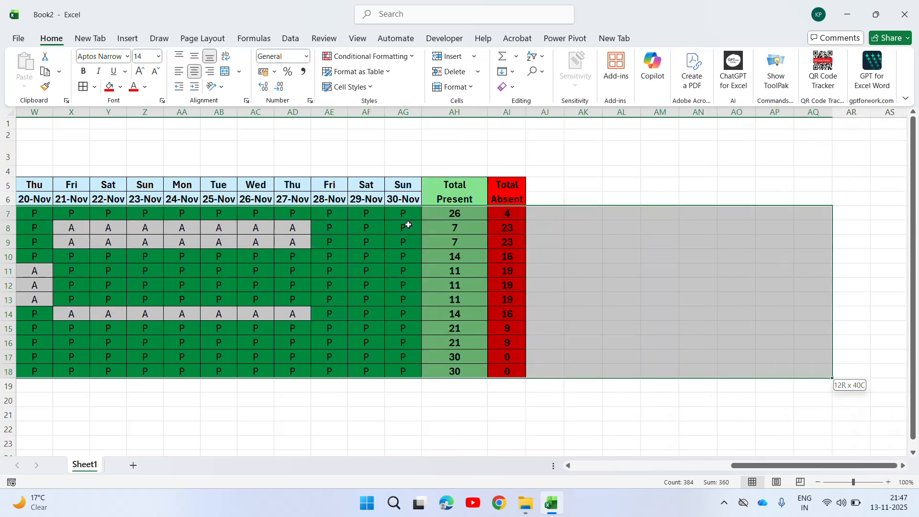
{"action": "key", "text": "shift+Left"}
{"action": "key", "text": "shift+Left"}
{"action": "key", "text": "shift+Left"}
{"action": "key", "text": "shift+Left"}
{"action": "key", "text": "shift+Left"}
{"action": "key", "text": "shift+Left"}
{"action": "key", "text": "shift+Left"}
{"action": "key", "text": "shift+Left"}
{"action": "key", "text": "shift+Left"}
{"action": "key", "text": "shift+Left"}
{"action": "key", "text": "shift+Left"}
{"action": "key", "text": "shift+Left"}
{"action": "key", "text": "shift+Right"}
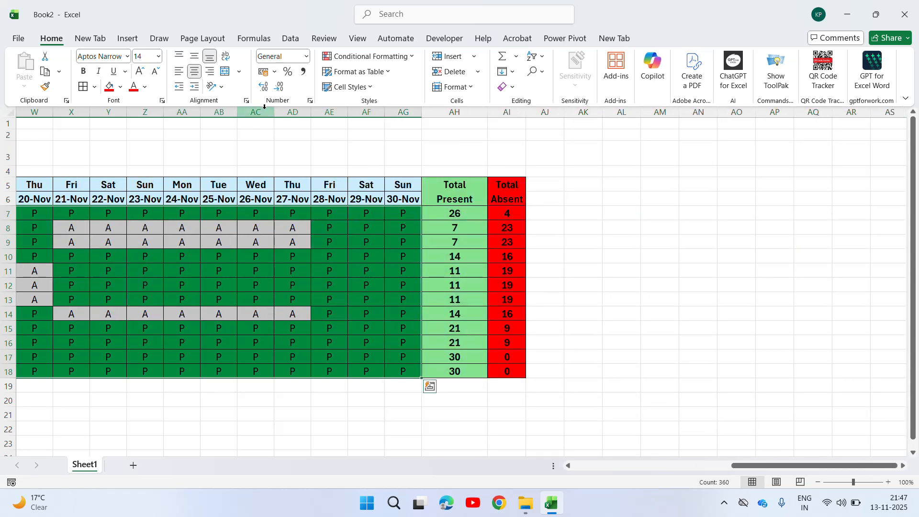
{"action": "left_click", "coordinate": [412, 57]}
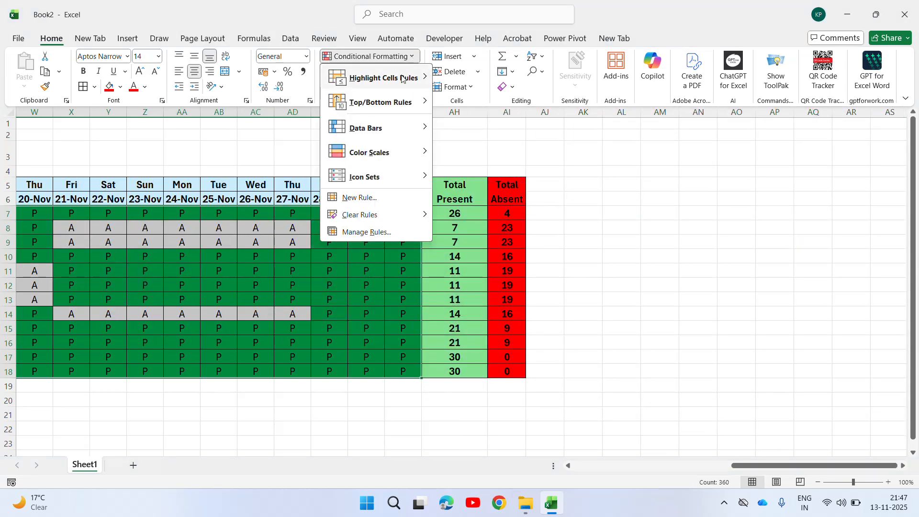
{"action": "mouse_move", "coordinate": [382, 77]}
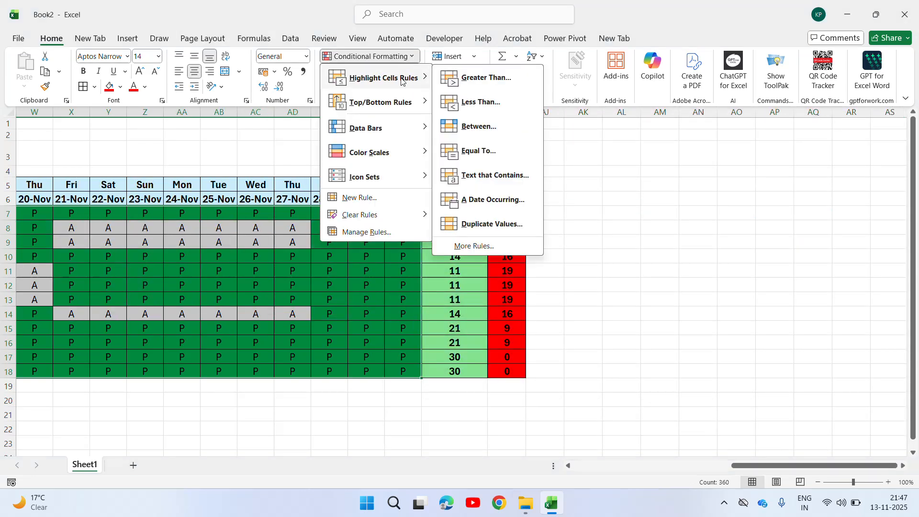
{"action": "left_click", "coordinate": [515, 176]}
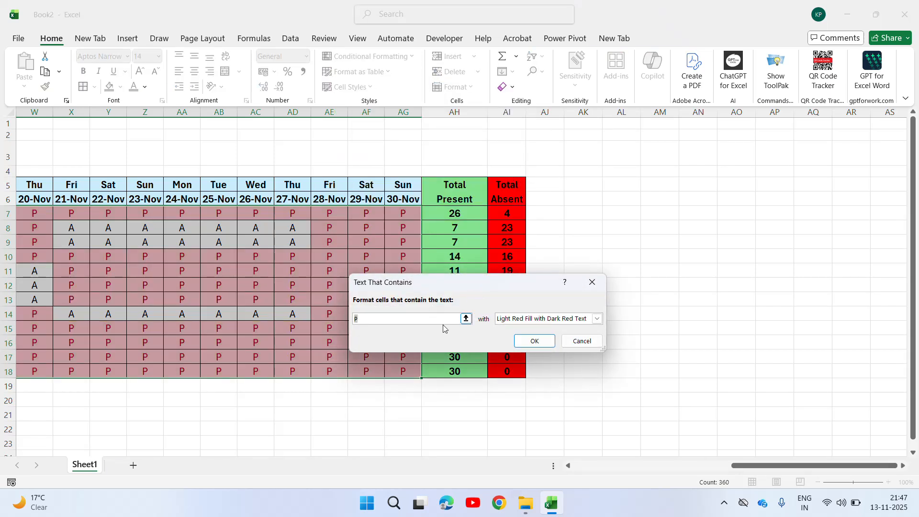
{"action": "key", "text": "BackSpace"}
{"action": "type", "text": "A"}
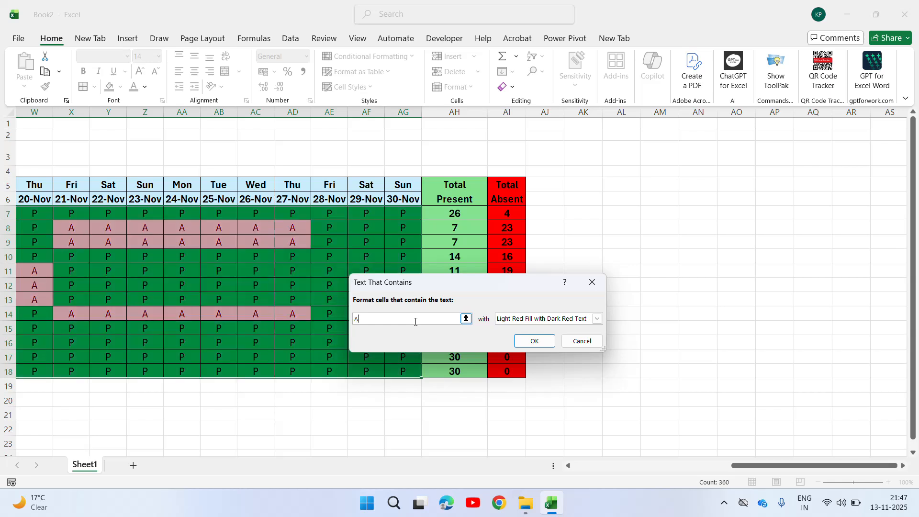
{"action": "left_click", "coordinate": [596, 319]}
{"action": "left_click", "coordinate": [515, 378]}
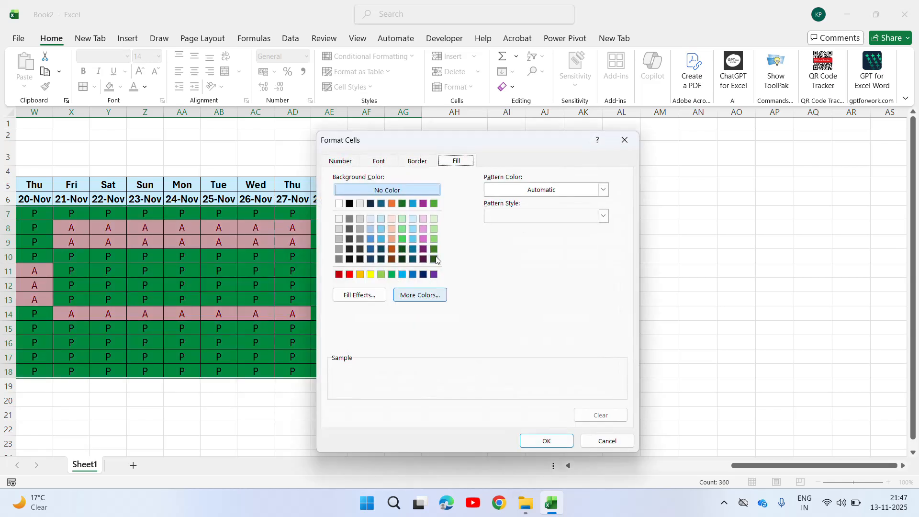
{"action": "left_click", "coordinate": [349, 275]}
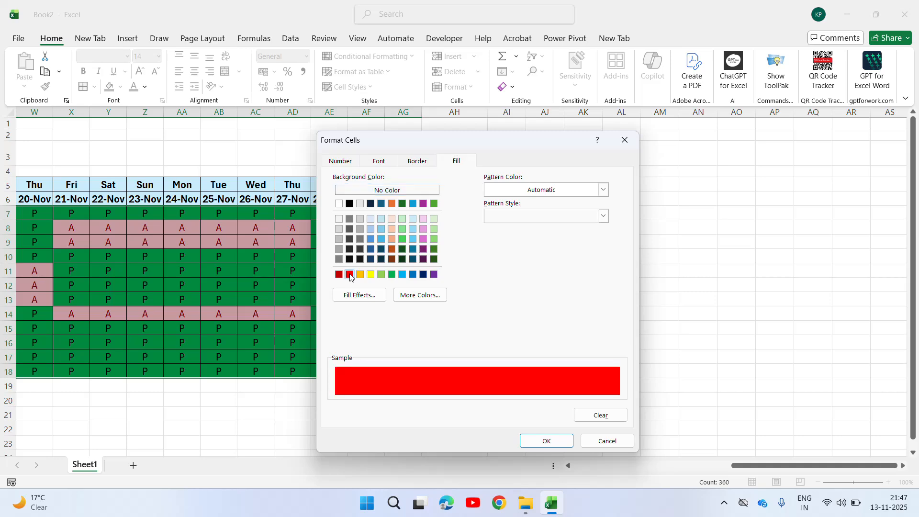
{"action": "left_click", "coordinate": [546, 441]}
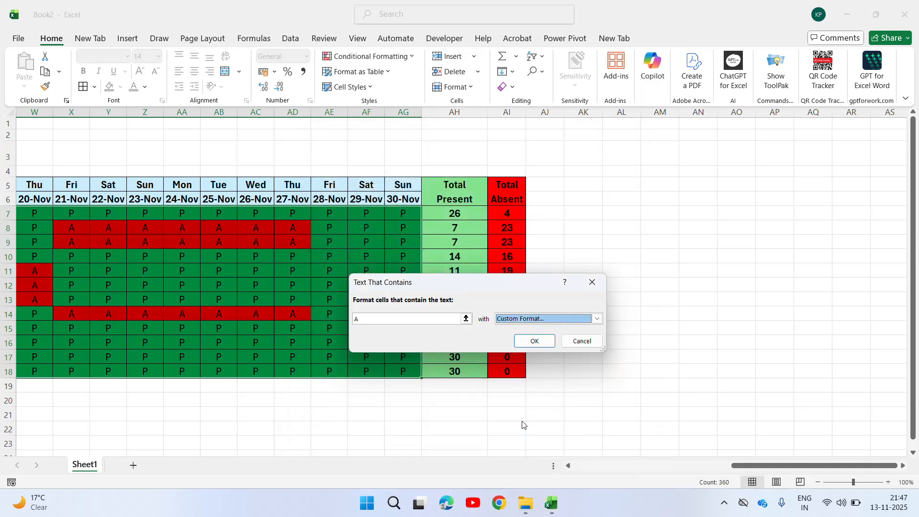
{"action": "left_click", "coordinate": [535, 341]}
{"action": "left_click", "coordinate": [338, 310]}
- Review the red and green attendance colouring across all dates, following the first employee's row up to the end of November
{"action": "key", "text": "ctrl+Left"}
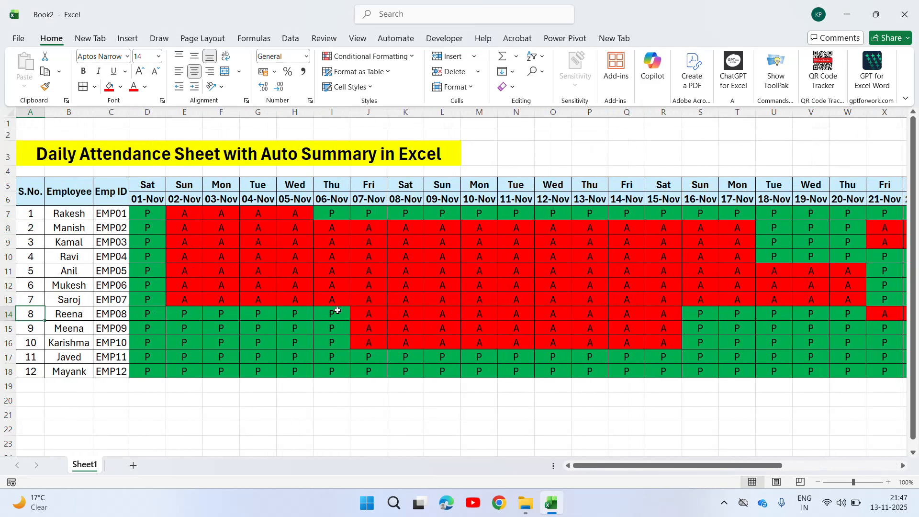
{"action": "key", "text": "Right"}
{"action": "key", "text": "Right"}
{"action": "key", "text": "Right"}
{"action": "key", "text": "Up"}
{"action": "key", "text": "Up"}
{"action": "key", "text": "Up"}
{"action": "key", "text": "Up"}
{"action": "key", "text": "Right"}
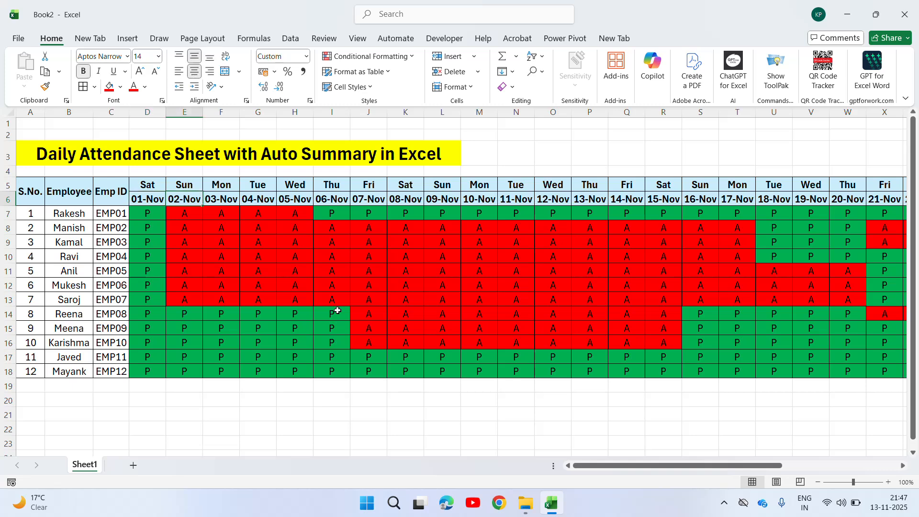
{"action": "key", "text": "Down"}
{"action": "key", "text": "Right"}
{"action": "key", "text": "Right"}
{"action": "key", "text": "Right"}
{"action": "key", "text": "Right"}
{"action": "key", "text": "Right"}
{"action": "key", "text": "Right"}
{"action": "key", "text": "Right"}
{"action": "key", "text": "Right"}
{"action": "key", "text": "Right"}
{"action": "key", "text": "Right"}
{"action": "key", "text": "Right"}
{"action": "key", "text": "Right"}
{"action": "key", "text": "Right"}
{"action": "key", "text": "Right"}
{"action": "key", "text": "Right"}
{"action": "key", "text": "Right"}
{"action": "key", "text": "Right"}
{"action": "key", "text": "Right"}
{"action": "key", "text": "Right"}
{"action": "key", "text": "Right"}
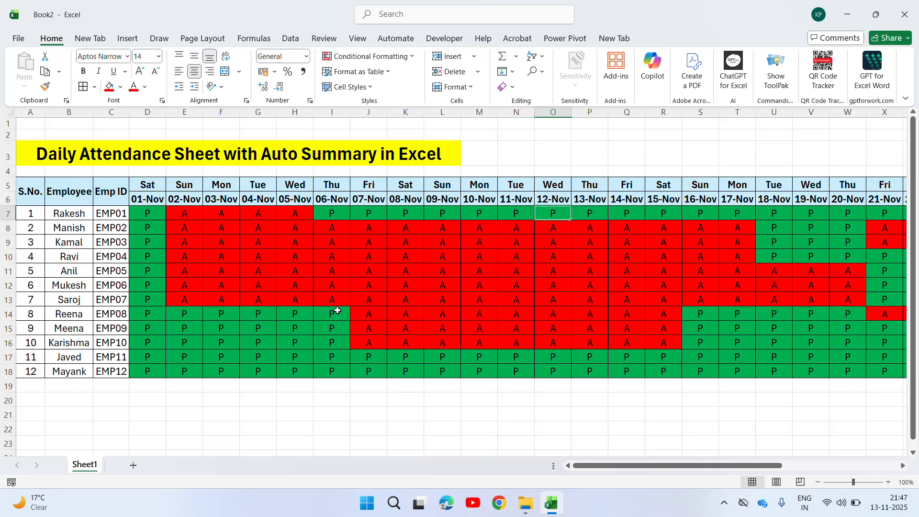
{"action": "key", "text": "Left"}
{"action": "key", "text": "Left"}
{"action": "key", "text": "Left"}
{"action": "key", "text": "Left"}
{"action": "key", "text": "Left"}
{"action": "key", "text": "Left"}
{"action": "key", "text": "Left"}
{"action": "key", "text": "Left"}
{"action": "key", "text": "Left"}
{"action": "key", "text": "Left"}
{"action": "key", "text": "Left"}
{"action": "key", "text": "Left"}
{"action": "key", "text": "Left"}
{"action": "key", "text": "Left"}
{"action": "key", "text": "Left"}
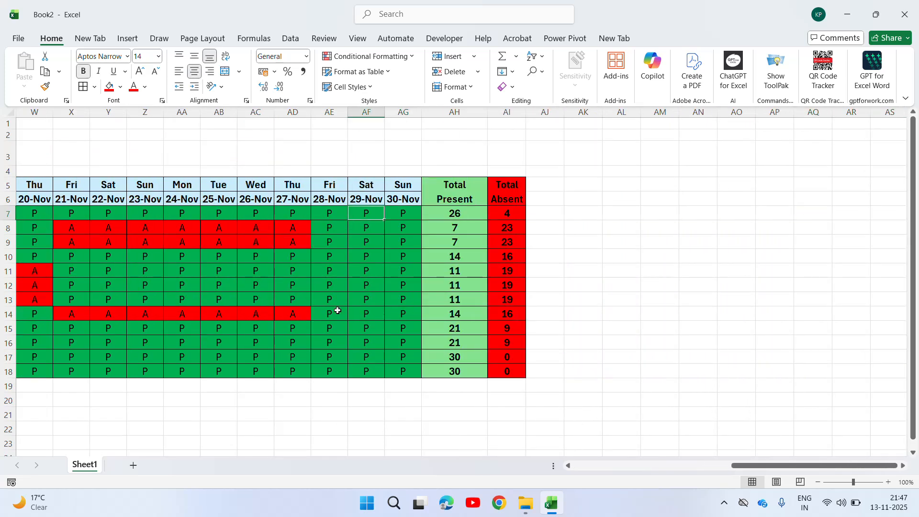
{"action": "key", "text": "Home"}
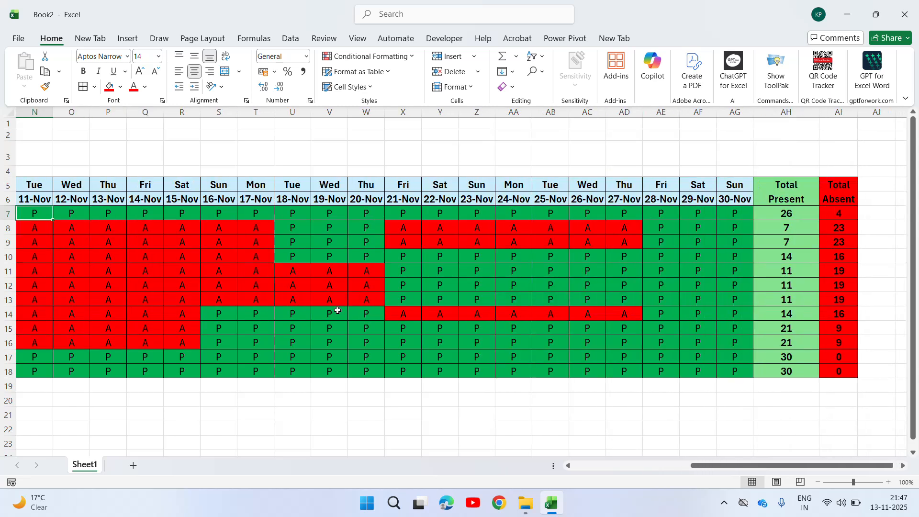
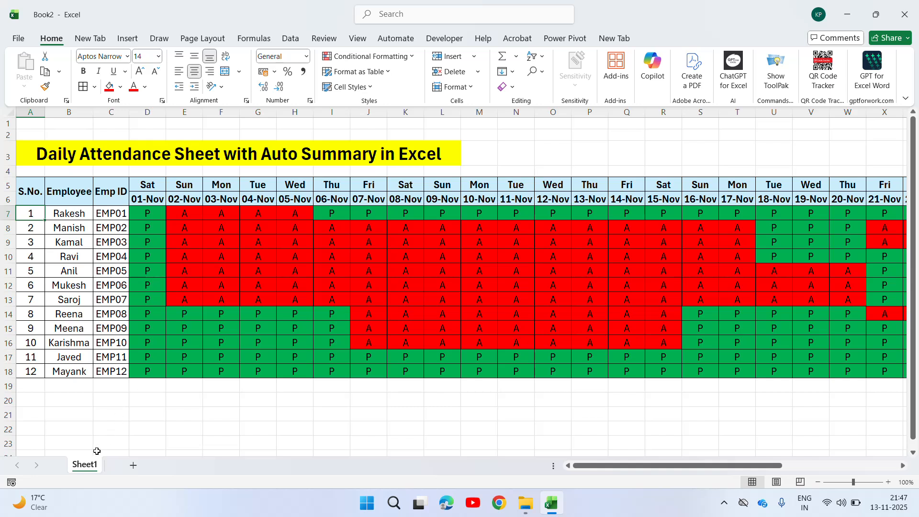
- Rename Sheet1 to "Attendance Sheet"
{"action": "right_click", "coordinate": [90, 463]}
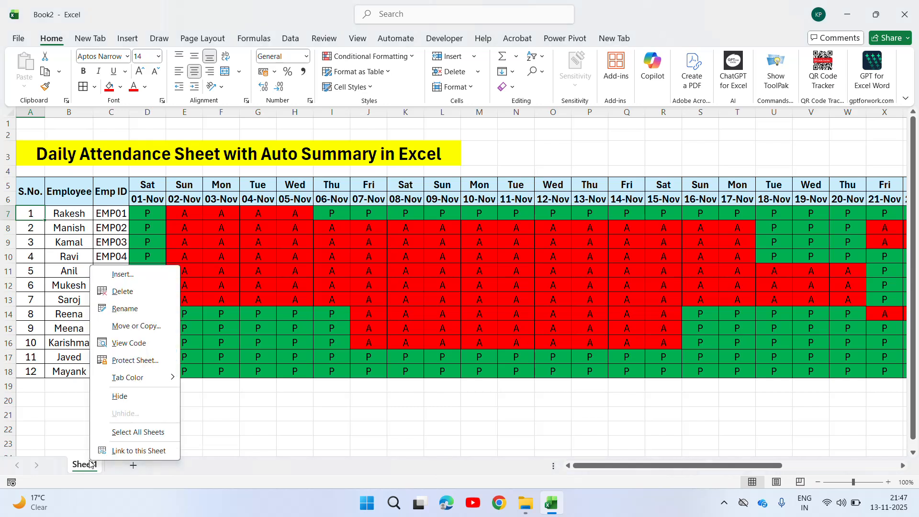
{"action": "left_click", "coordinate": [128, 306]}
{"action": "type", "text": "Attebd"}
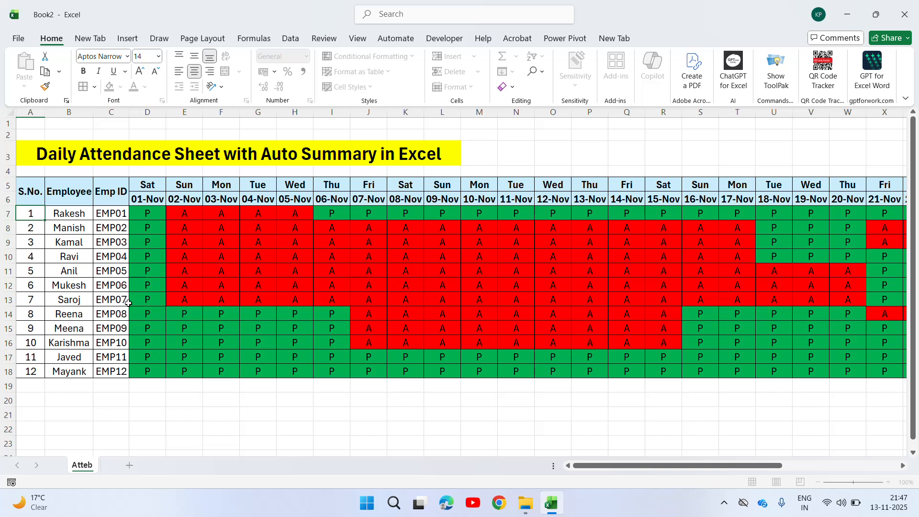
{"action": "key", "text": "BackSpace"}
{"action": "type", "text": "n"}
{"action": "key", "text": "BackSpace"}
{"action": "key", "text": "BackSpace"}
{"action": "type", "text": "bd"}
{"action": "key", "text": "BackSpace"}
{"action": "key", "text": "BackSpace"}
{"action": "type", "text": "ndance"}
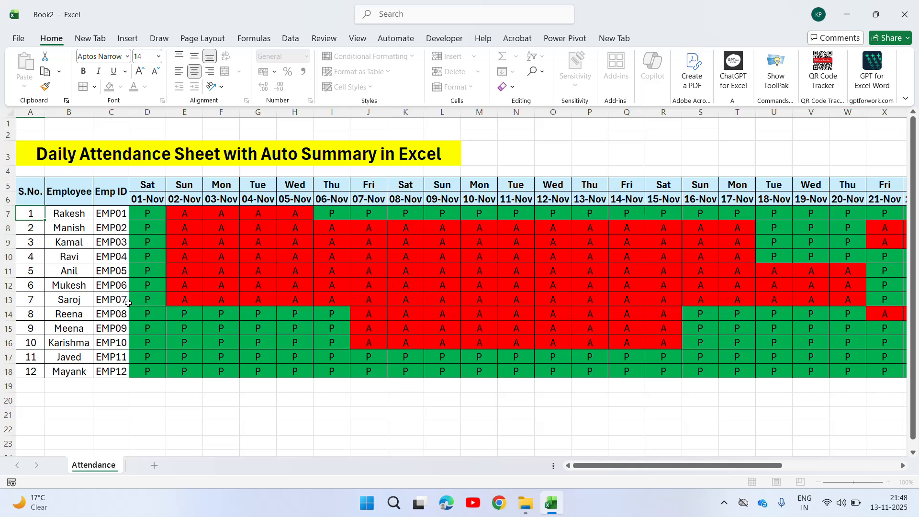
{"action": "type", "text": " Sheet"}
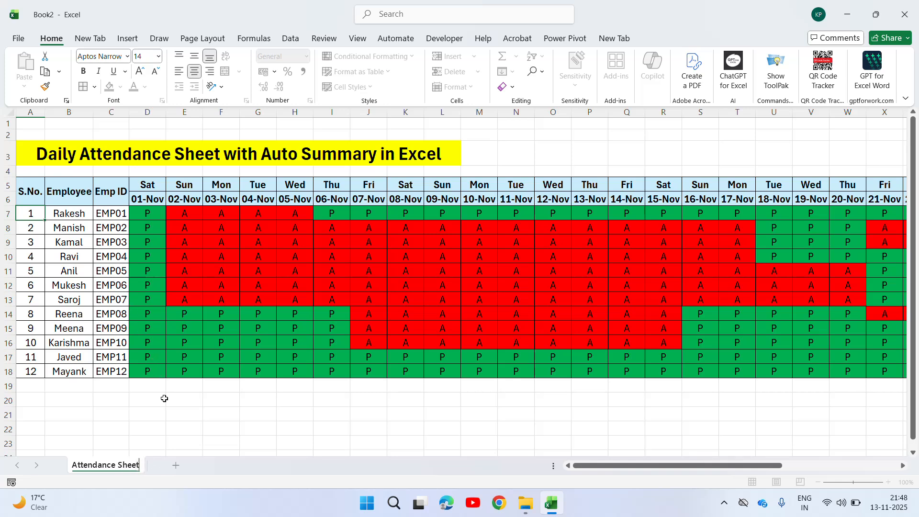
{"action": "left_click", "coordinate": [166, 410]}
- Add a new worksheet after the Attendance Sheet and name it "Summary"
{"action": "left_click", "coordinate": [176, 467]}
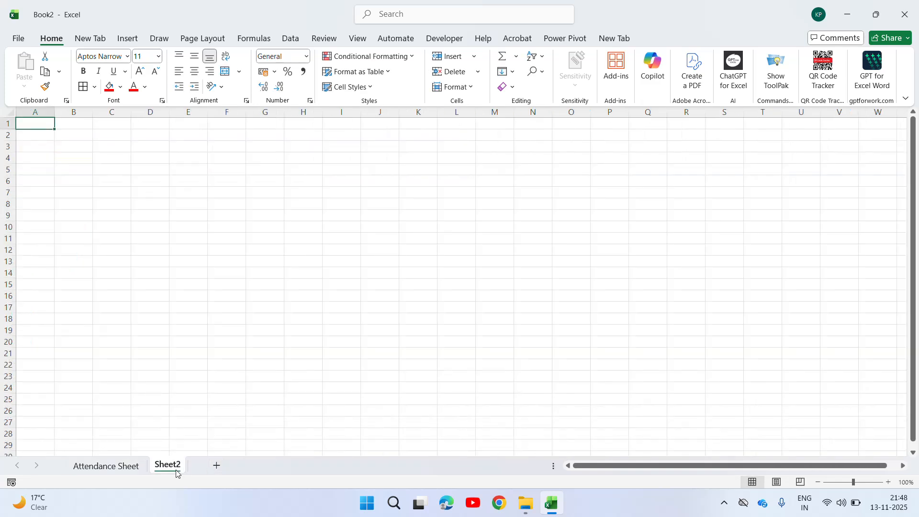
{"action": "type", "text": "S"}
{"action": "right_click", "coordinate": [176, 472]}
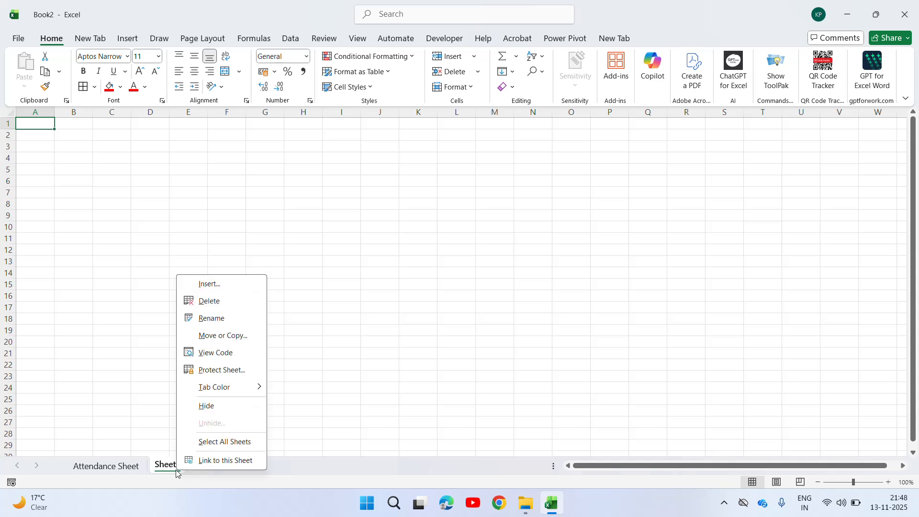
{"action": "left_click", "coordinate": [212, 318]}
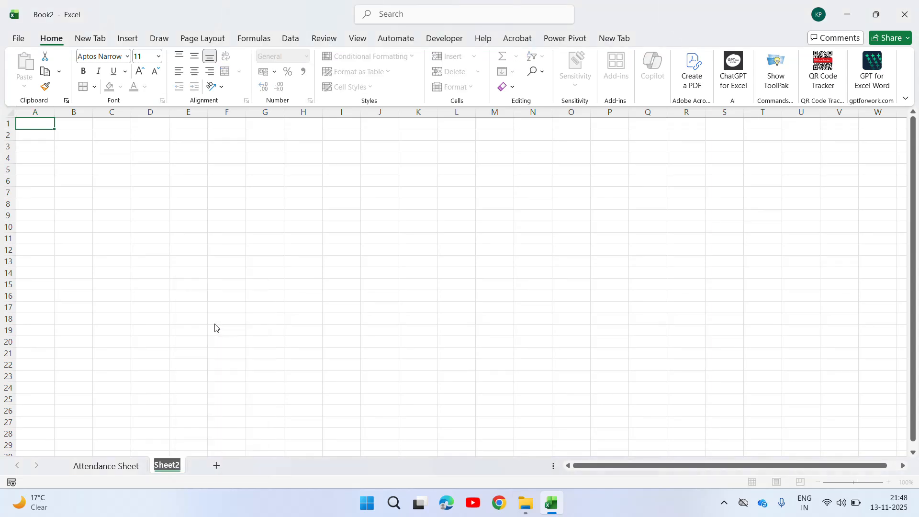
{"action": "type", "text": "Summary"}
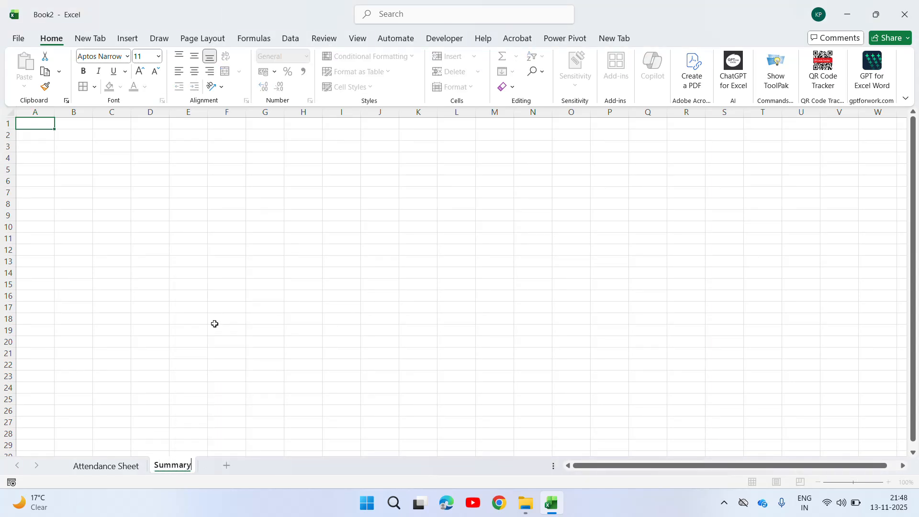
{"action": "left_click", "coordinate": [162, 299]}
- Copy the Employee heading from the Attendance Sheet to B3 of the Summary sheet and autofit column B
{"action": "left_click", "coordinate": [106, 465]}
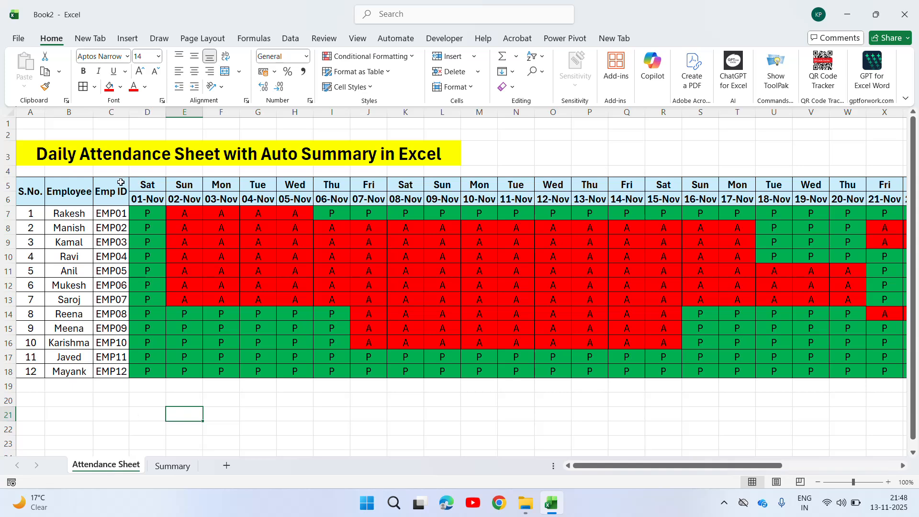
{"action": "left_click", "coordinate": [87, 194]}
{"action": "key", "text": "ctrl+c"}
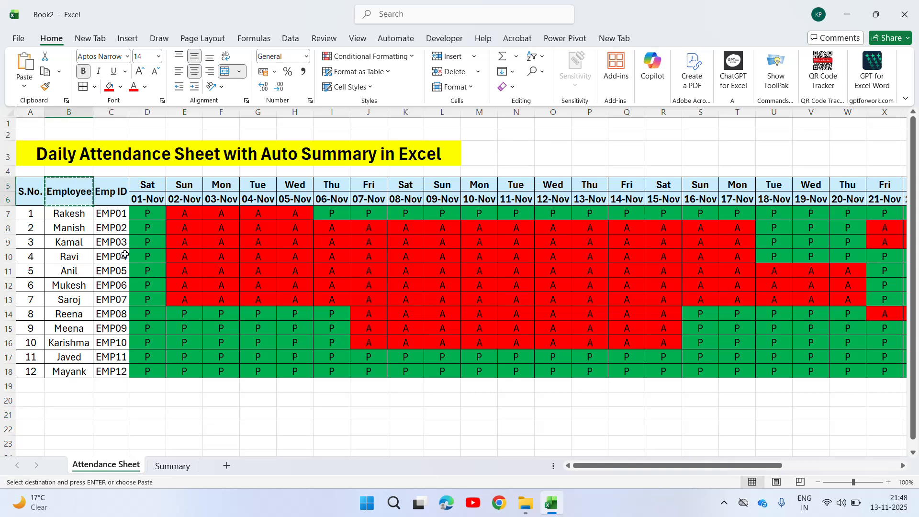
{"action": "left_click", "coordinate": [170, 467]}
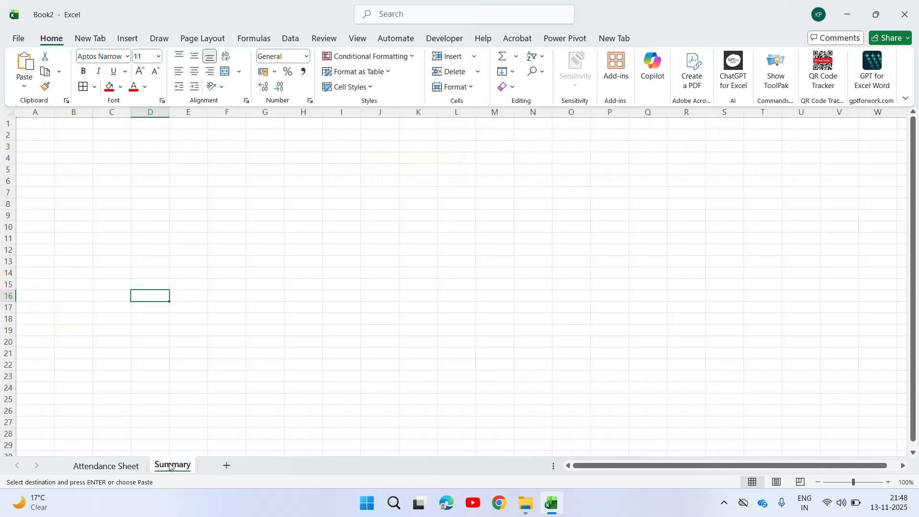
{"action": "left_click", "coordinate": [80, 146]}
{"action": "key", "text": "ctrl+v"}
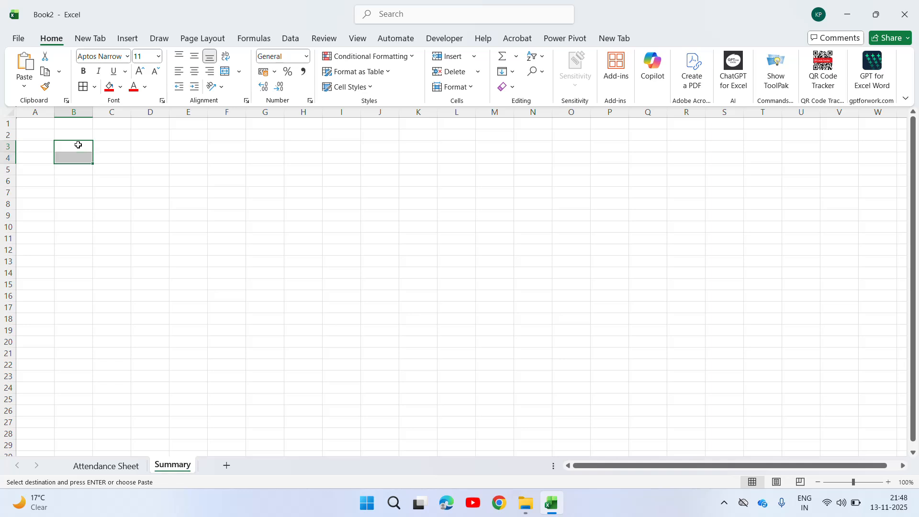
{"action": "key", "text": "Escape"}
{"action": "double_click", "coordinate": [93, 112]}
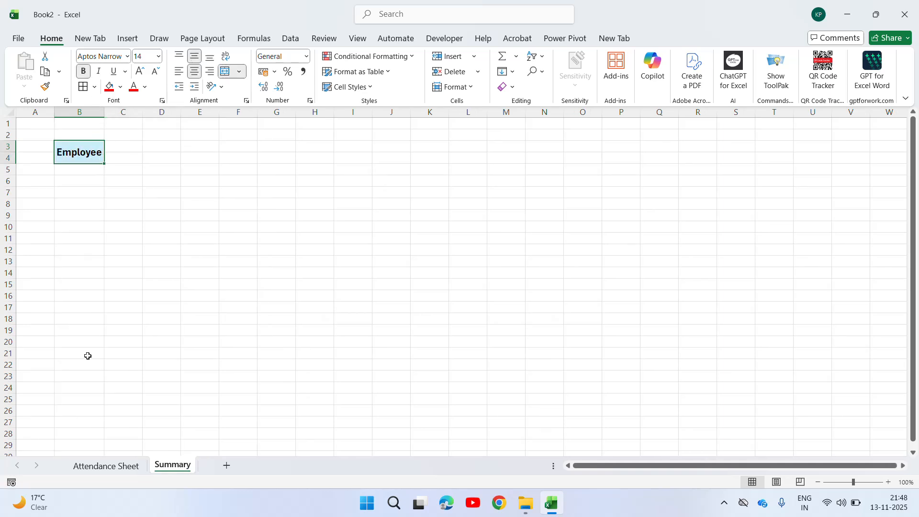
- Copy the Emp ID heading from the Attendance Sheet to C3 of the Summary sheet, beside the Employee heading
{"action": "left_click", "coordinate": [108, 463]}
{"action": "left_click", "coordinate": [106, 193]}
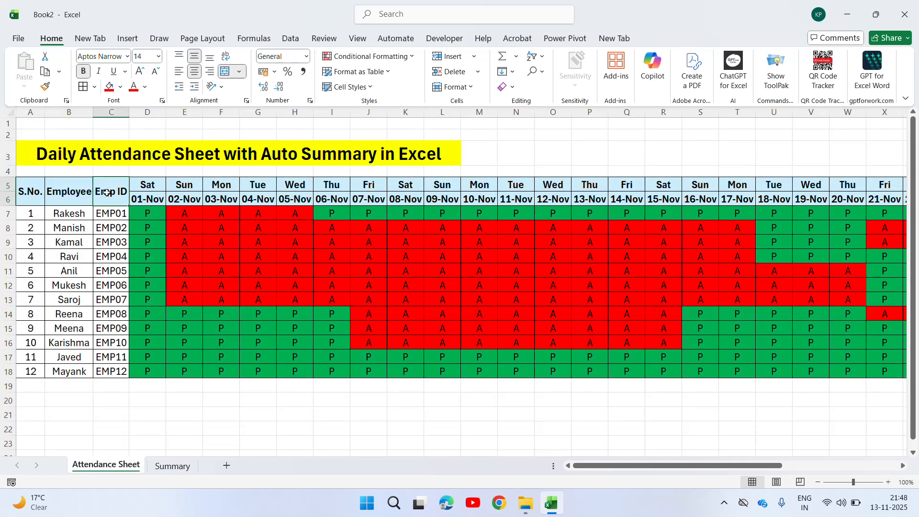
{"action": "key", "text": "ctrl+c"}
{"action": "left_click", "coordinate": [168, 470]}
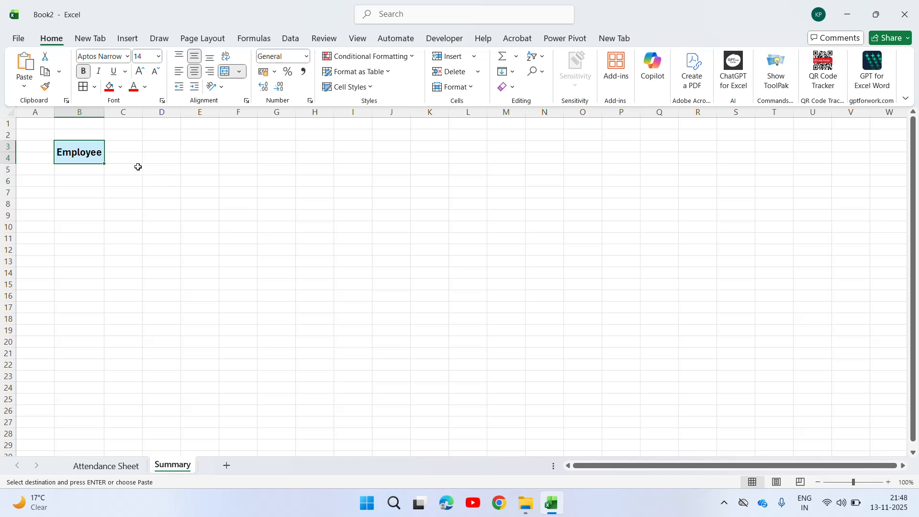
{"action": "left_click", "coordinate": [118, 147]}
{"action": "key", "text": "ctrl+v"}
{"action": "key", "text": "Escape"}
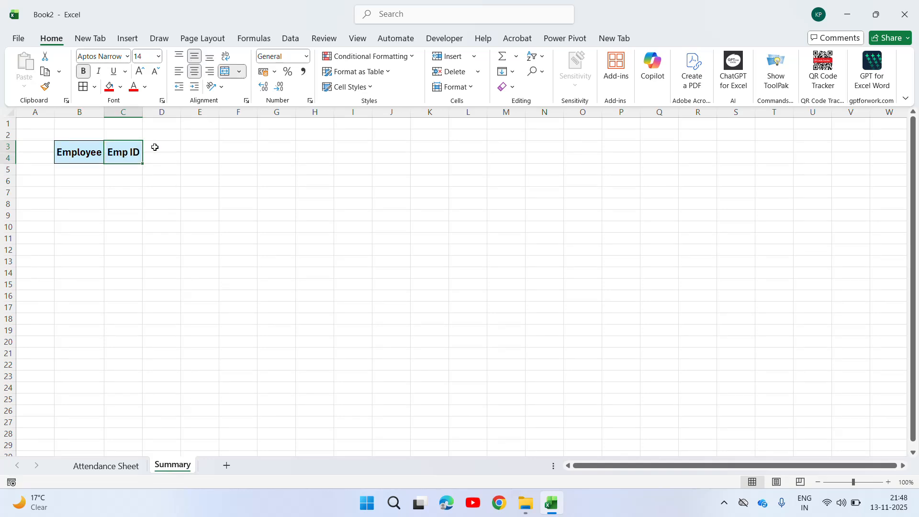
- Close the Downloads folder window in File Explorer and return to the workbook
{"action": "key", "text": "alt+Tab"}
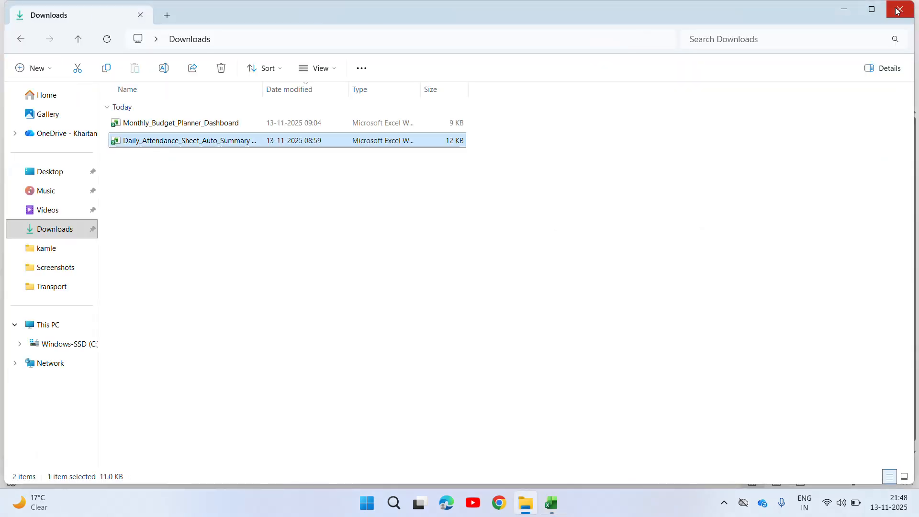
{"action": "left_click", "coordinate": [898, 11]}
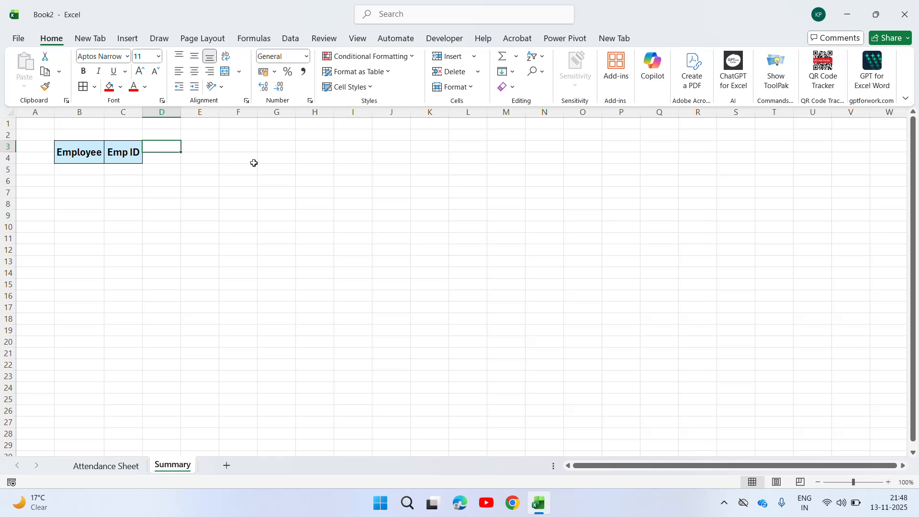
- Copy the Total Present and Total Absent headings from the Attendance Sheet to D3 of the Summary sheet
{"action": "left_click", "coordinate": [106, 465]}
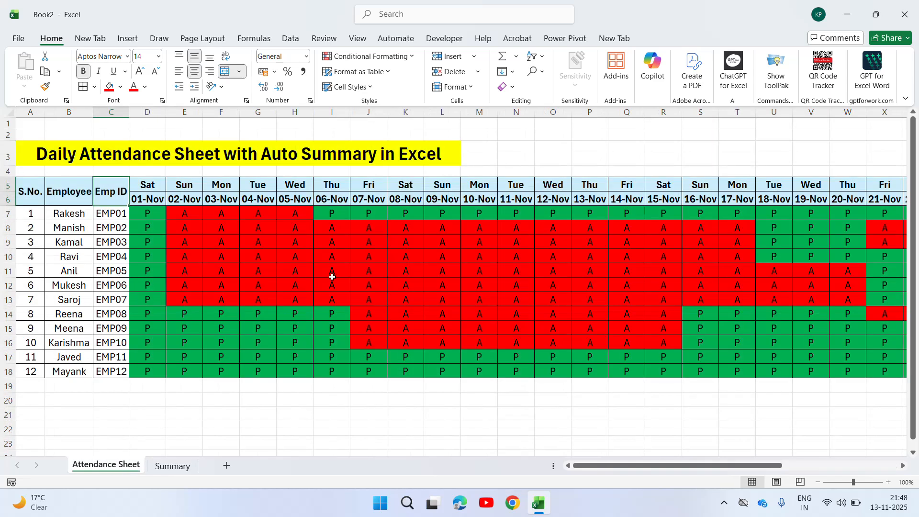
{"action": "left_click", "coordinate": [206, 189]}
{"action": "key", "text": "Left"}
{"action": "key", "text": "Left"}
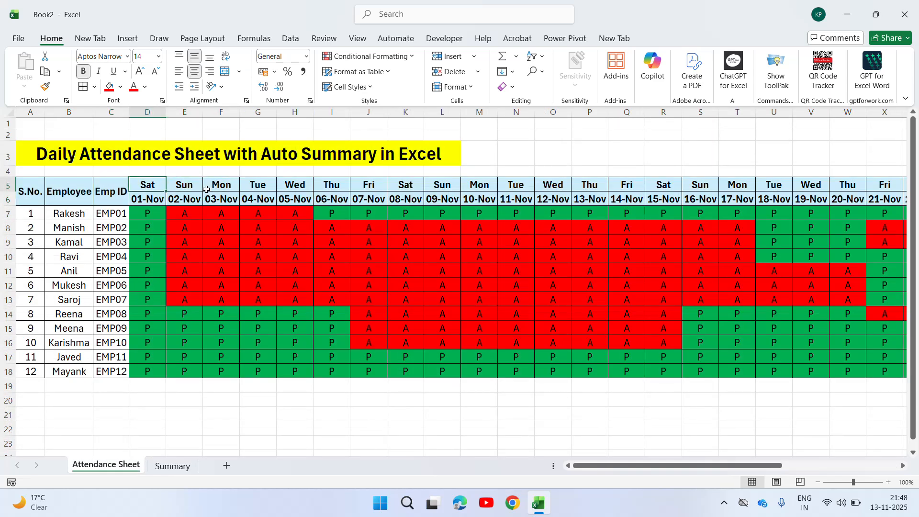
{"action": "key", "text": "Right"}
{"action": "key", "text": "Right"}
{"action": "key", "text": "Right"}
{"action": "key", "text": "Right"}
{"action": "key", "text": "Right"}
{"action": "key", "text": "Right"}
{"action": "key", "text": "Right"}
{"action": "key", "text": "Right"}
{"action": "key", "text": "Right"}
{"action": "key", "text": "Right"}
{"action": "key", "text": "Right"}
{"action": "key", "text": "Right"}
{"action": "key", "text": "Right"}
{"action": "key", "text": "Right"}
{"action": "key", "text": "Right"}
{"action": "key", "text": "Right"}
{"action": "key", "text": "Right"}
{"action": "key", "text": "Right"}
{"action": "key", "text": "Right"}
{"action": "key", "text": "Right"}
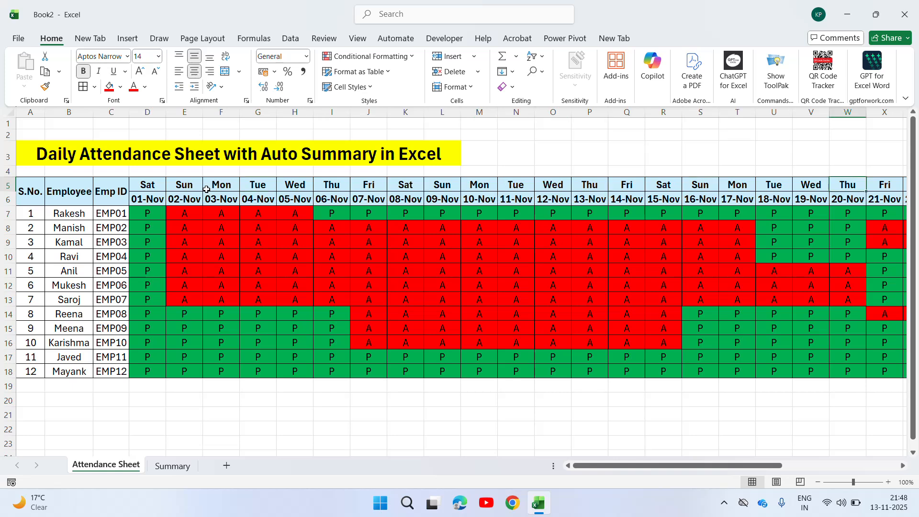
{"action": "key", "text": "Left"}
{"action": "key", "text": "Left"}
{"action": "key", "text": "Left"}
{"action": "key", "text": "Left"}
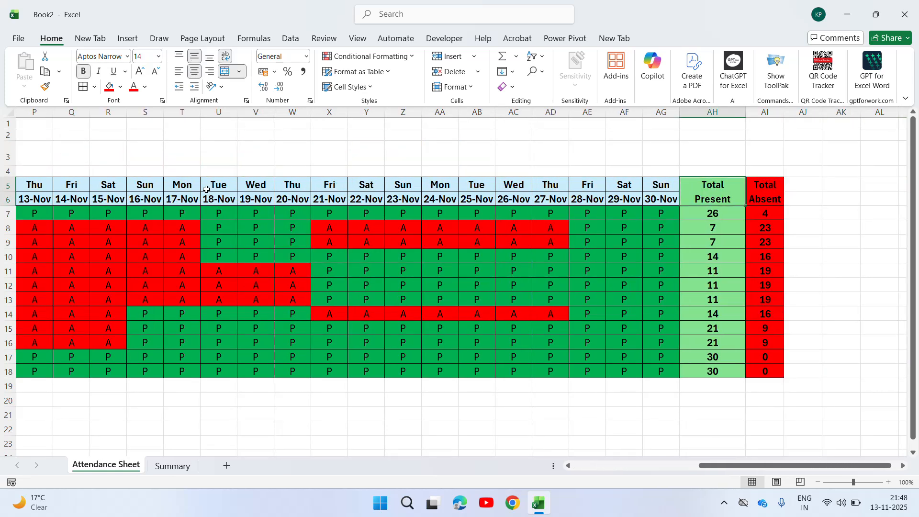
{"action": "left_click", "coordinate": [171, 465]}
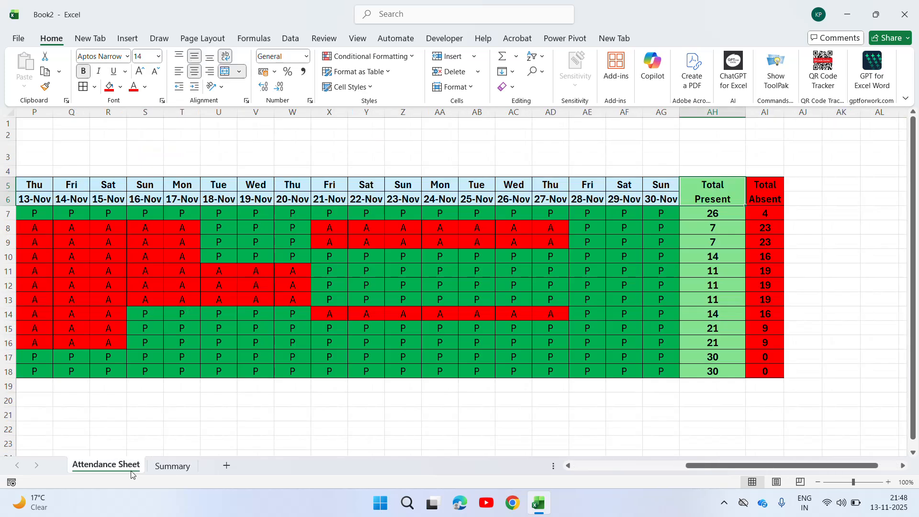
{"action": "left_click", "coordinate": [132, 466]}
{"action": "key", "text": "Left"}
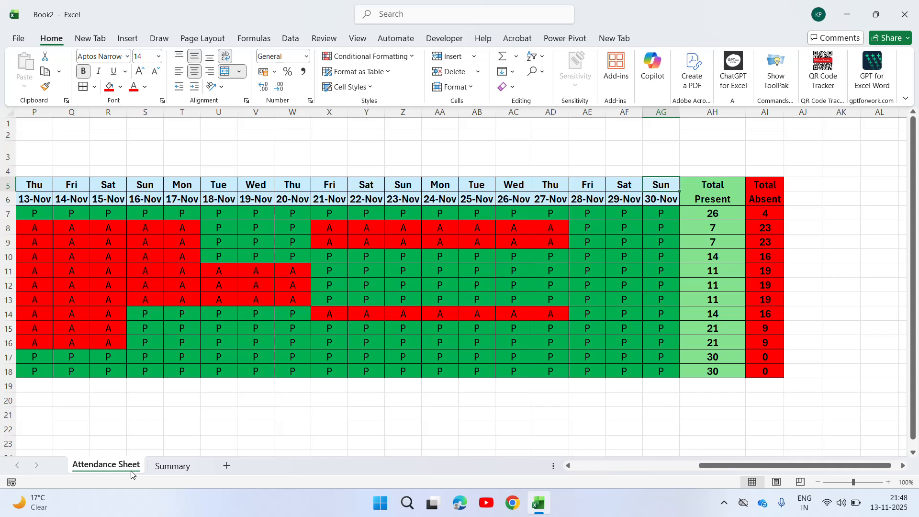
{"action": "key", "text": "Right"}
{"action": "key", "text": "shift+Right"}
{"action": "key", "text": "ctrl+c"}
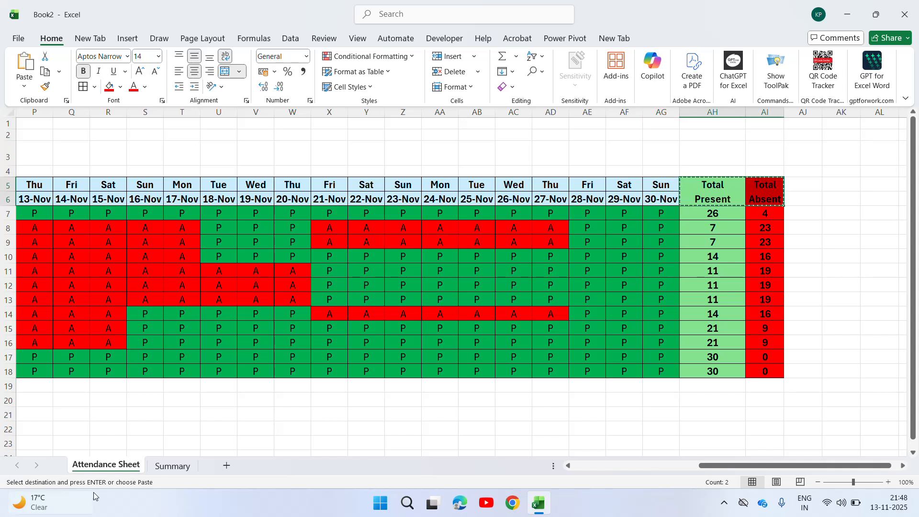
{"action": "left_click", "coordinate": [176, 466]}
{"action": "key", "text": "ctrl+v"}
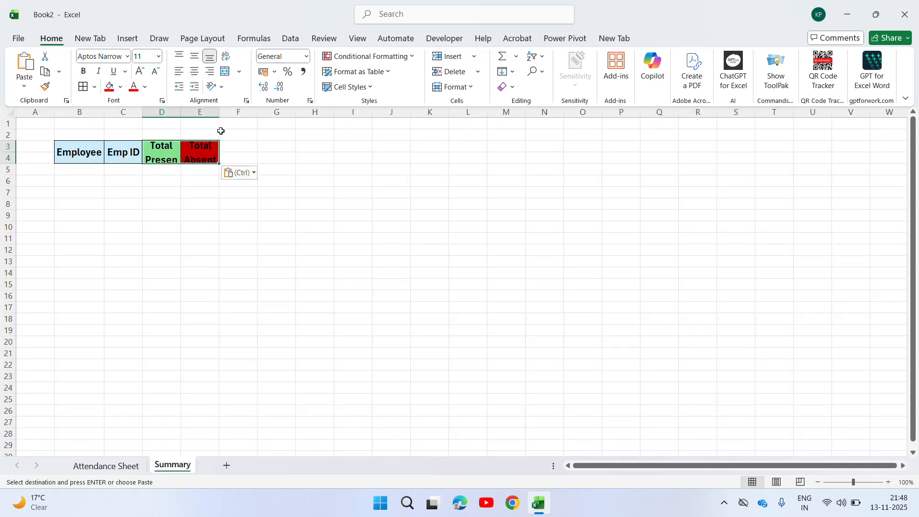
- Increase the height of row 4 and widen columns D and E to fit the Total Present and Total Absent headings
{"action": "key", "text": "Escape"}
{"action": "left_click_drag", "start_coordinate": [183, 111], "coordinate": [182, 111]}
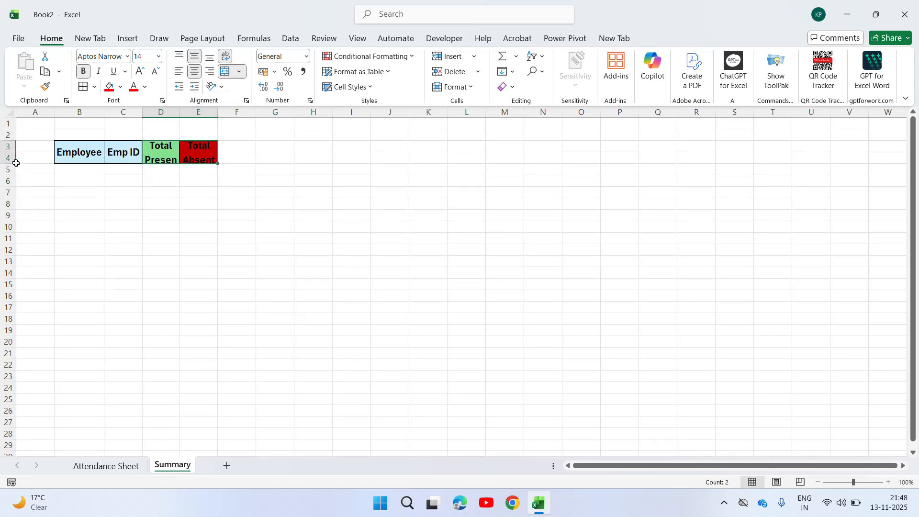
{"action": "left_click_drag", "start_coordinate": [16, 163], "coordinate": [16, 176]}
{"action": "left_click_drag", "start_coordinate": [179, 114], "coordinate": [293, 112]}
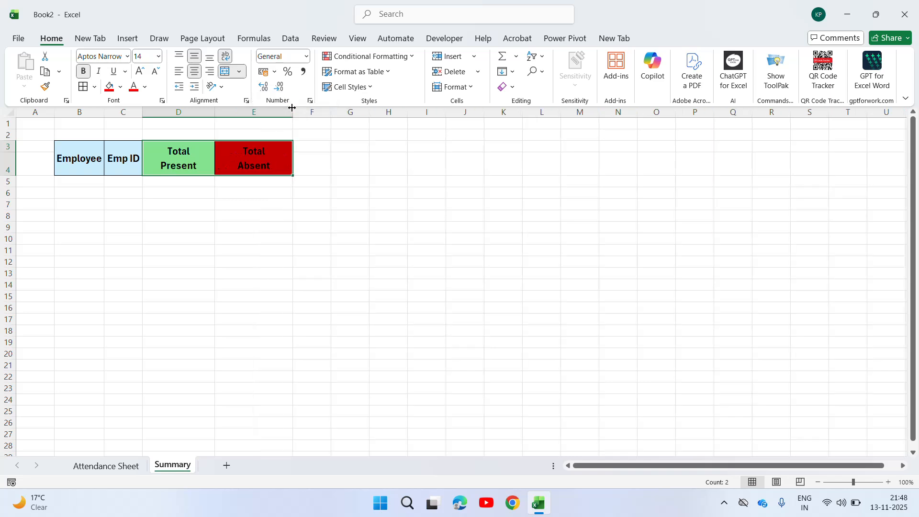
{"action": "left_click", "coordinate": [257, 152]}
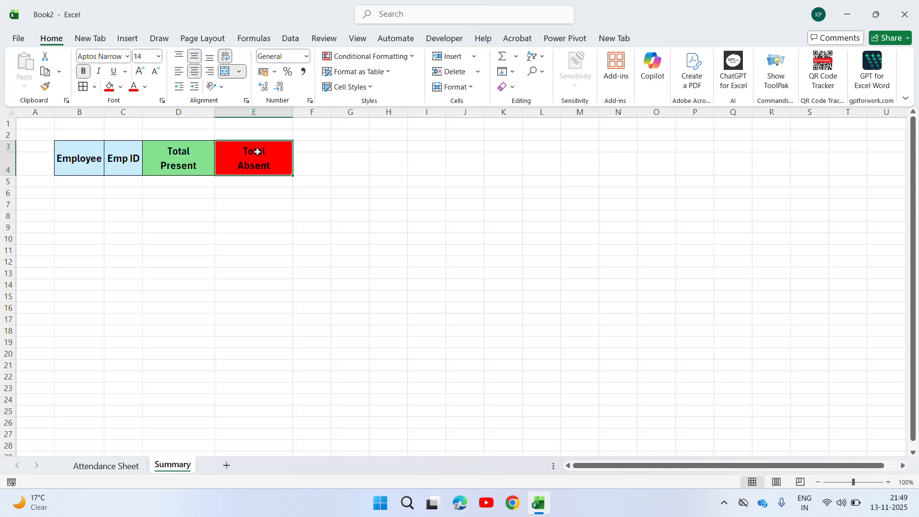
- Merge and center F3:F4 beside the Total Absent heading and widen column F
{"action": "key", "text": "Tab"}
{"action": "key", "text": "Down"}
{"action": "key", "text": "Down"}
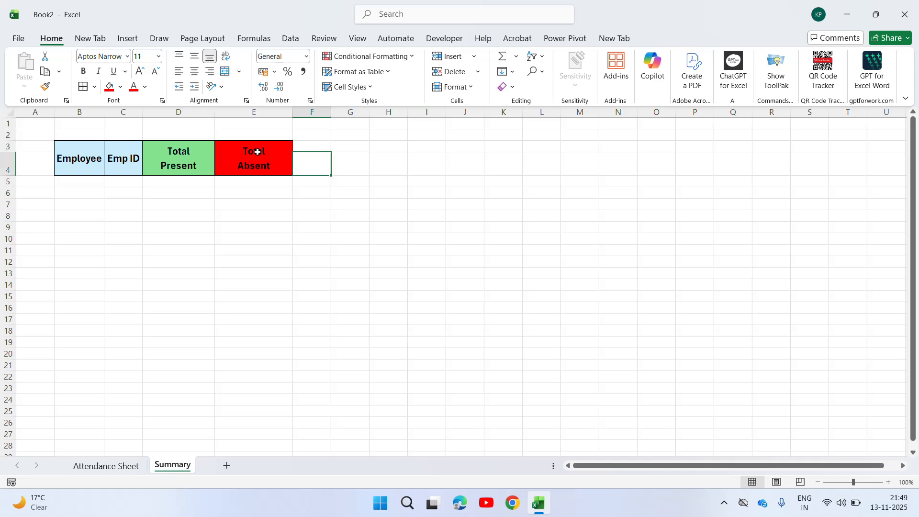
{"action": "key", "text": "Up"}
{"action": "key", "text": "Up"}
{"action": "key", "text": "shift+Down"}
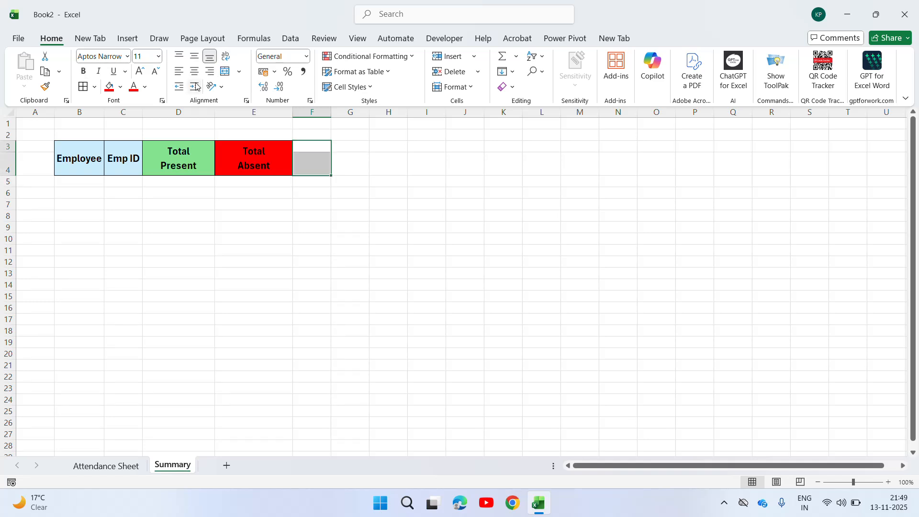
{"action": "left_click", "coordinate": [225, 72]}
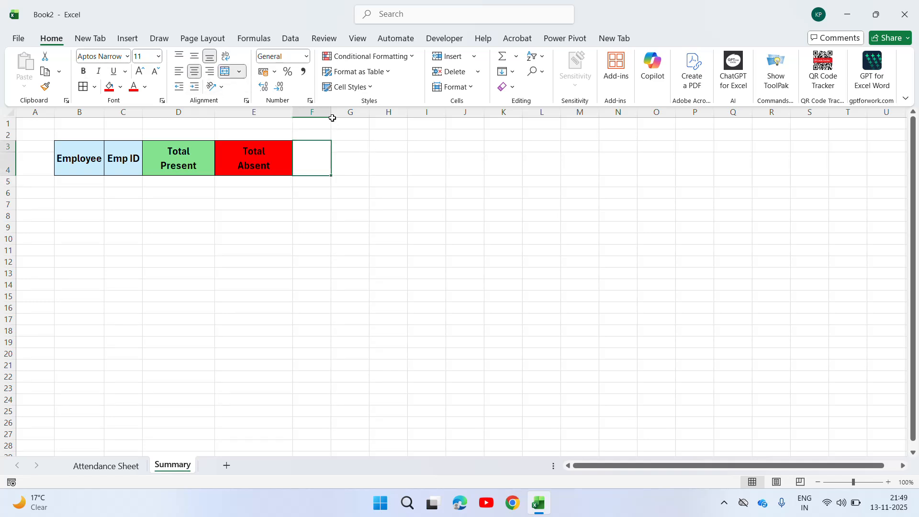
{"action": "left_click_drag", "start_coordinate": [333, 118], "coordinate": [379, 112]}
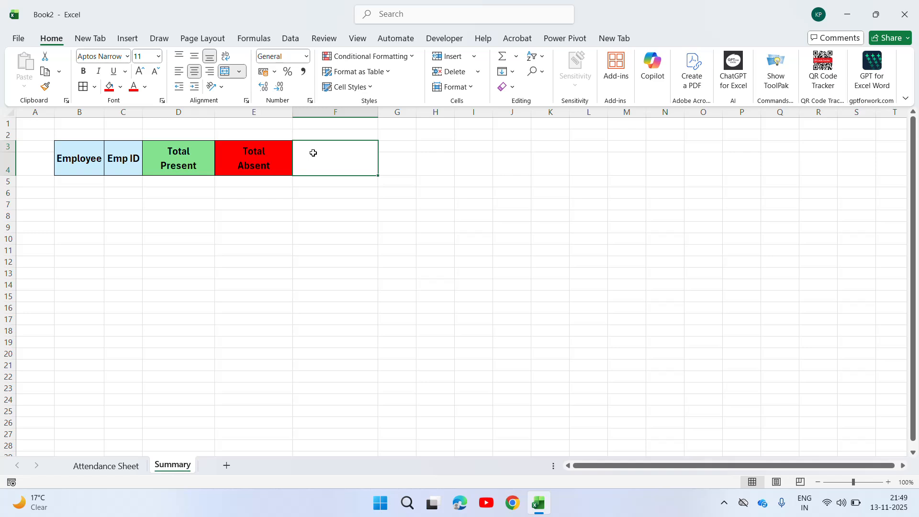
- Copy the Total Present heading to F3 and change its text to "Attendance %"
{"action": "left_click", "coordinate": [272, 157]}
{"action": "key", "text": "ctrl+c"}
{"action": "key", "text": "Escape"}
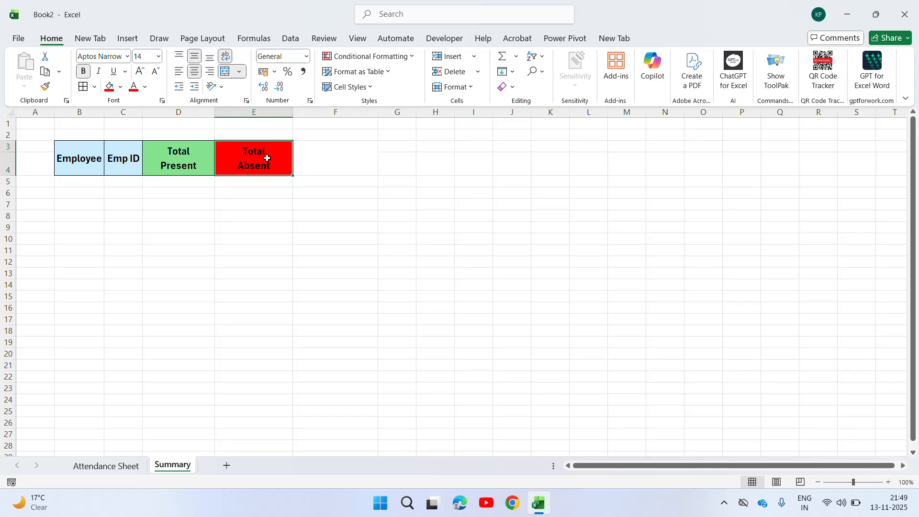
{"action": "key", "text": "Left"}
{"action": "key", "text": "ctrl+c"}
{"action": "key", "text": "Right"}
{"action": "key", "text": "Right"}
{"action": "key", "text": "ctrl+v"}
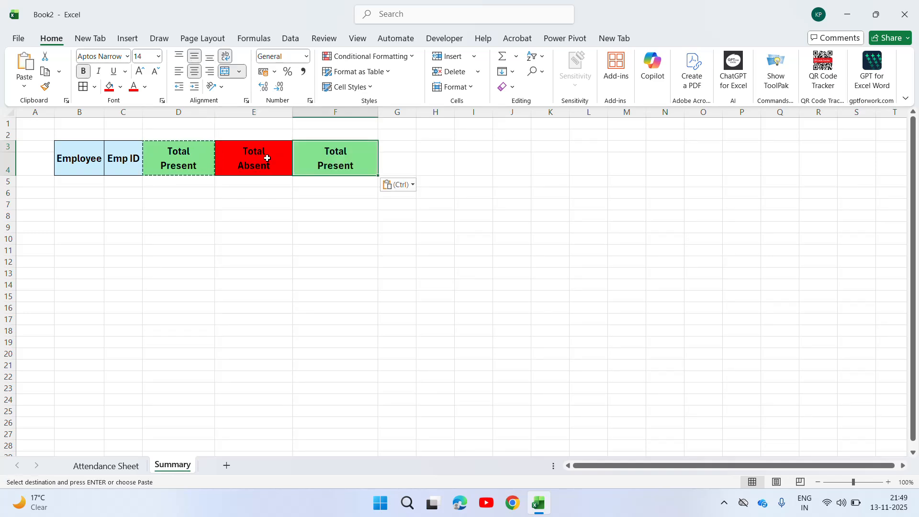
{"action": "type", "text": "Attend"}
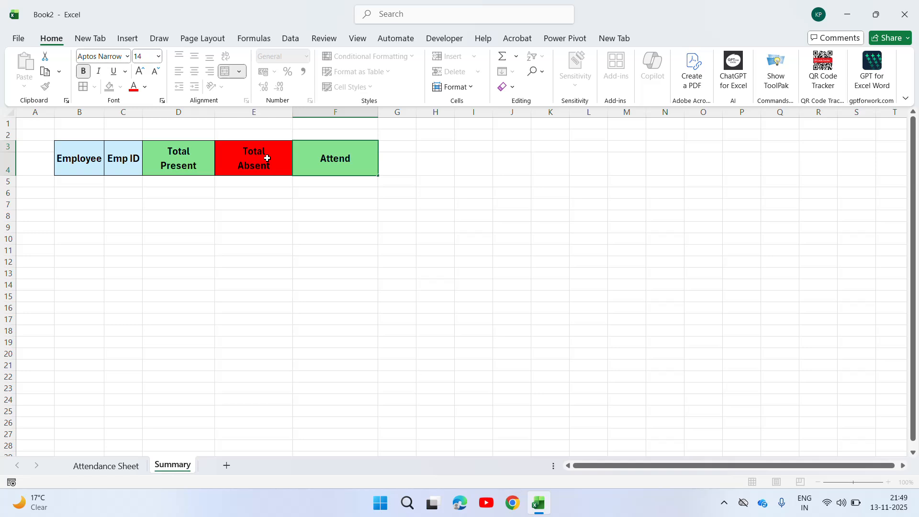
{"action": "type", "text": "ance %"}
{"action": "key", "text": "Return"}
{"action": "key", "text": "Up"}
{"action": "key", "text": "Left"}
{"action": "key", "text": "Left"}
{"action": "key", "text": "Left"}
{"action": "key", "text": "Left"}
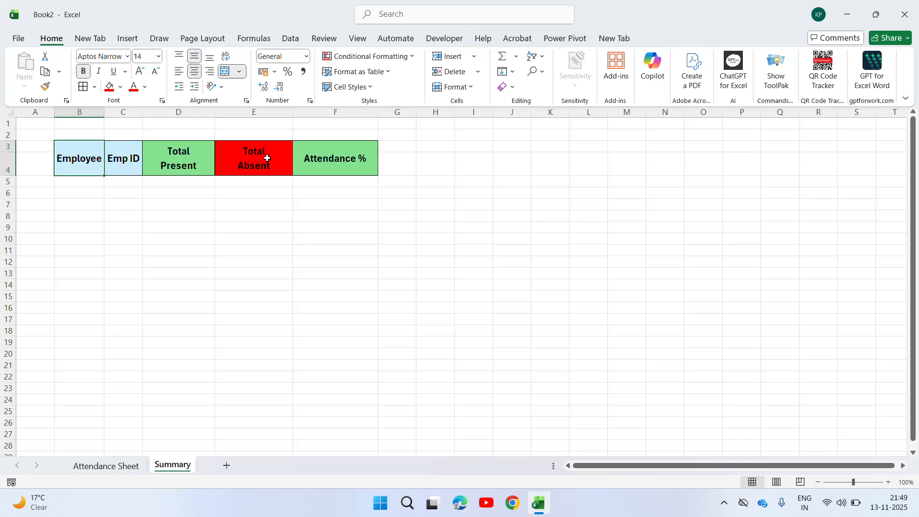
- Move the Summary sheet in front of the Attendance Sheet
{"action": "left_click", "coordinate": [124, 464]}
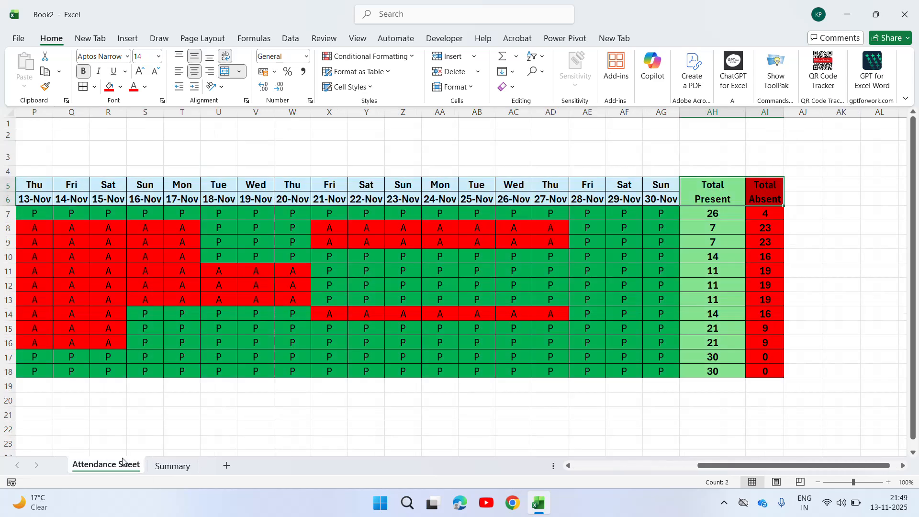
{"action": "left_click", "coordinate": [177, 222]}
{"action": "key", "text": "Up"}
{"action": "key", "text": "ctrl+Left"}
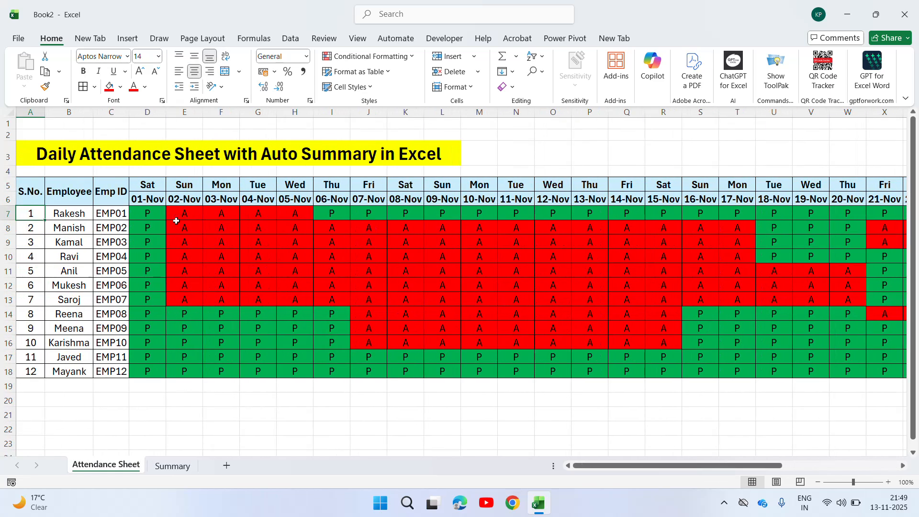
{"action": "key", "text": "Right"}
{"action": "key", "text": "Right"}
{"action": "key", "text": "Left"}
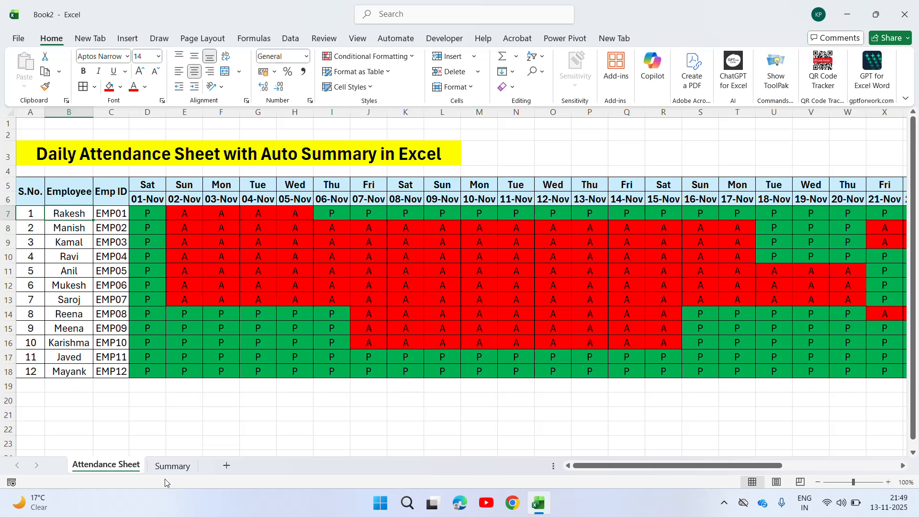
{"action": "left_click", "coordinate": [182, 467]}
{"action": "left_click_drag", "start_coordinate": [182, 467], "coordinate": [90, 178]}
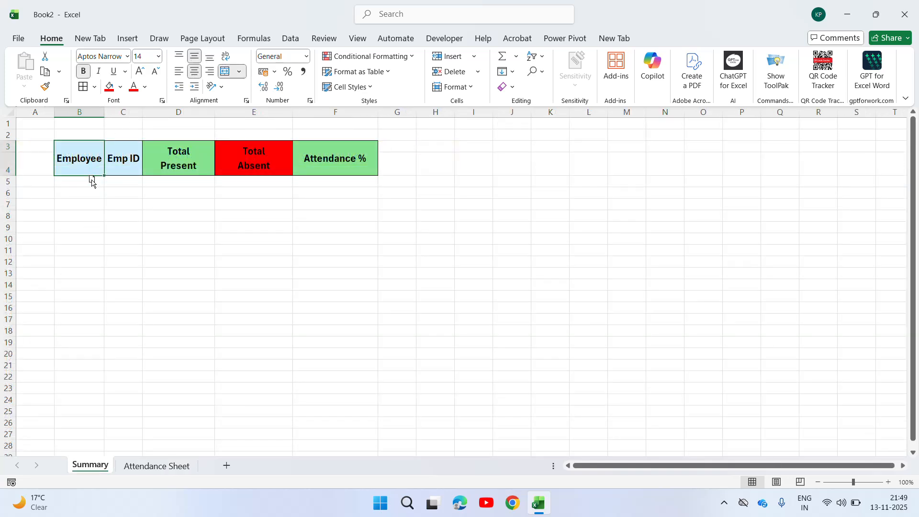
- Link B5 of the Summary sheet to the first employee name in B7 of the Attendance Sheet
{"action": "left_click", "coordinate": [92, 180]}
{"action": "type", "text": "="}
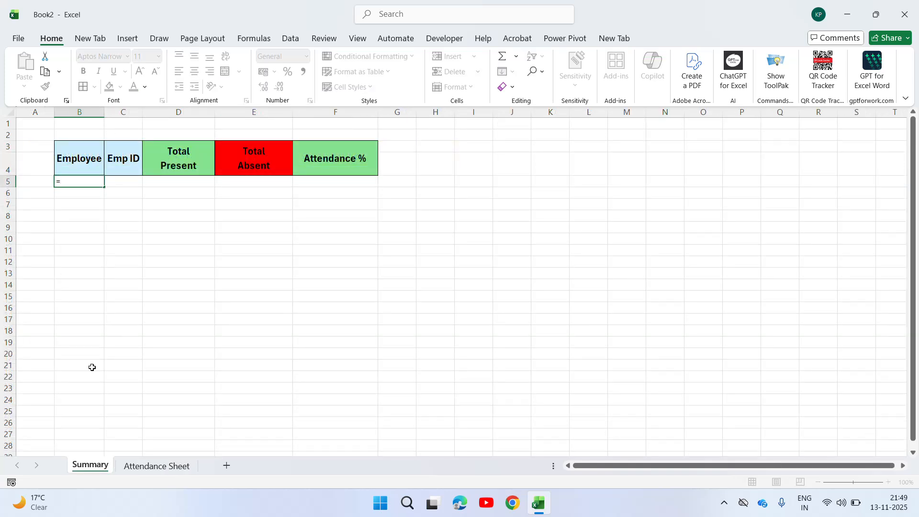
{"action": "left_click", "coordinate": [146, 465]}
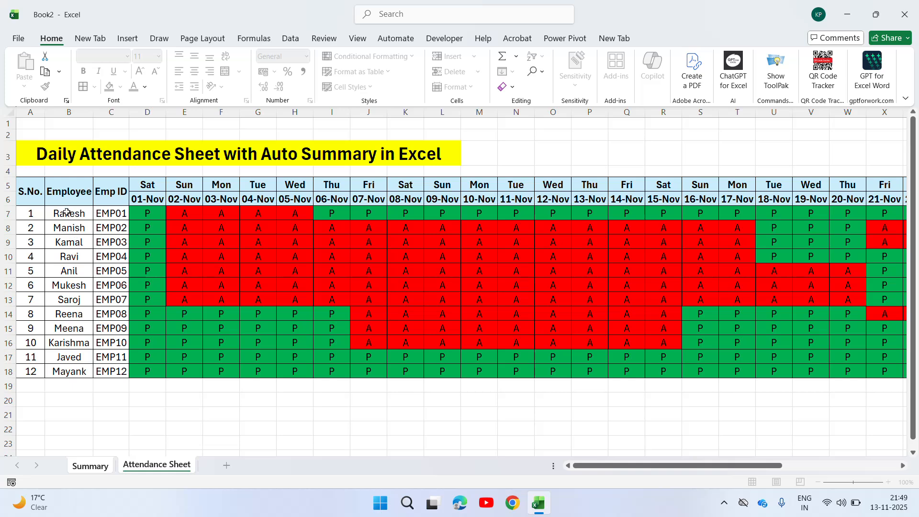
{"action": "left_click", "coordinate": [67, 212]}
{"action": "key", "text": "Return"}
{"action": "key", "text": "Up"}
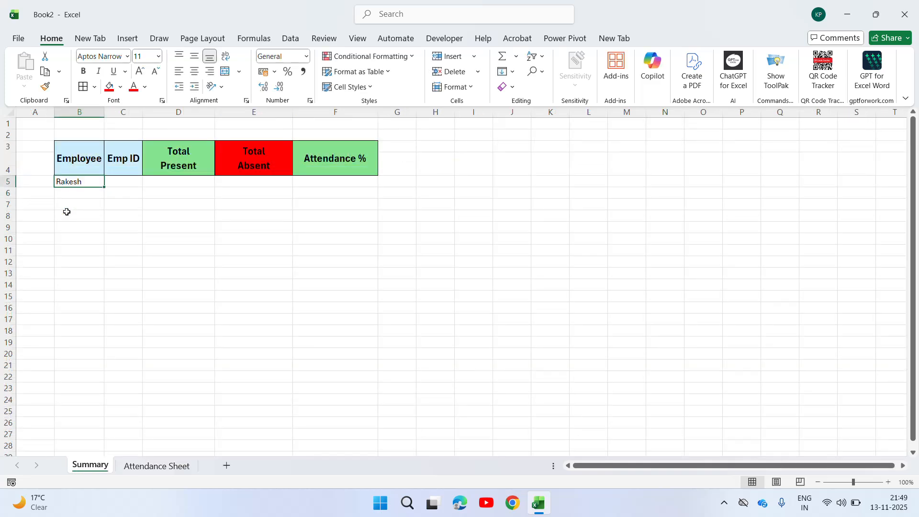
- Copy the link formula from B5 to C5 to bring in the first employee's Emp ID
{"action": "key", "text": "ctrl+c"}
{"action": "key", "text": "Right"}
{"action": "key", "text": "ctrl+v"}
{"action": "type", "text": "EMP01"}
{"action": "key", "text": "Left"}
{"action": "left_click", "coordinate": [168, 465]}
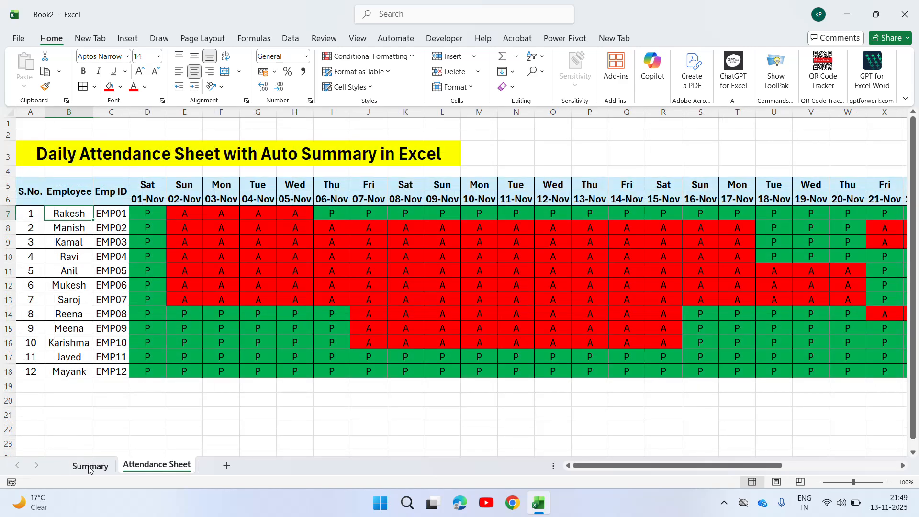
- Copy the linked Employee and Emp ID formulas in B5:C5 down to row 21
{"action": "left_click", "coordinate": [89, 467]}
{"action": "key", "text": "shift+Right"}
{"action": "key", "text": "ctrl+c"}
{"action": "key", "text": "shift+Down"}
{"action": "key", "text": "shift+Down"}
{"action": "key", "text": "shift+Down"}
{"action": "key", "text": "shift+Down"}
{"action": "key", "text": "shift+Down"}
{"action": "key", "text": "shift+Down"}
{"action": "key", "text": "shift+Down"}
{"action": "key", "text": "shift+Down"}
{"action": "key", "text": "shift+Down"}
{"action": "key", "text": "shift+Down"}
{"action": "key", "text": "shift+Down"}
{"action": "key", "text": "shift+Down"}
{"action": "key", "text": "shift+Down"}
{"action": "key", "text": "shift+Down"}
{"action": "key", "text": "shift+Down"}
{"action": "key", "text": "shift+Down"}
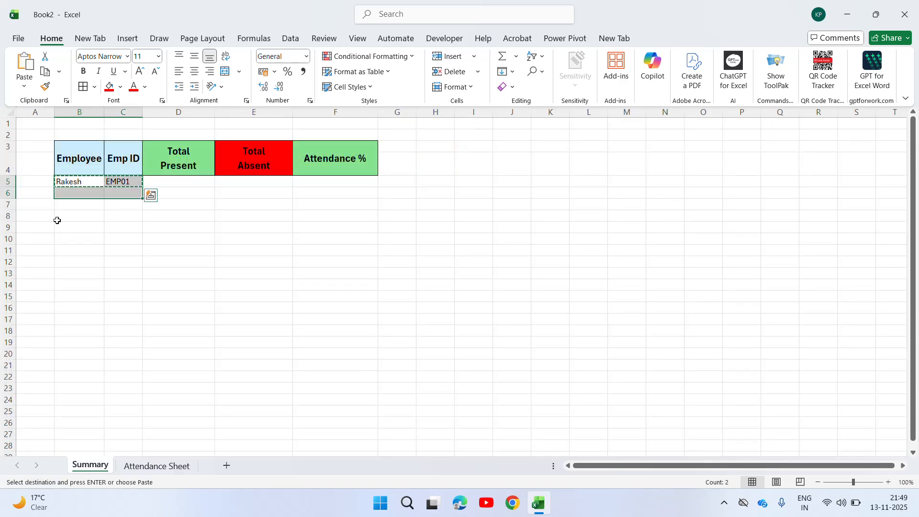
{"action": "key", "text": "ctrl+v"}
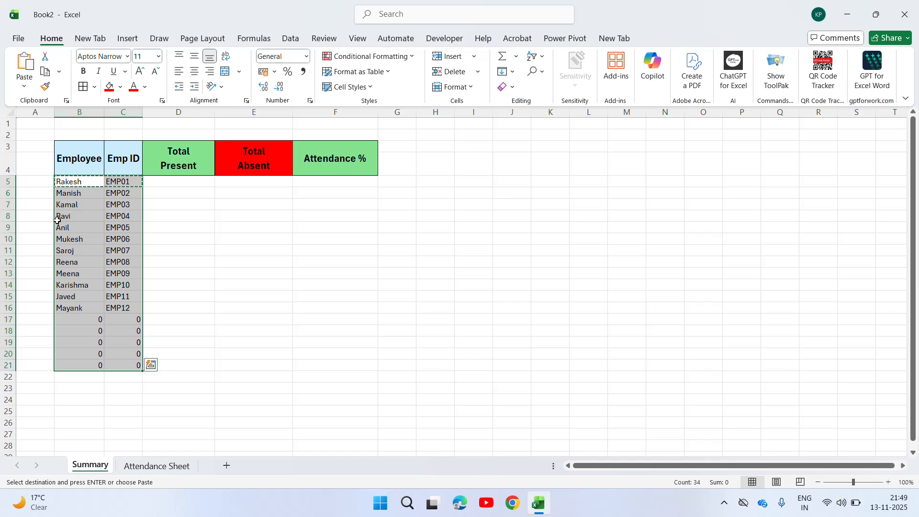
- Delete the surplus rows 17 to 21 below the employee list on the Summary sheet
{"action": "left_click", "coordinate": [57, 223]}
{"action": "key", "text": "Down"}
{"action": "key", "text": "Down"}
{"action": "key", "text": "Down"}
{"action": "key", "text": "Down"}
{"action": "key", "text": "Down"}
{"action": "key", "text": "Down"}
{"action": "key", "text": "Down"}
{"action": "key", "text": "Down"}
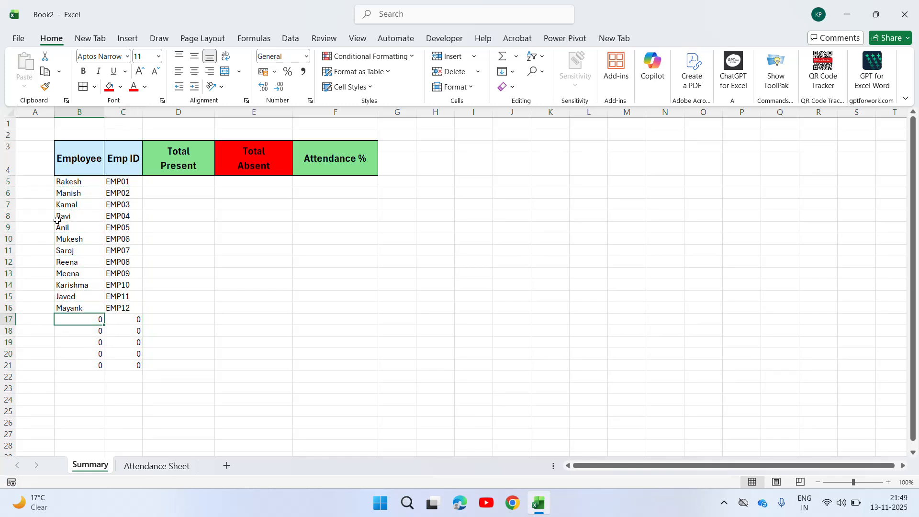
{"action": "key", "text": "shift+Down"}
{"action": "key", "text": "shift+Down"}
{"action": "key", "text": "shift+Down"}
{"action": "key", "text": "shift+Down"}
{"action": "key", "text": "shift+space"}
{"action": "key", "text": "ctrl+minus"}
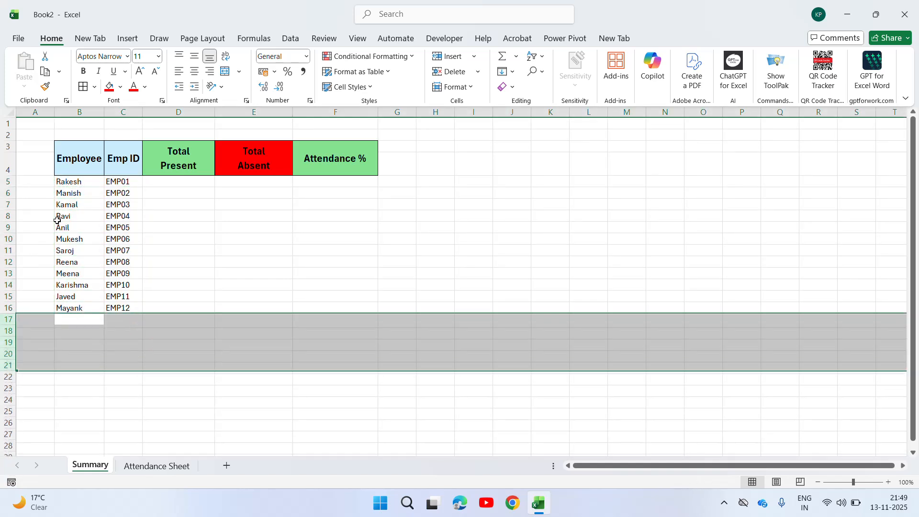
- Link D5 of the Summary sheet to the first employee's Total Present in AH7 of the Attendance Sheet
{"action": "key", "text": "ctrl+Up"}
{"action": "key", "text": "ctrl+Up"}
{"action": "key", "text": "Up"}
{"action": "key", "text": "Down"}
{"action": "key", "text": "Down"}
{"action": "key", "text": "Right"}
{"action": "key", "text": "Right"}
{"action": "key", "text": "Left"}
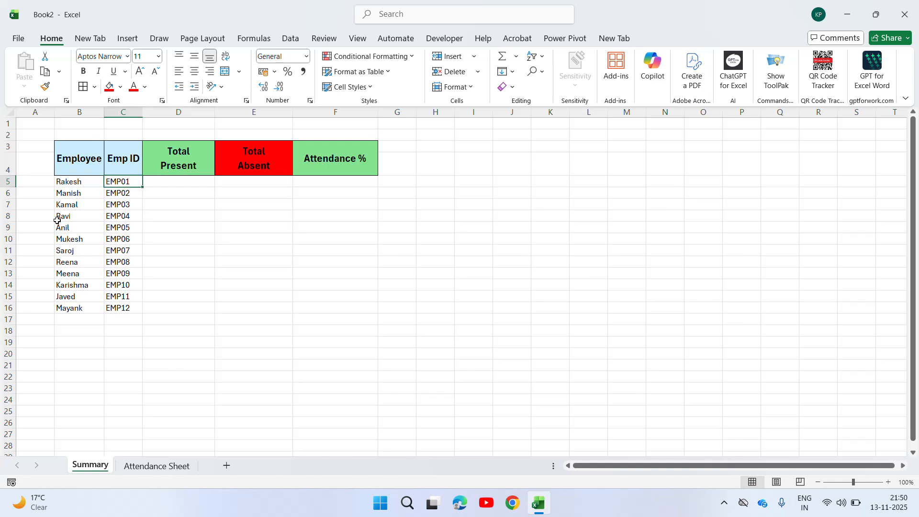
{"action": "key", "text": "Right"}
{"action": "key", "text": "Right"}
{"action": "key", "text": "Left"}
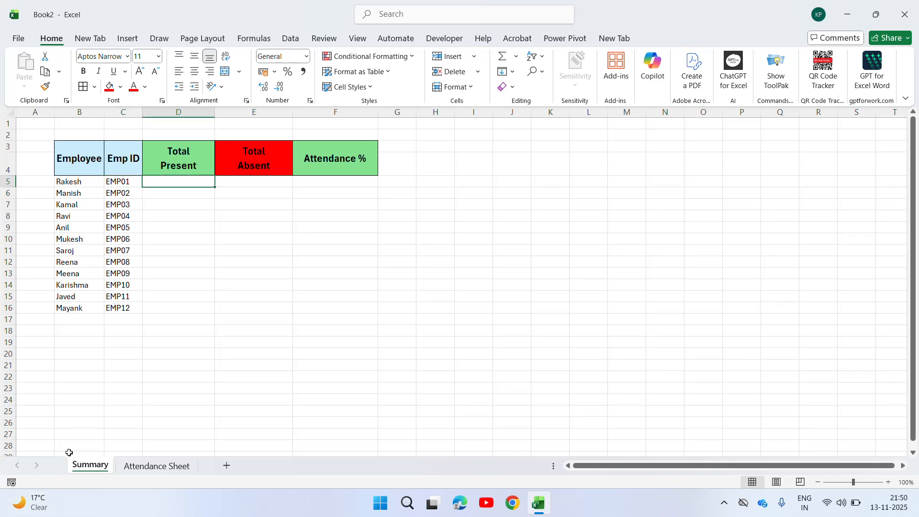
{"action": "type", "text": "="}
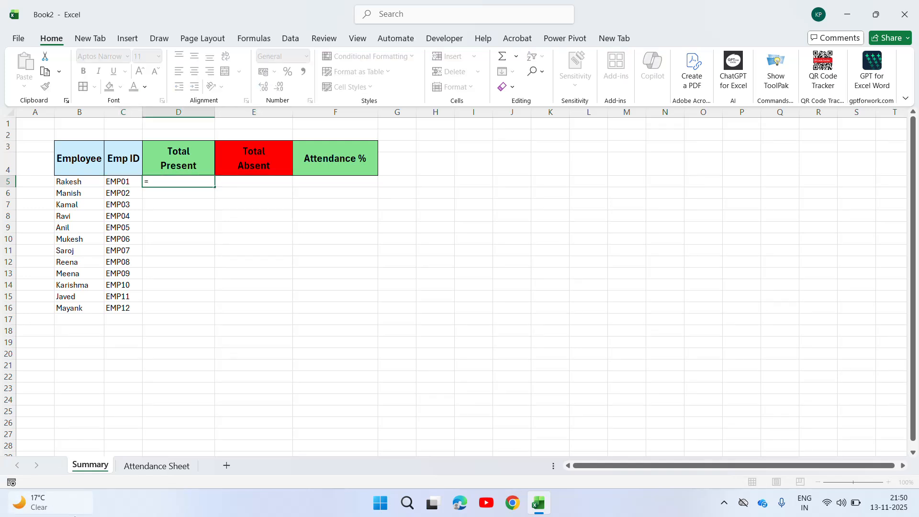
{"action": "left_click", "coordinate": [156, 466]}
{"action": "left_click", "coordinate": [721, 207]}
{"action": "key", "text": "Right"}
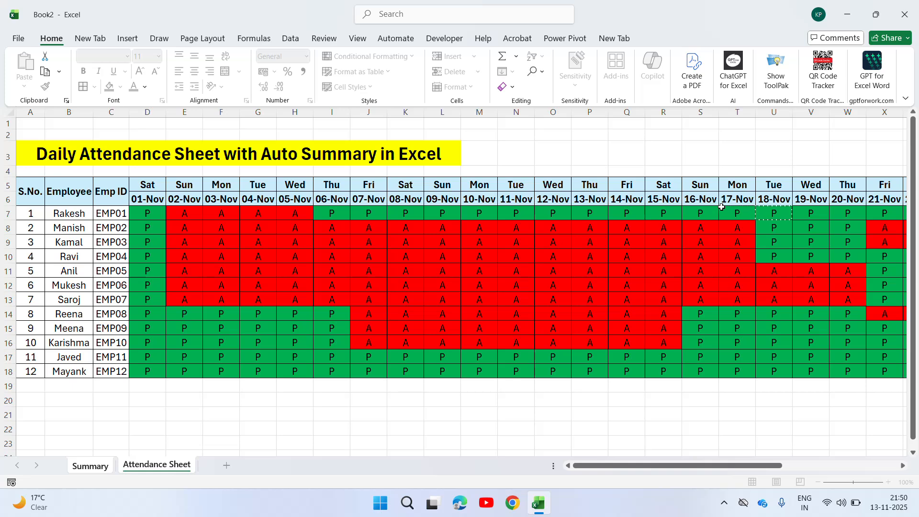
{"action": "key", "text": "ctrl+Right"}
{"action": "key", "text": "Right"}
{"action": "key", "text": "Right"}
{"action": "key", "text": "Right"}
{"action": "key", "text": "Right"}
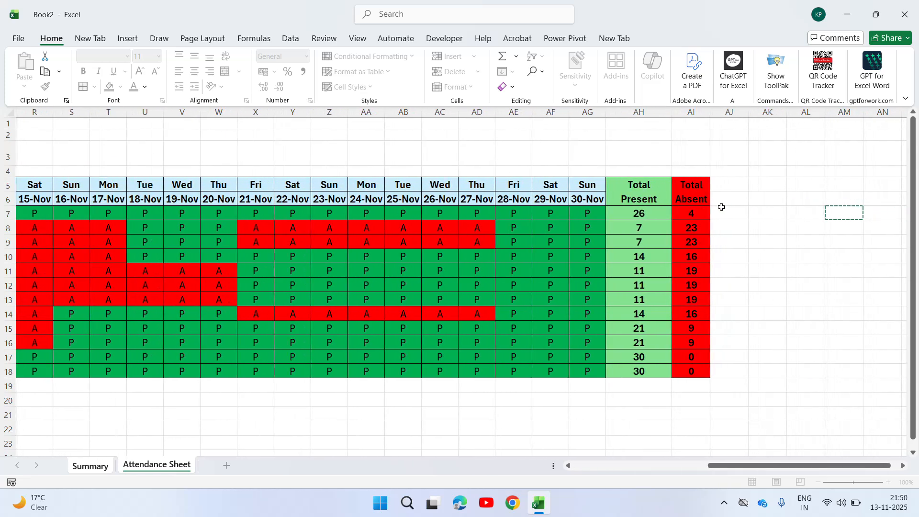
{"action": "key", "text": "Left"}
{"action": "key", "text": "Left"}
{"action": "key", "text": "Left"}
{"action": "key", "text": "Left"}
{"action": "key", "text": "Left"}
{"action": "key", "text": "Return"}
- Copy the Total Present link formula from D5 down to D16
{"action": "key", "text": "Up"}
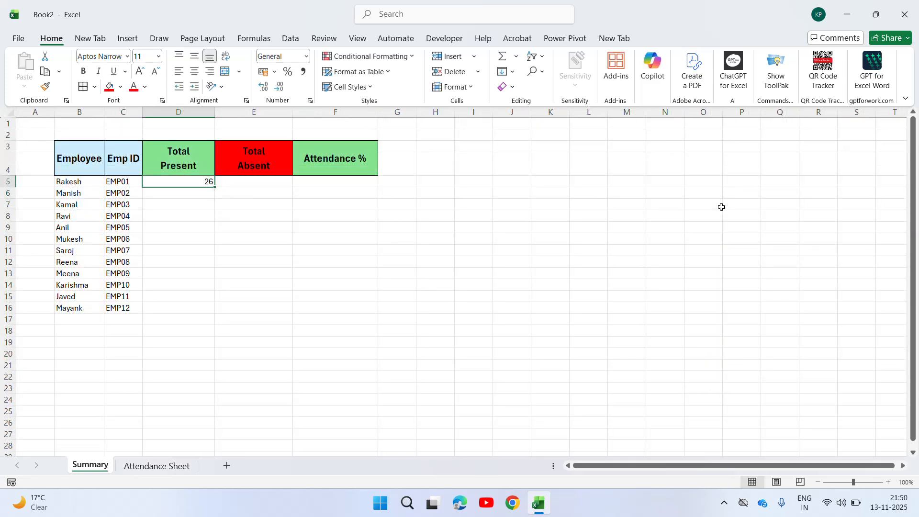
{"action": "key", "text": "ctrl+c"}
{"action": "key", "text": "shift+Down"}
{"action": "key", "text": "shift+Down"}
{"action": "key", "text": "shift+Down"}
{"action": "key", "text": "shift+Down"}
{"action": "key", "text": "shift+Down"}
{"action": "key", "text": "shift+Down"}
{"action": "key", "text": "shift+Down"}
{"action": "key", "text": "shift+Down"}
{"action": "key", "text": "shift+Down"}
{"action": "key", "text": "shift+Down"}
{"action": "key", "text": "shift+Down"}
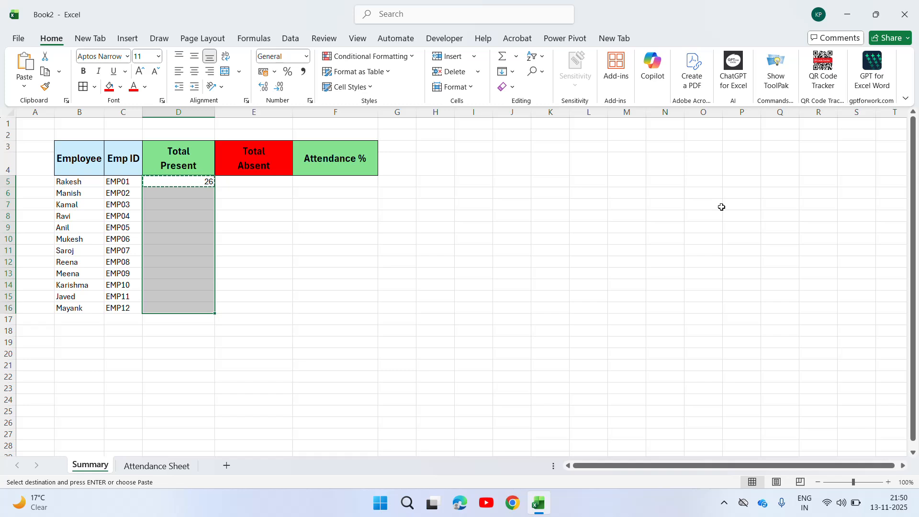
{"action": "key", "text": "ctrl+v"}
{"action": "key", "text": "Escape"}
- Link E5 of the Summary sheet to the first employee's Total Absent in AI7 of the Attendance Sheet
{"action": "key", "text": "Right"}
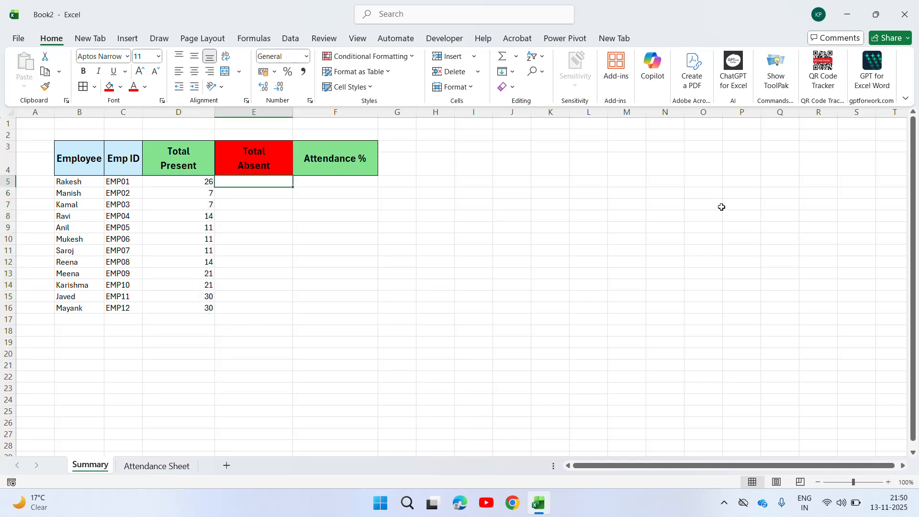
{"action": "type", "text": "="}
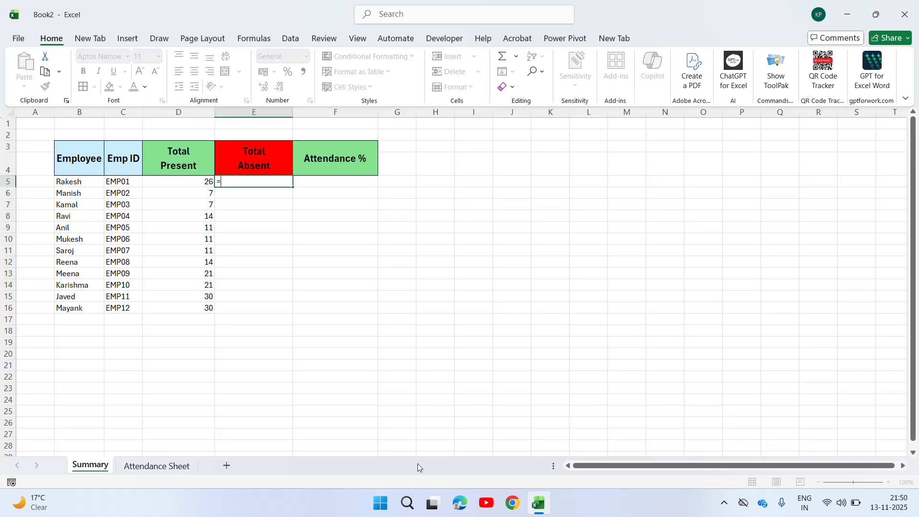
{"action": "left_click", "coordinate": [178, 473]}
{"action": "left_click", "coordinate": [693, 214]}
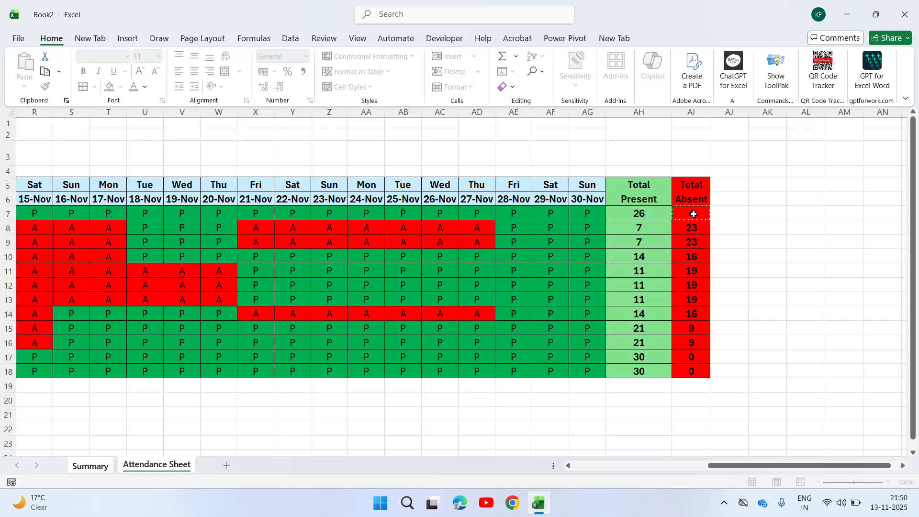
{"action": "key", "text": "Return"}
- Copy the Total Absent link formula from E5 down to E16
{"action": "key", "text": "Up"}
{"action": "key", "text": "ctrl+c"}
{"action": "key", "text": "Left"}
{"action": "key", "text": "ctrl+Down"}
{"action": "key", "text": "Right"}
{"action": "key", "text": "ctrl+shift+Up"}
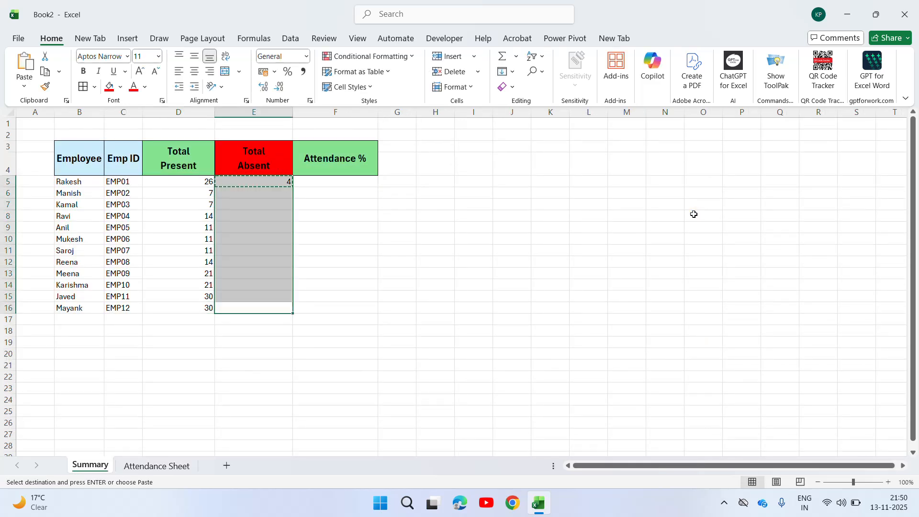
{"action": "key", "text": "ctrl+v"}
{"action": "key", "text": "Escape"}
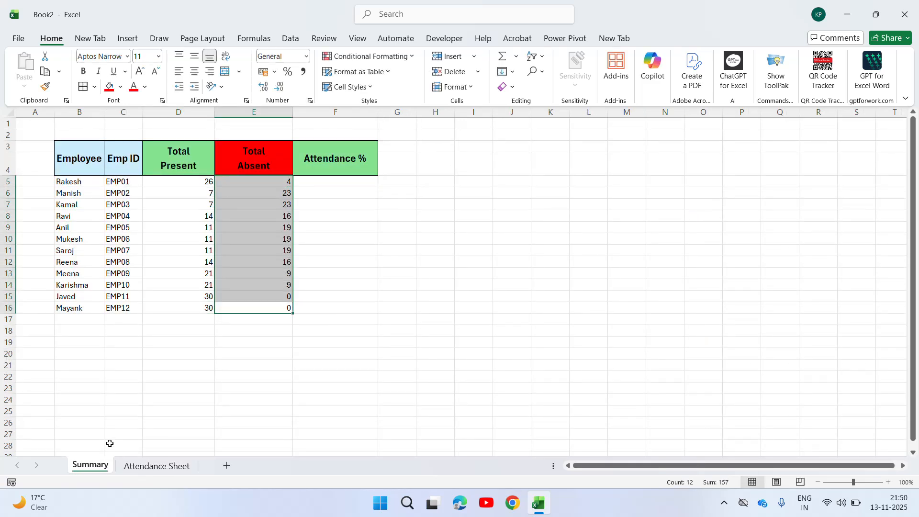
- Set the font size of the whole Summary table, B3:F16, to 14
{"action": "left_click", "coordinate": [105, 162]}
{"action": "key", "text": "ctrl+shift+Right"}
{"action": "key", "text": "shift+Down"}
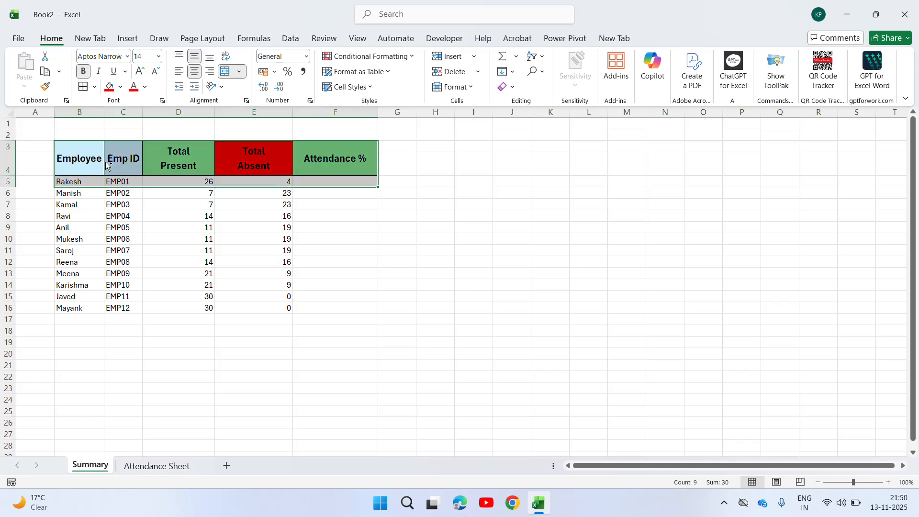
{"action": "key", "text": "shift+Down"}
{"action": "key", "text": "shift+Down"}
{"action": "key", "text": "shift+Down"}
{"action": "key", "text": "shift+Down"}
{"action": "key", "text": "shift+Down"}
{"action": "key", "text": "shift+Down"}
{"action": "key", "text": "shift+Down"}
{"action": "key", "text": "shift+Down"}
{"action": "key", "text": "shift+Down"}
{"action": "key", "text": "shift+Down"}
{"action": "key", "text": "shift+Down"}
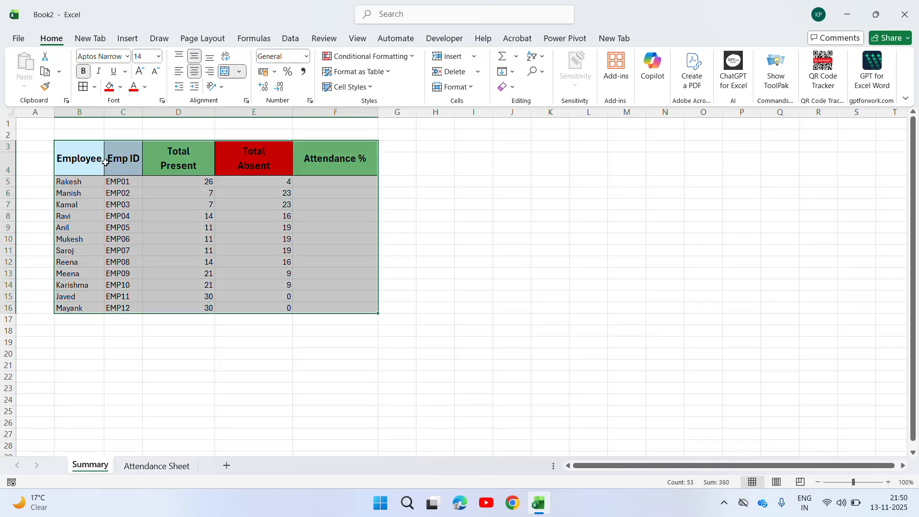
{"action": "left_click", "coordinate": [146, 55]}
{"action": "type", "text": "14"}
{"action": "key", "text": "Return"}
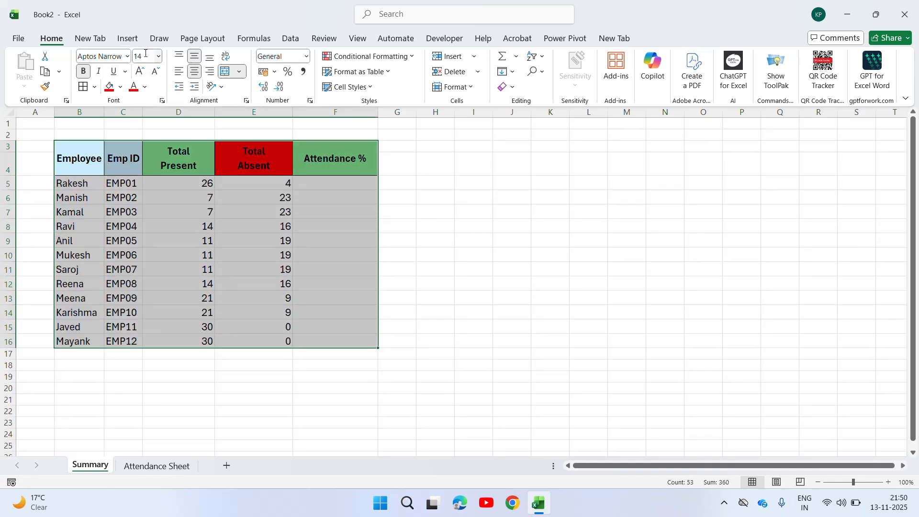
- Centre the contents of the Summary table B3:F16 horizontally and apply borders to all its cells
{"action": "left_click", "coordinate": [193, 73]}
{"action": "left_click", "coordinate": [194, 74]}
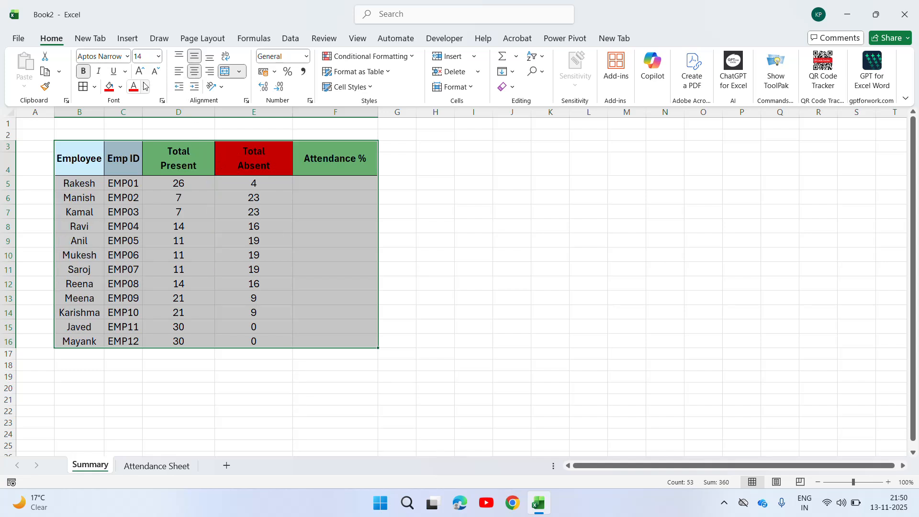
{"action": "left_click", "coordinate": [87, 91]}
{"action": "left_click", "coordinate": [332, 184]}
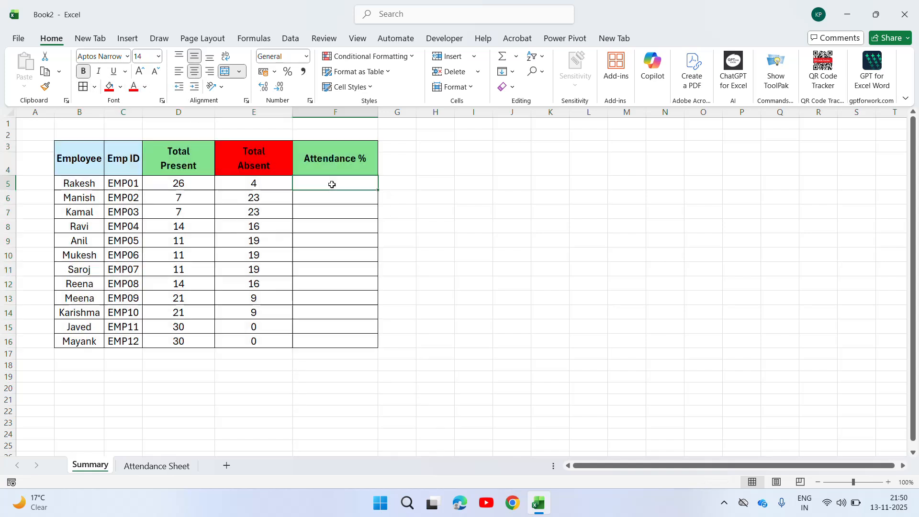
{"action": "key", "text": "Up"}
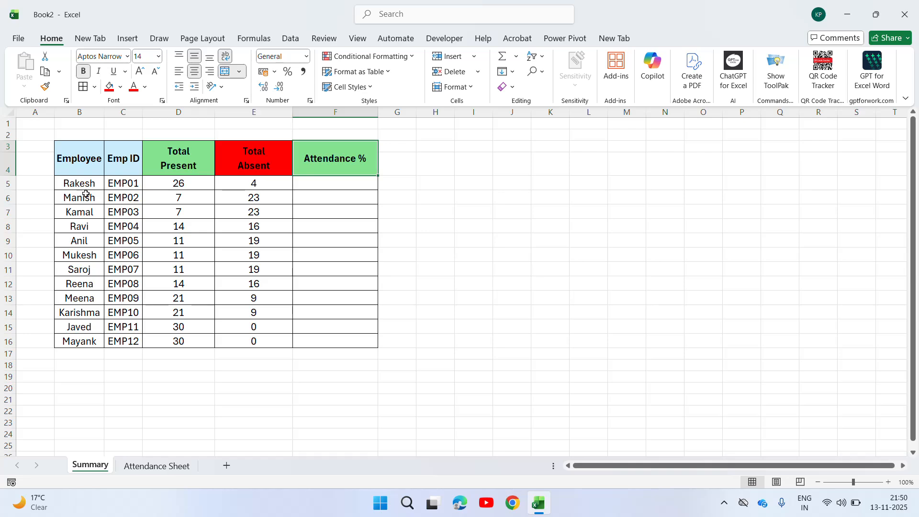
- Replace the first employee's name in B7 of the Attendance Sheet and check the linked name on the Summary sheet
{"action": "left_click", "coordinate": [170, 466]}
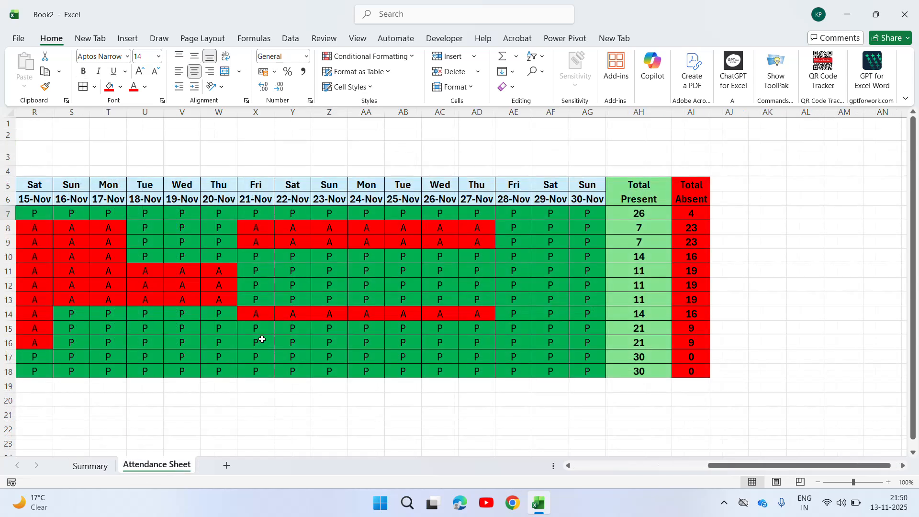
{"action": "key", "text": "Down"}
{"action": "key", "text": "Left"}
{"action": "key", "text": "Left"}
{"action": "key", "text": "Left"}
{"action": "key", "text": "Left"}
{"action": "key", "text": "Left"}
{"action": "key", "text": "Left"}
{"action": "key", "text": "Left"}
{"action": "key", "text": "Left"}
{"action": "key", "text": "Left"}
{"action": "key", "text": "Left"}
{"action": "key", "text": "Left"}
{"action": "key", "text": "Left"}
{"action": "key", "text": "Left"}
{"action": "key", "text": "Left"}
{"action": "key", "text": "Left"}
{"action": "key", "text": "Left"}
{"action": "key", "text": "Left"}
{"action": "key", "text": "Left"}
{"action": "key", "text": "Left"}
{"action": "key", "text": "Left"}
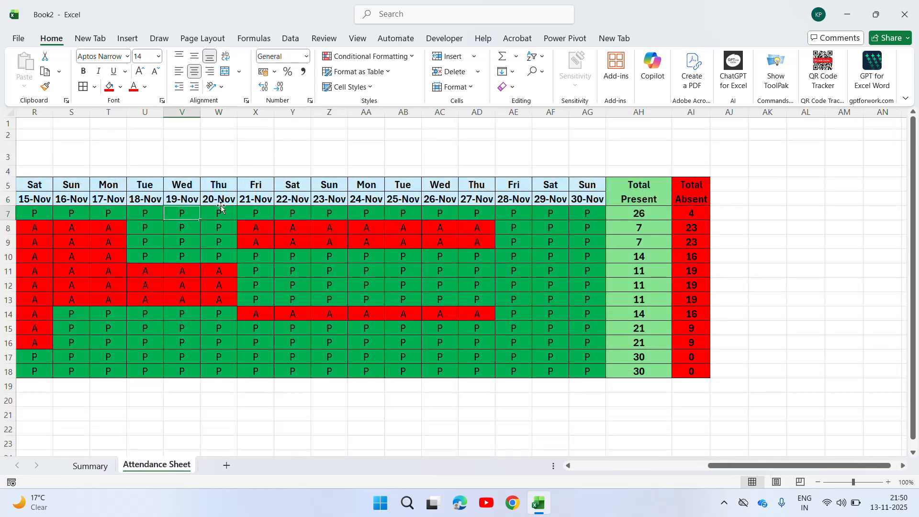
{"action": "key", "text": "Right"}
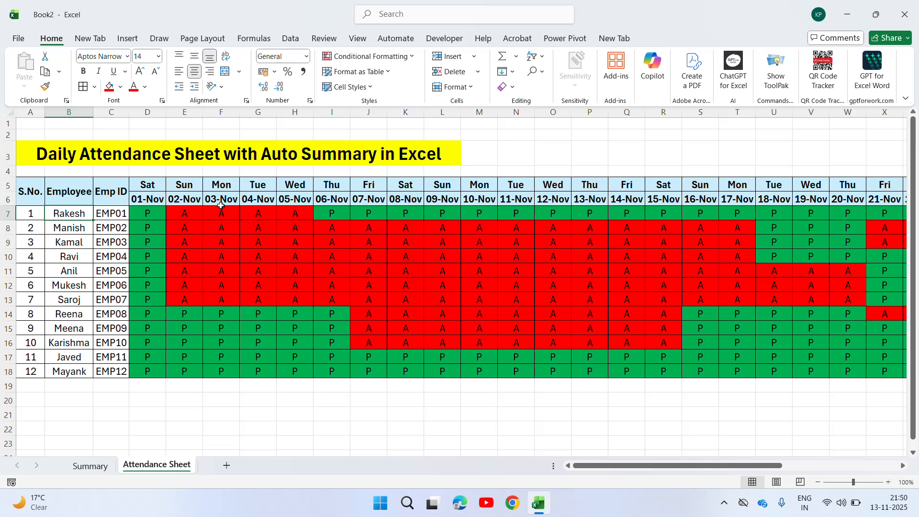
{"action": "type", "text": "Kamlesh"}
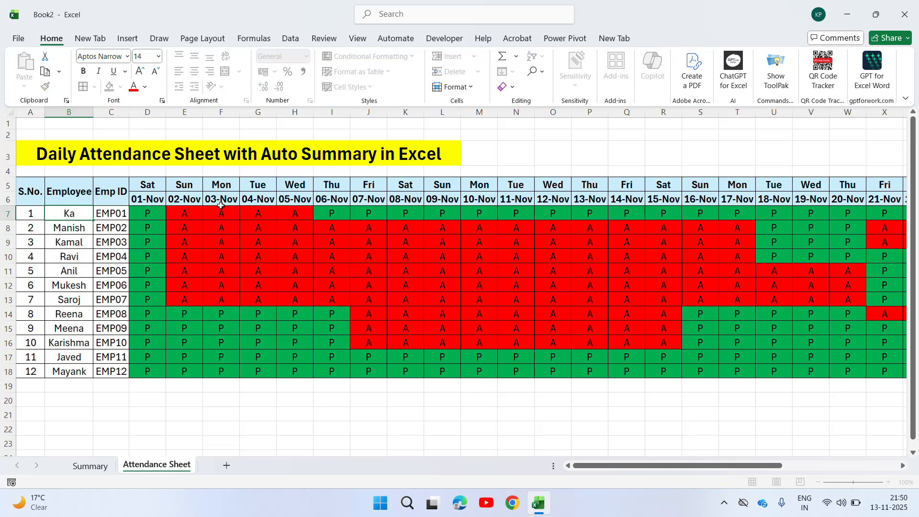
{"action": "key", "text": "Return"}
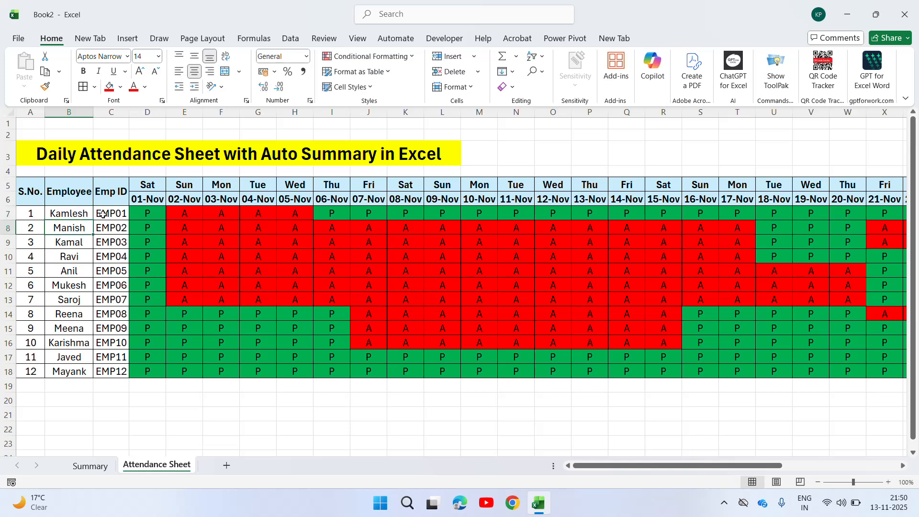
{"action": "left_click", "coordinate": [91, 465]}
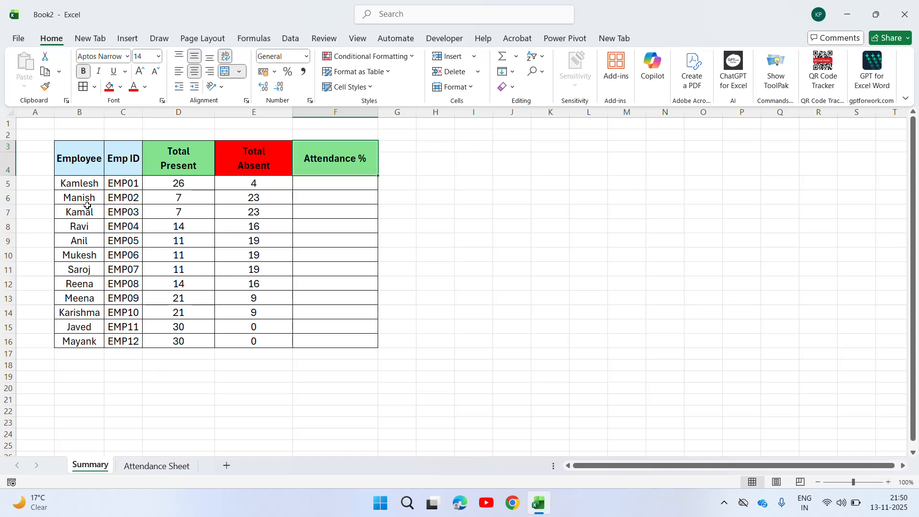
- Enter another employee name in B7 of the Attendance Sheet and return to the Summary sheet to check the link again
{"action": "left_click", "coordinate": [157, 466]}
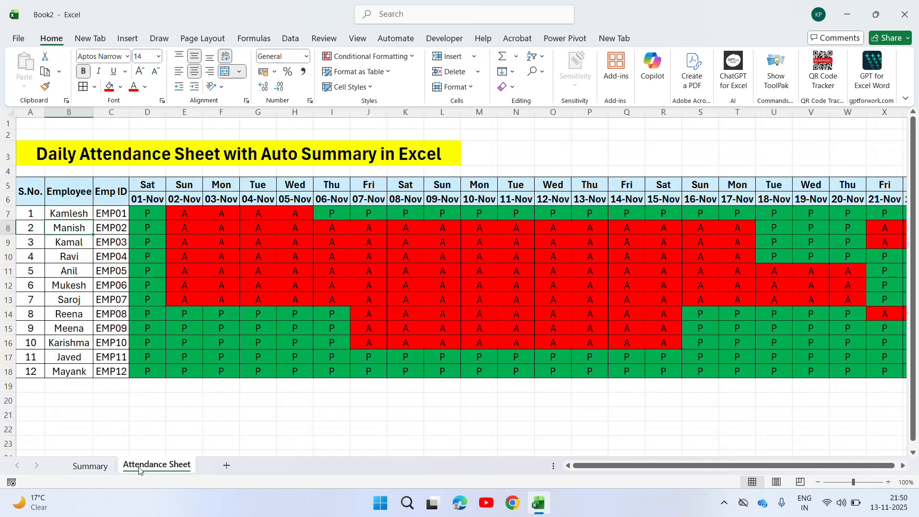
{"action": "left_click", "coordinate": [63, 217]}
{"action": "type", "text": "Manoj"}
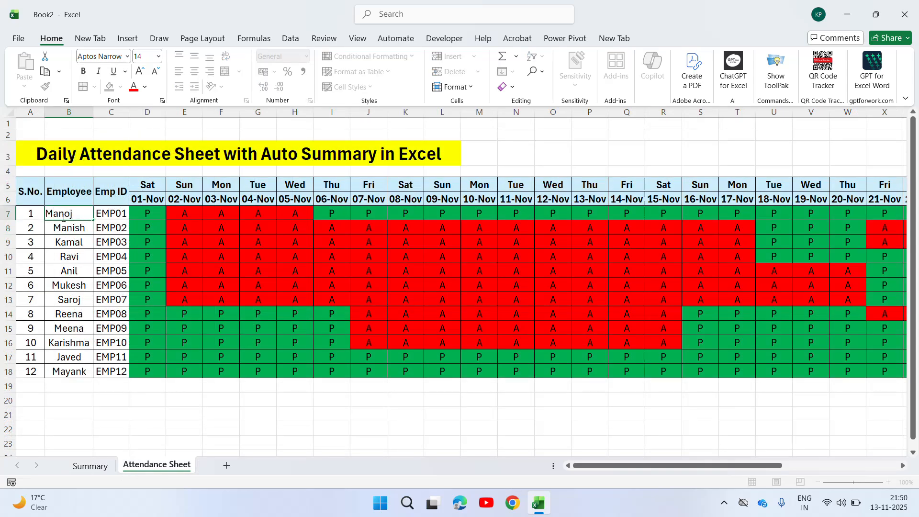
{"action": "key", "text": "Return"}
{"action": "left_click", "coordinate": [63, 217]}
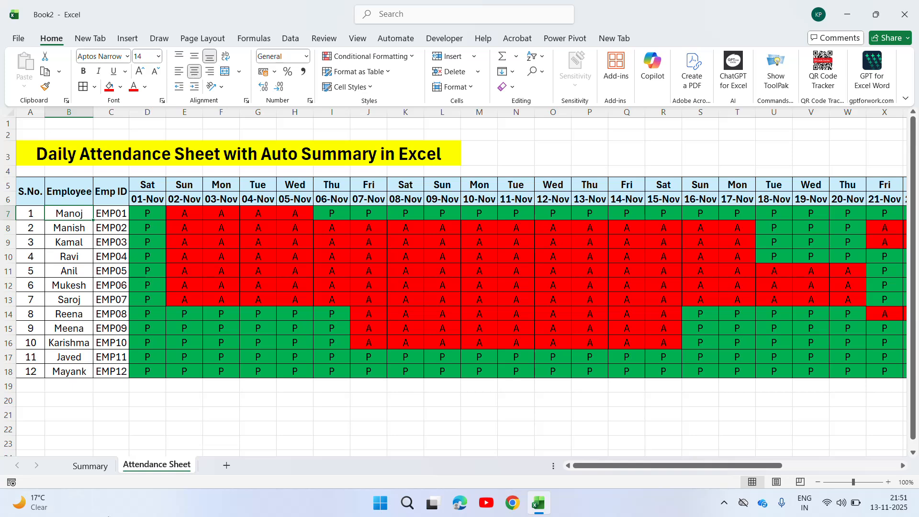
{"action": "left_click", "coordinate": [101, 468]}
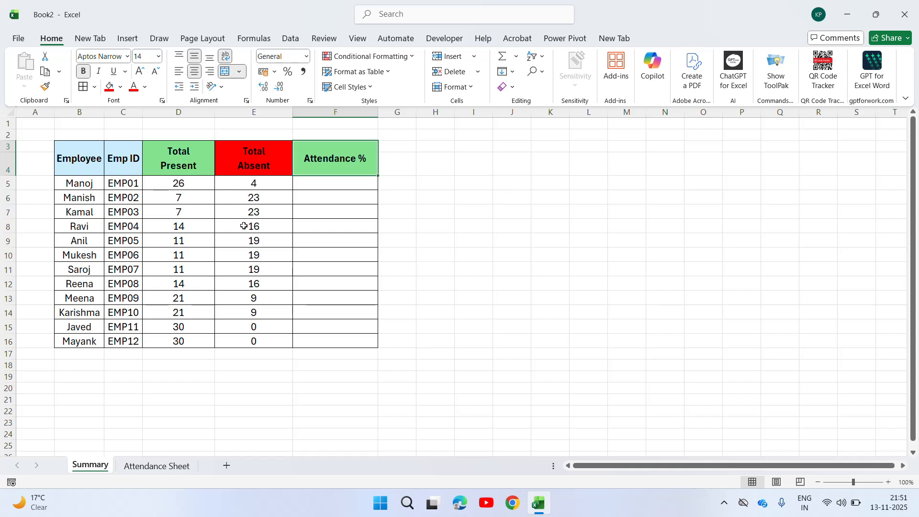
- Calculate the first employee's attendance percentage in F5, dividing Total Present in AH7 of the Attendance Sheet by the total days and multiplying by 100
{"action": "left_click", "coordinate": [344, 184]}
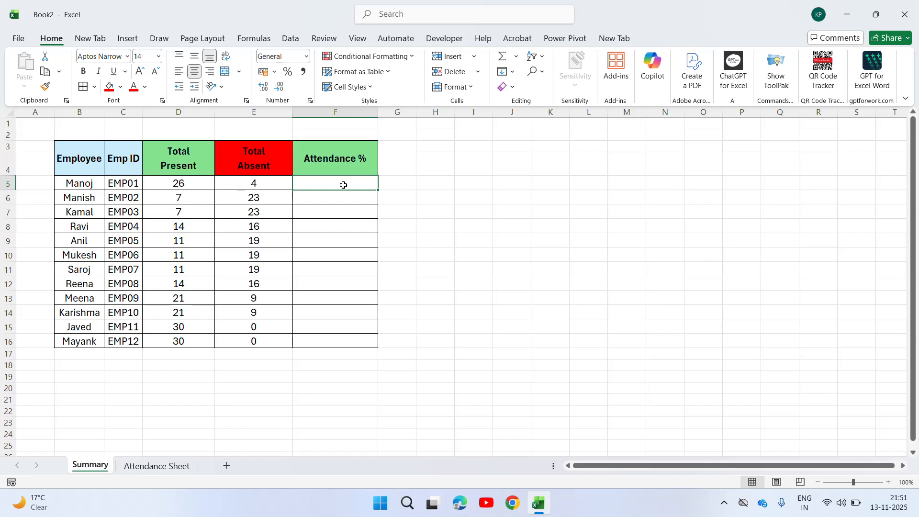
{"action": "type", "text": "="}
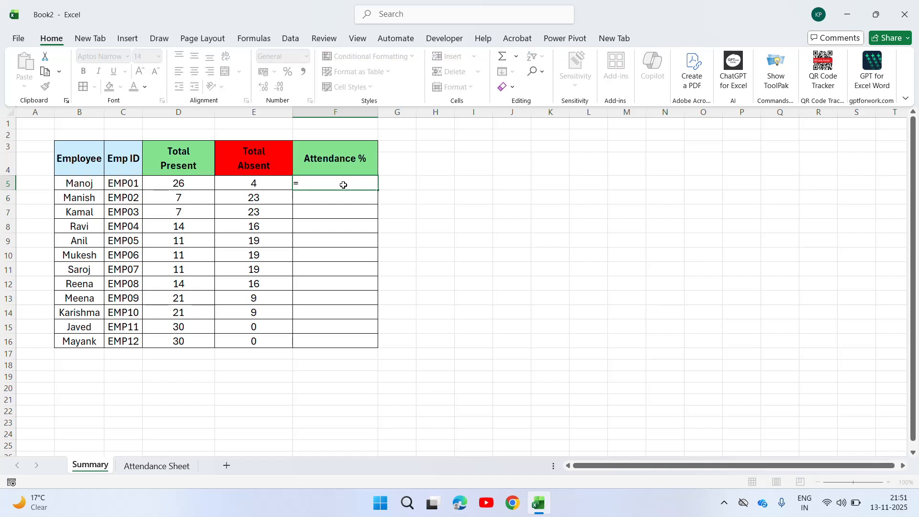
{"action": "type", "text": "("}
{"action": "left_click", "coordinate": [154, 467]}
{"action": "left_click", "coordinate": [447, 214]}
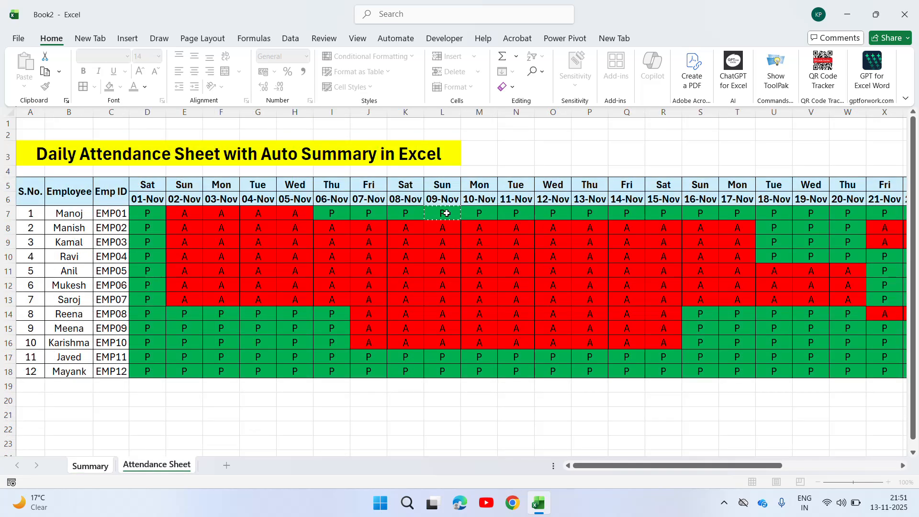
{"action": "key", "text": "Right"}
{"action": "key", "text": "Right"}
{"action": "key", "text": "Right"}
{"action": "key", "text": "Right"}
{"action": "key", "text": "Right"}
{"action": "key", "text": "Right"}
{"action": "key", "text": "Right"}
{"action": "key", "text": "Right"}
{"action": "key", "text": "Right"}
{"action": "key", "text": "Right"}
{"action": "key", "text": "Right"}
{"action": "key", "text": "Right"}
{"action": "key", "text": "Right"}
{"action": "key", "text": "Right"}
{"action": "key", "text": "Right"}
{"action": "key", "text": "Right"}
{"action": "key", "text": "Right"}
{"action": "key", "text": "Right"}
{"action": "key", "text": "Right"}
{"action": "key", "text": "Right"}
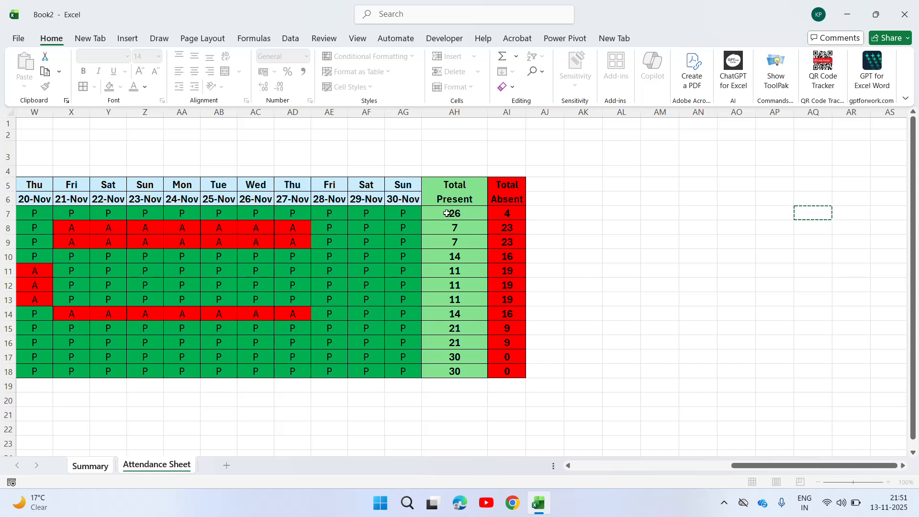
{"action": "key", "text": "Left"}
{"action": "key", "text": "Left"}
{"action": "key", "text": "Left"}
{"action": "key", "text": "Left"}
{"action": "key", "text": "Left"}
{"action": "key", "text": "Left"}
{"action": "key", "text": "Left"}
{"action": "key", "text": "Left"}
{"action": "key", "text": "Left"}
{"action": "key", "text": "Return"}
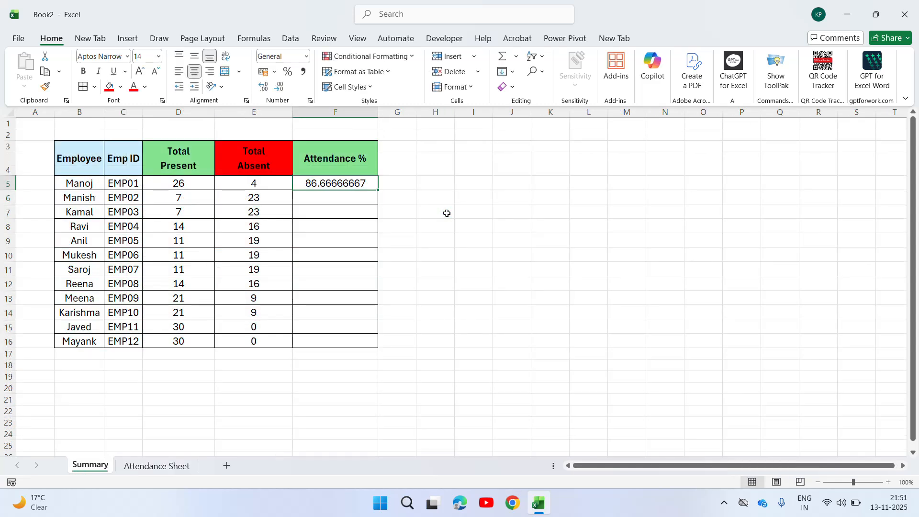
- Copy the Attendance % formula from F5 down to F16
{"action": "key", "text": "ctrl+c"}
{"action": "key", "text": "Left"}
{"action": "key", "text": "ctrl+Down"}
{"action": "key", "text": "Right"}
{"action": "key", "text": "ctrl+shift+Up"}
{"action": "key", "text": "ctrl+v"}
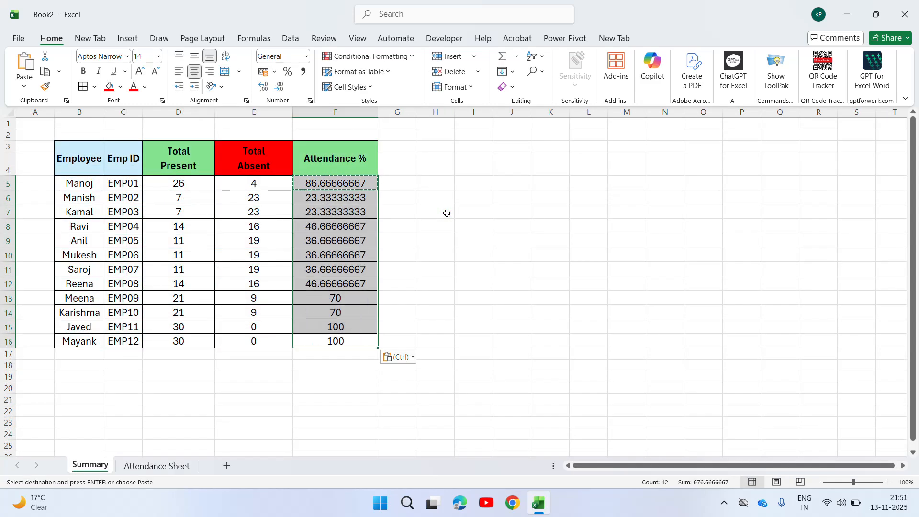
{"action": "key", "text": "Escape"}
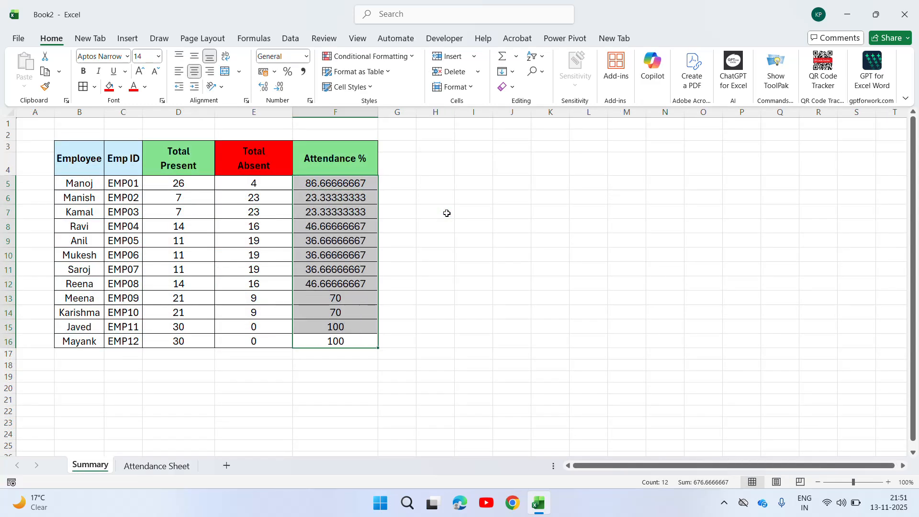
- Try the Percentage number format on the Attendance % values in F5:F16 and undo it
{"action": "left_click", "coordinate": [287, 75]}
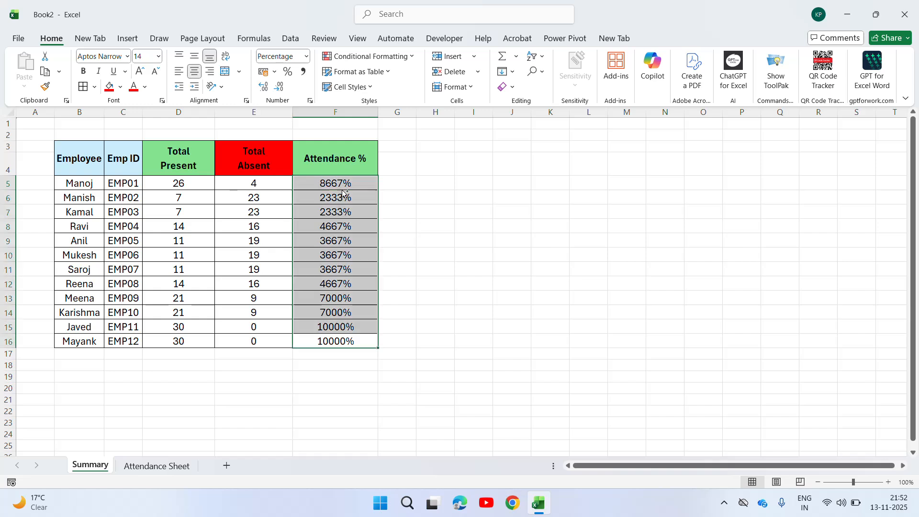
{"action": "key", "text": "ctrl+z"}
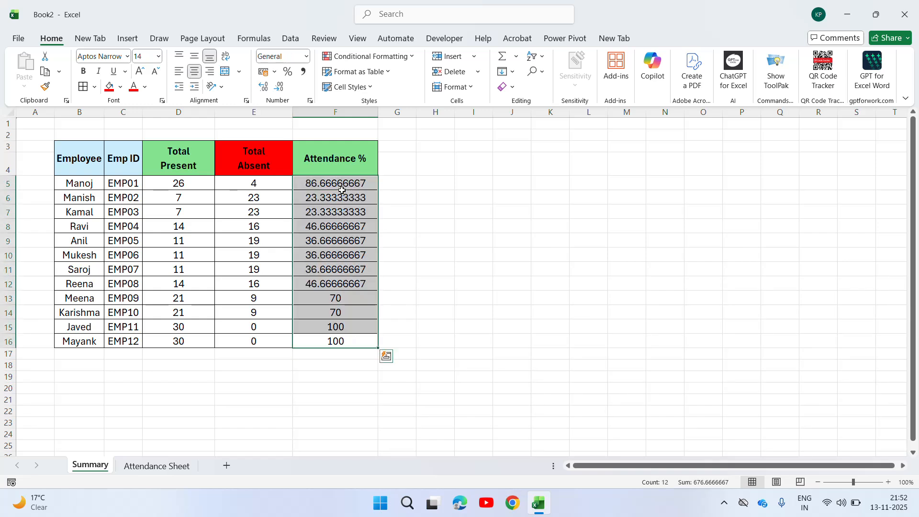
- Check the Attendance % formula in F5 and copy it again down to F16
{"action": "left_click", "coordinate": [341, 189]}
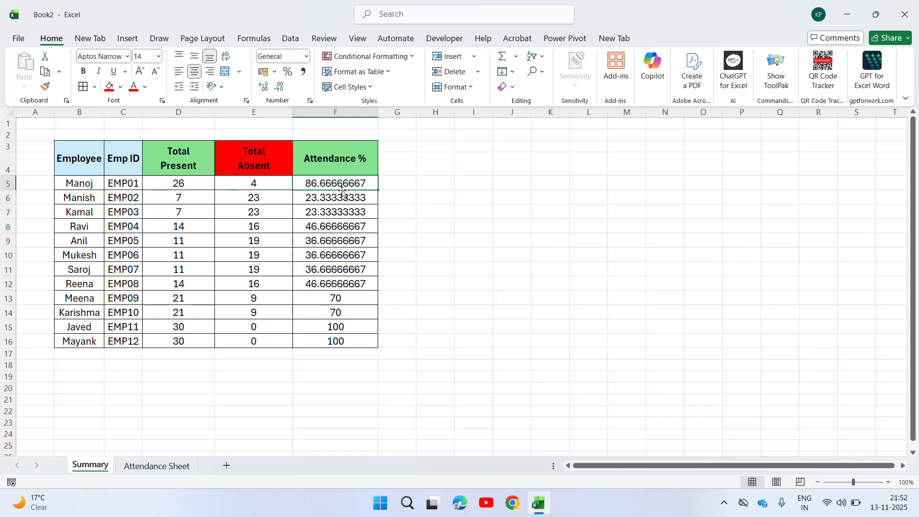
{"action": "double_click", "coordinate": [342, 189]}
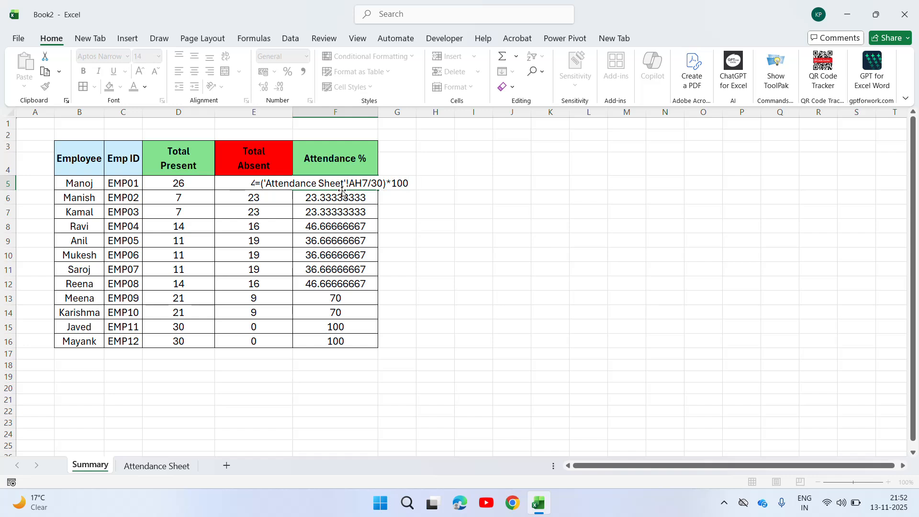
{"action": "key", "text": "Return"}
{"action": "key", "text": "Return"}
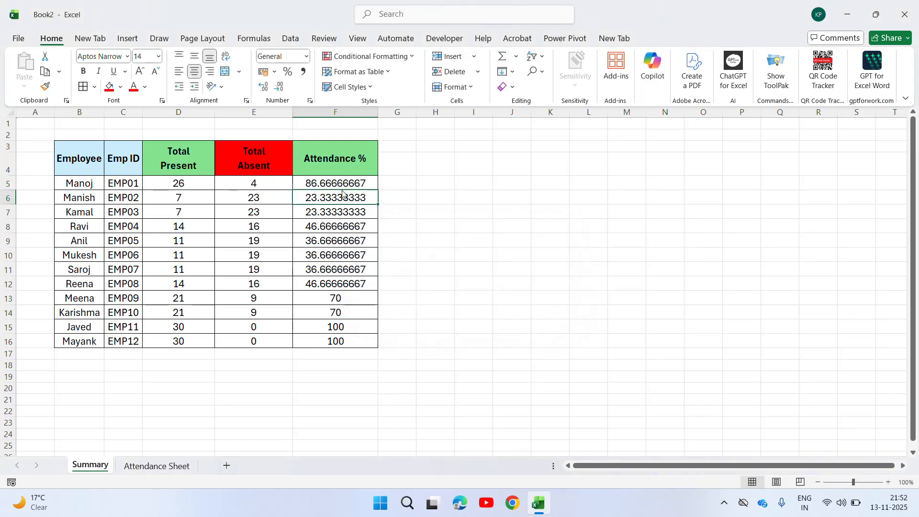
{"action": "left_click", "coordinate": [341, 189]}
{"action": "key", "text": "ctrl+c"}
{"action": "key", "text": "ctrl+shift+Down"}
{"action": "key", "text": "ctrl+v"}
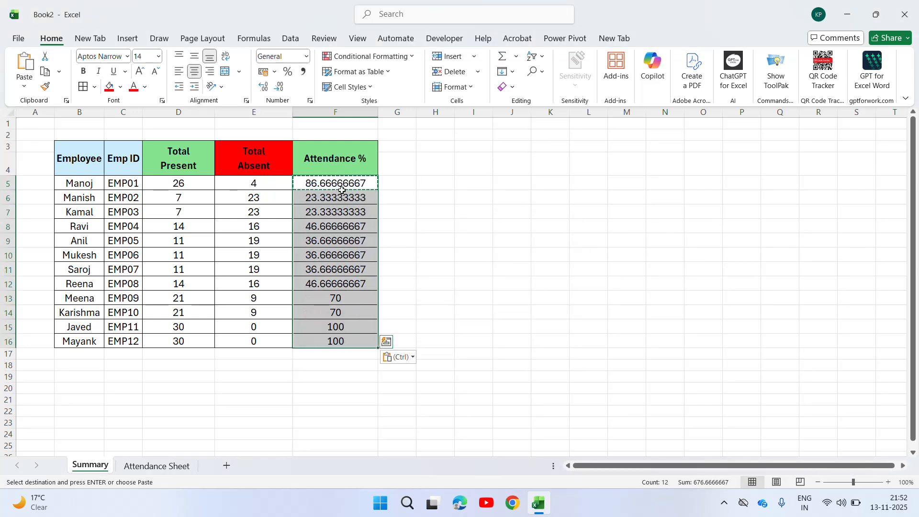
{"action": "key", "text": "Escape"}
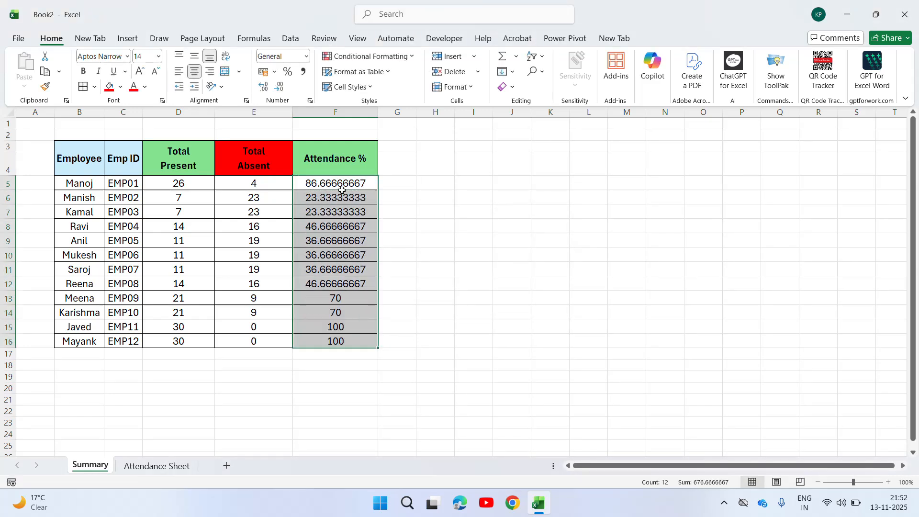
- Format the Attendance % values in F5:F16 as Number with 0 decimal places
{"action": "right_click", "coordinate": [319, 243]}
{"action": "left_click", "coordinate": [365, 389]}
{"action": "left_click", "coordinate": [238, 249]}
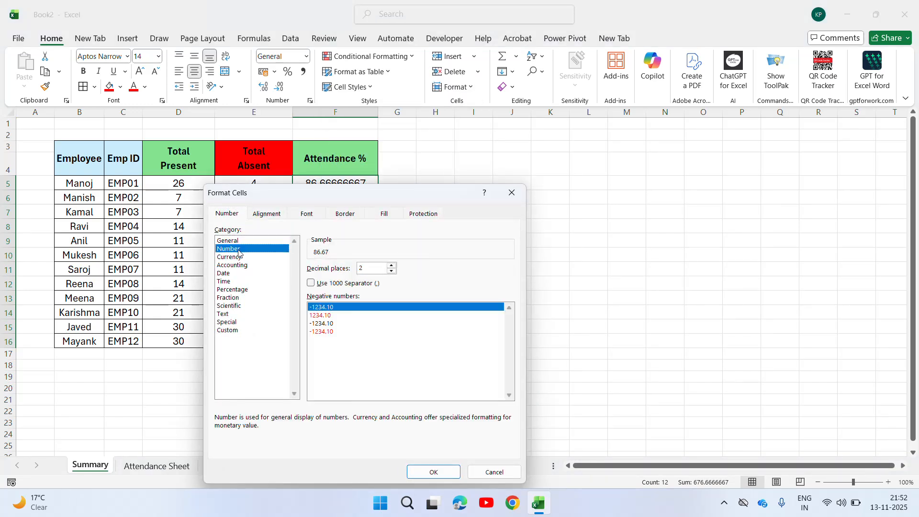
{"action": "key", "text": "BackSpace"}
{"action": "type", "text": "0"}
{"action": "left_click", "coordinate": [419, 467]}
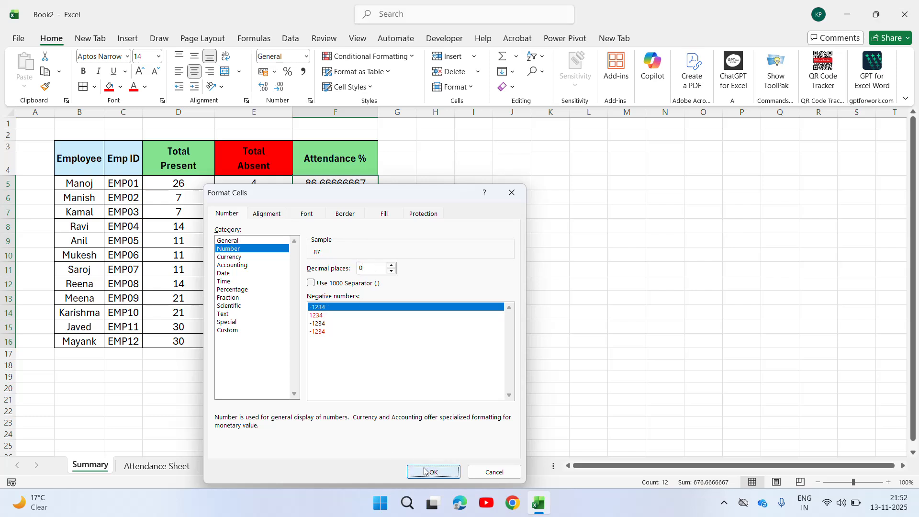
- Review the rounded Attendance % values and the first employee's row on the Summary sheet
{"action": "left_click", "coordinate": [304, 237]}
{"action": "key", "text": "Up"}
{"action": "key", "text": "Up"}
{"action": "key", "text": "Up"}
{"action": "key", "text": "Up"}
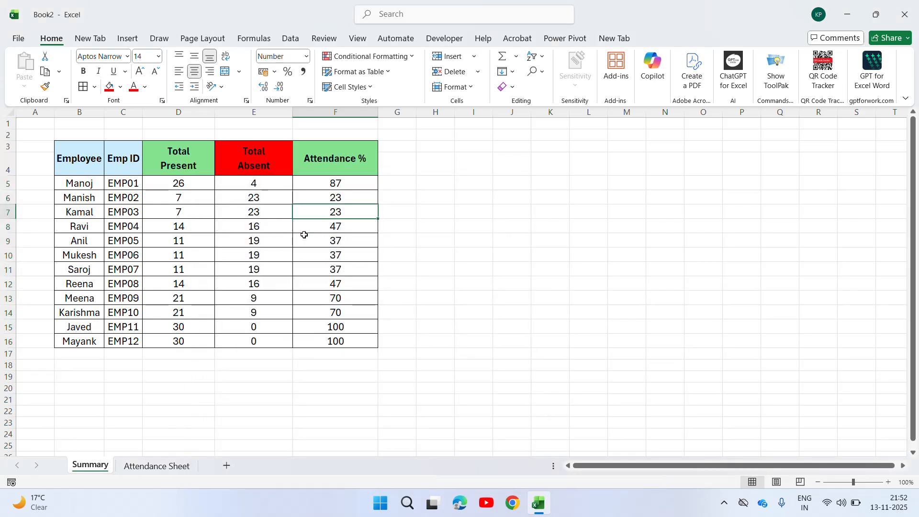
{"action": "key", "text": "Left"}
{"action": "key", "text": "Left"}
{"action": "key", "text": "Left"}
{"action": "key", "text": "Right"}
{"action": "key", "text": "Right"}
{"action": "key", "text": "Right"}
{"action": "key", "text": "Right"}
{"action": "key", "text": "Left"}
{"action": "key", "text": "Left"}
{"action": "key", "text": "Left"}
{"action": "key", "text": "Left"}
{"action": "key", "text": "Left"}
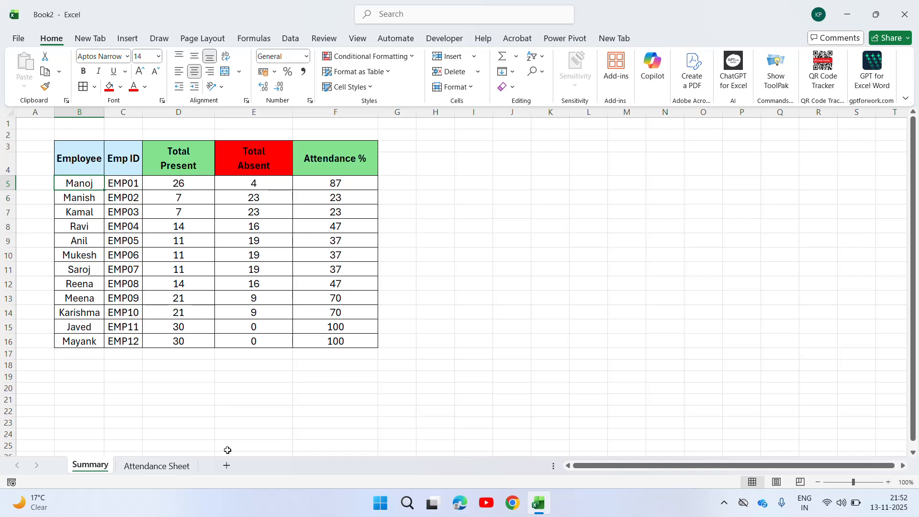
- Move the Attendance Sheet in front of the Summary sheet in the workbook's sheet order
{"action": "left_click", "coordinate": [130, 467]}
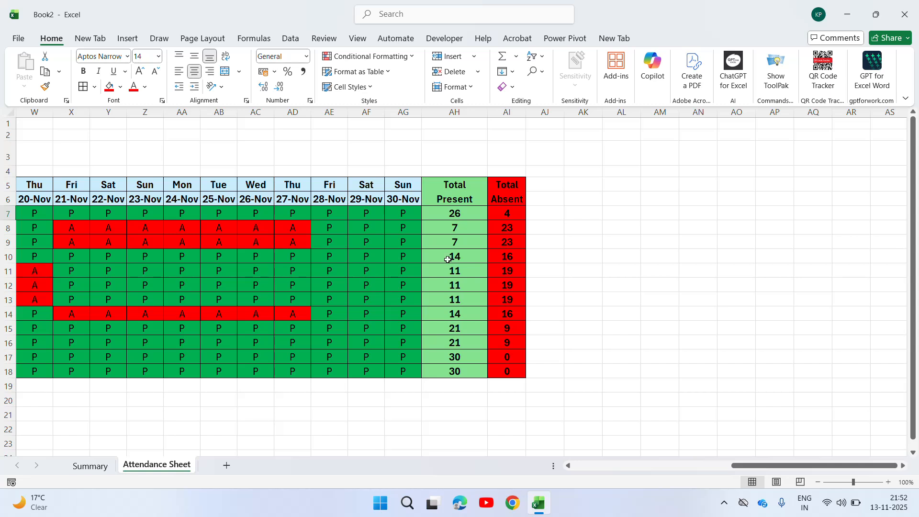
{"action": "left_click", "coordinate": [387, 199]}
{"action": "left_click", "coordinate": [99, 470]}
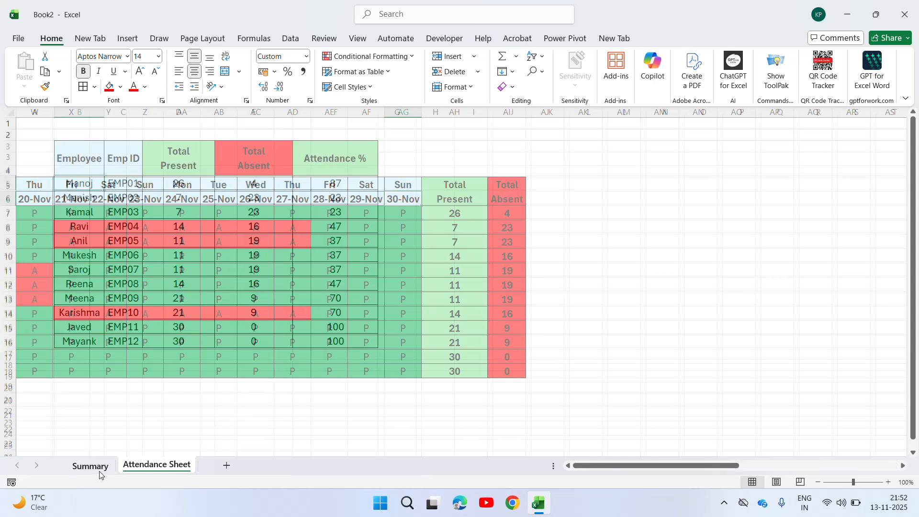
{"action": "right_click", "coordinate": [99, 471]}
{"action": "key", "text": "Escape"}
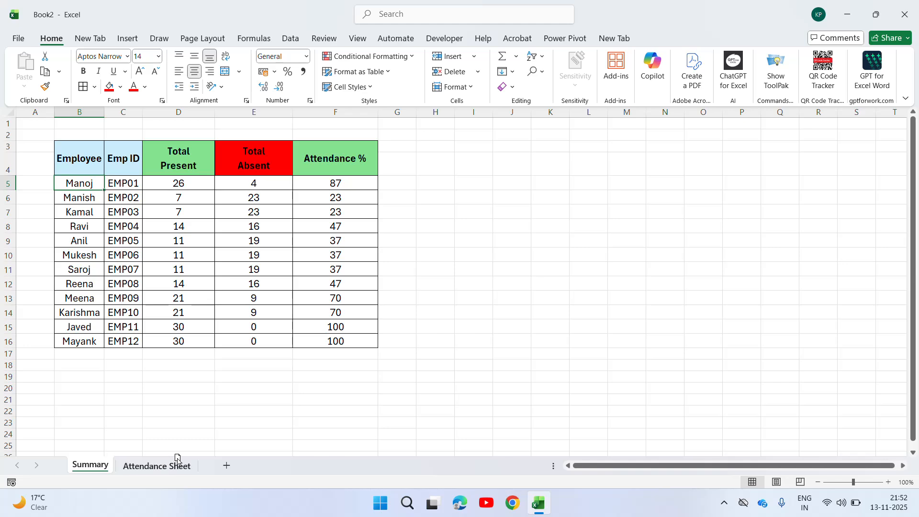
{"action": "left_click_drag", "start_coordinate": [157, 472], "coordinate": [78, 464]}
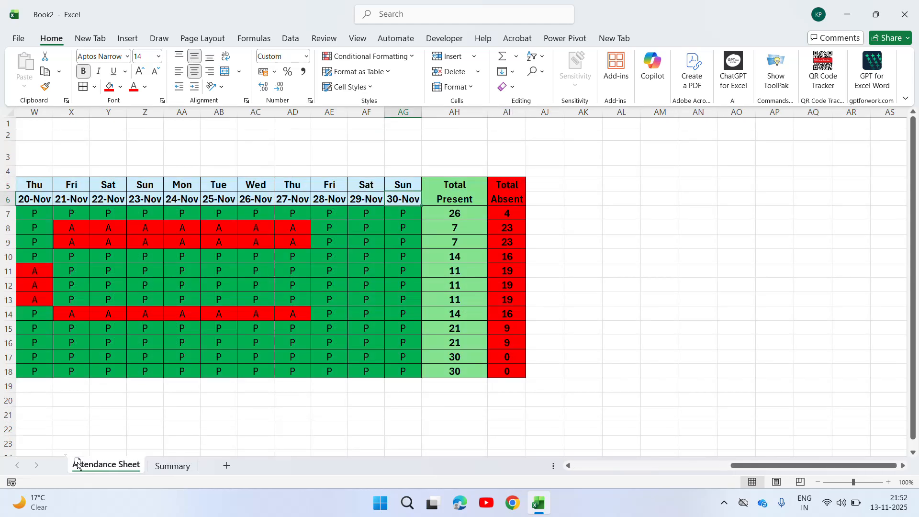
- Return to the start of the attendance table and compare its employee details with the Summary sheet
{"action": "left_click", "coordinate": [149, 282]}
{"action": "key", "text": "ctrl+Left"}
{"action": "key", "text": "Up"}
{"action": "key", "text": "Up"}
{"action": "key", "text": "Up"}
{"action": "key", "text": "Up"}
{"action": "key", "text": "Up"}
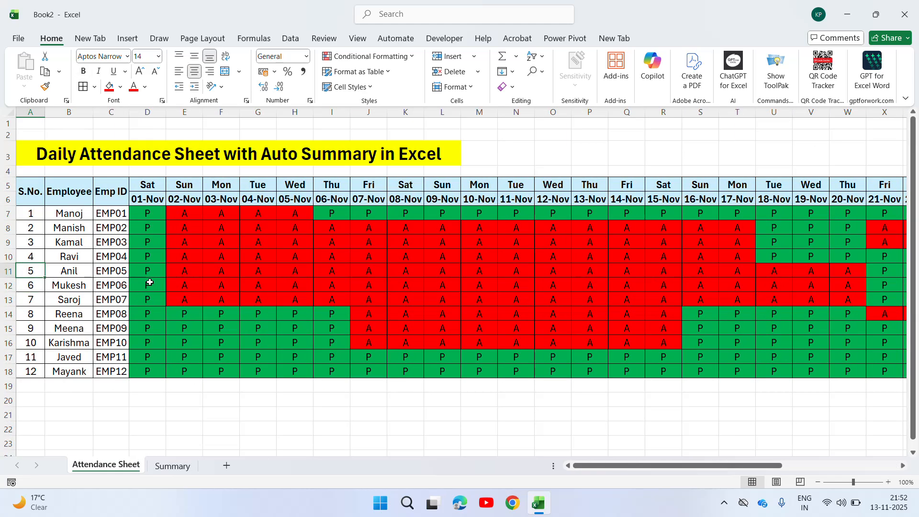
{"action": "key", "text": "Right"}
{"action": "key", "text": "Right"}
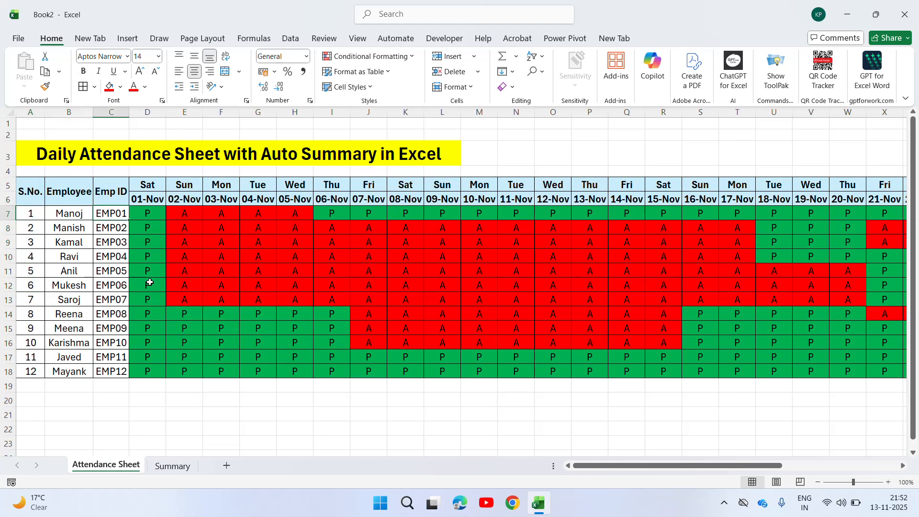
{"action": "left_click", "coordinate": [177, 465]}
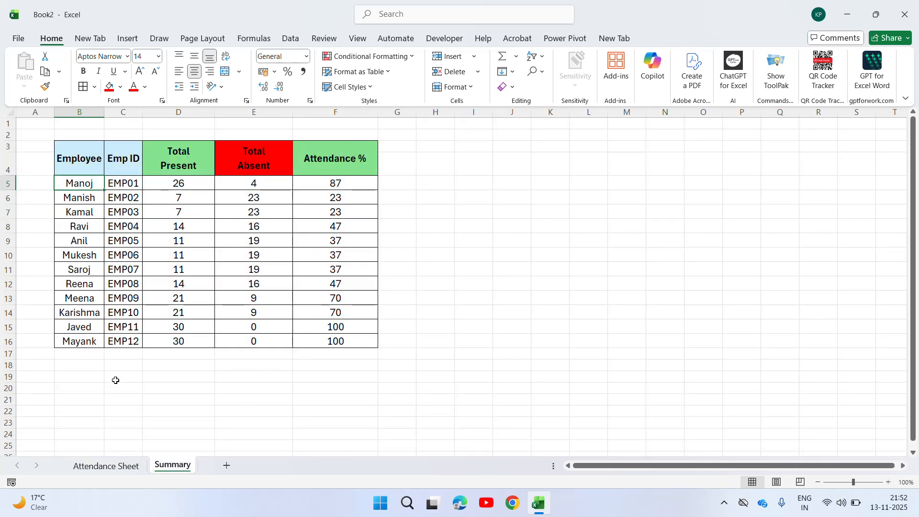
{"action": "left_click", "coordinate": [106, 464]}
{"action": "left_click", "coordinate": [73, 215]}
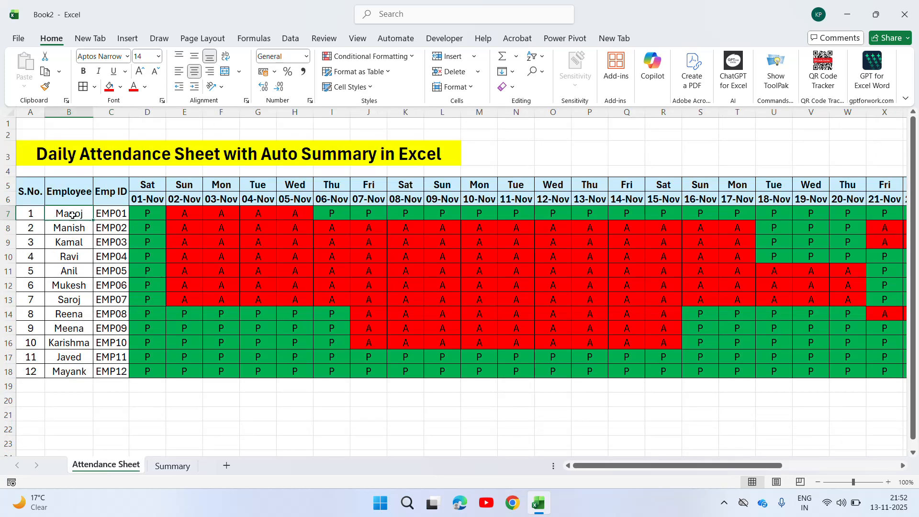
{"action": "left_click", "coordinate": [171, 465]}
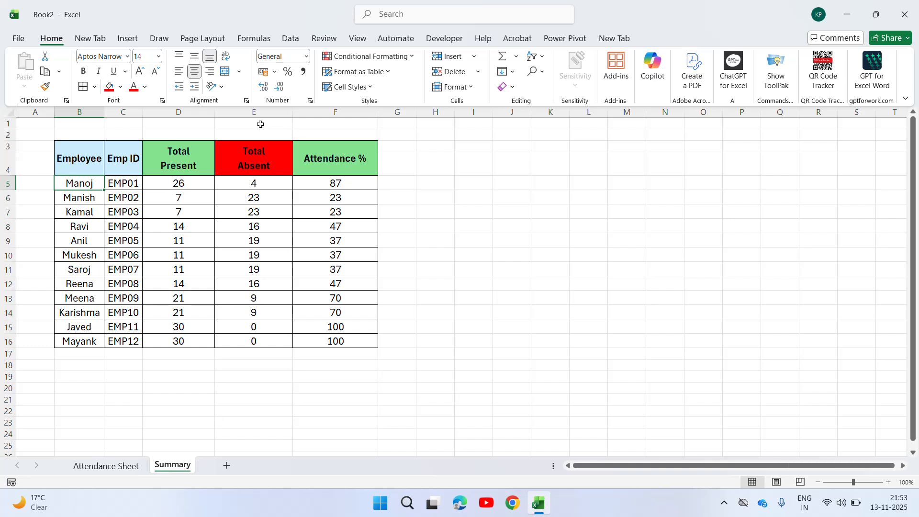
{"action": "left_click", "coordinate": [203, 195]}
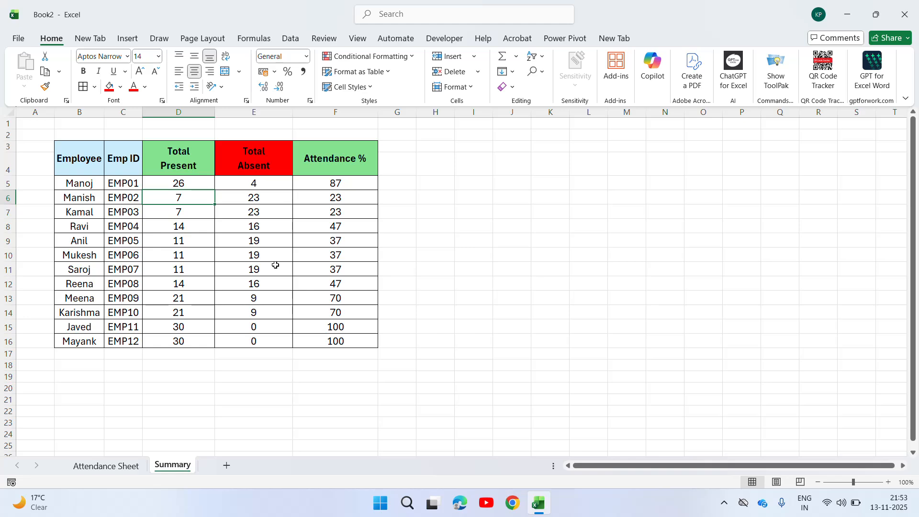
- Go through the first employee's daily entries in row 7 up to Total Absent and check the Attendance % column on the Summary sheet
{"action": "left_click", "coordinate": [125, 467]}
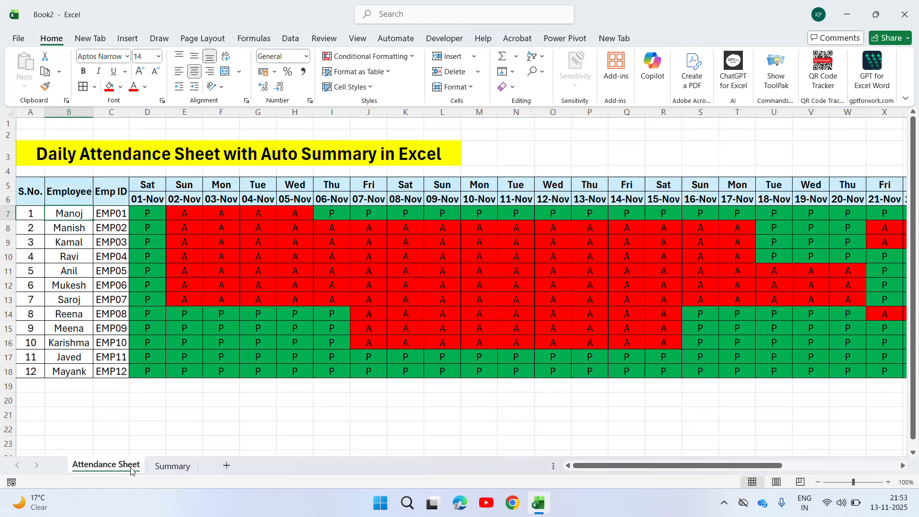
{"action": "left_click", "coordinate": [96, 216]}
{"action": "key", "text": "Right"}
{"action": "key", "text": "Right"}
{"action": "key", "text": "Right"}
{"action": "key", "text": "Right"}
{"action": "key", "text": "Right"}
{"action": "key", "text": "Right"}
{"action": "key", "text": "Right"}
{"action": "key", "text": "Right"}
{"action": "key", "text": "Right"}
{"action": "key", "text": "Right"}
{"action": "key", "text": "Right"}
{"action": "key", "text": "Right"}
{"action": "key", "text": "Right"}
{"action": "key", "text": "Right"}
{"action": "key", "text": "Right"}
{"action": "key", "text": "Right"}
{"action": "key", "text": "Right"}
{"action": "key", "text": "Right"}
{"action": "key", "text": "Right"}
{"action": "key", "text": "Right"}
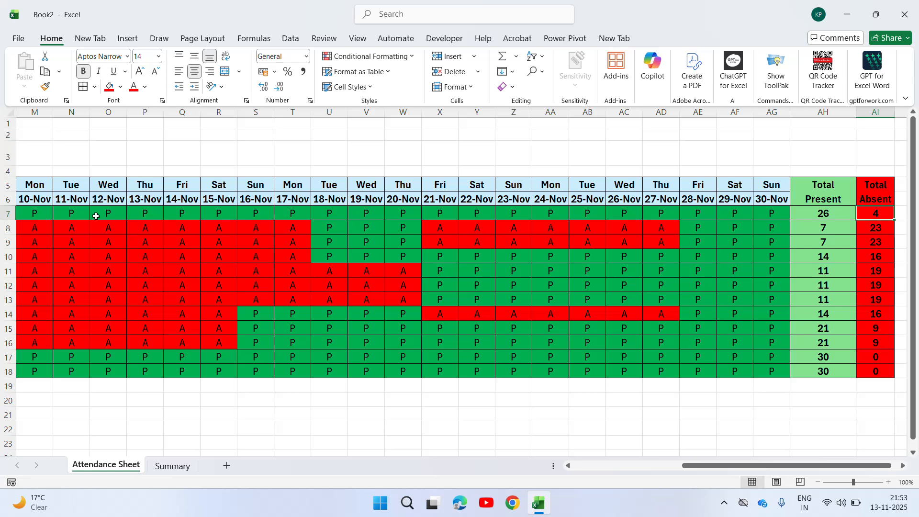
{"action": "left_click", "coordinate": [168, 466]}
{"action": "left_click", "coordinate": [340, 194]}
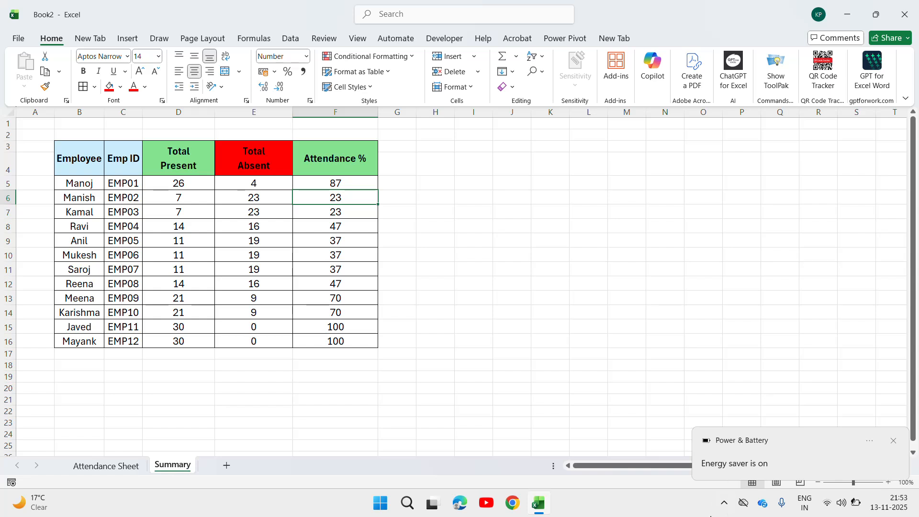
{"action": "left_click", "coordinate": [724, 503]}
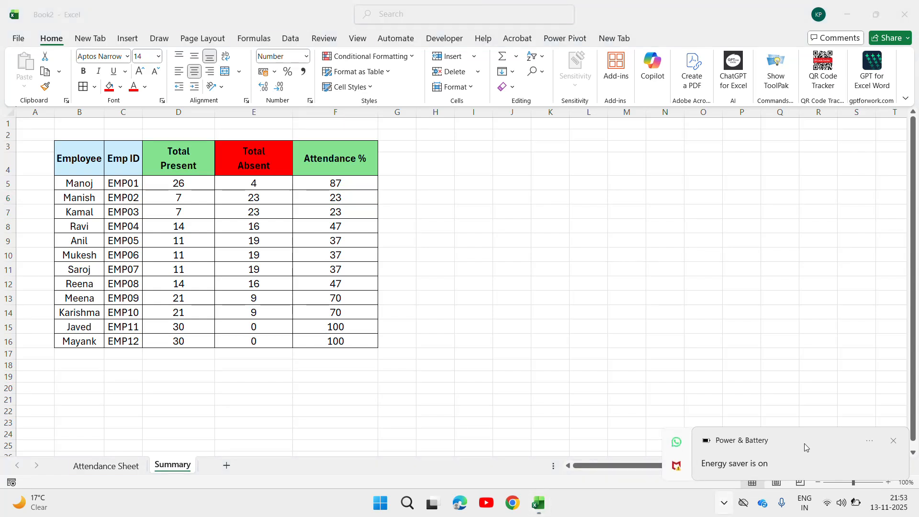
{"action": "left_click", "coordinate": [893, 441]}
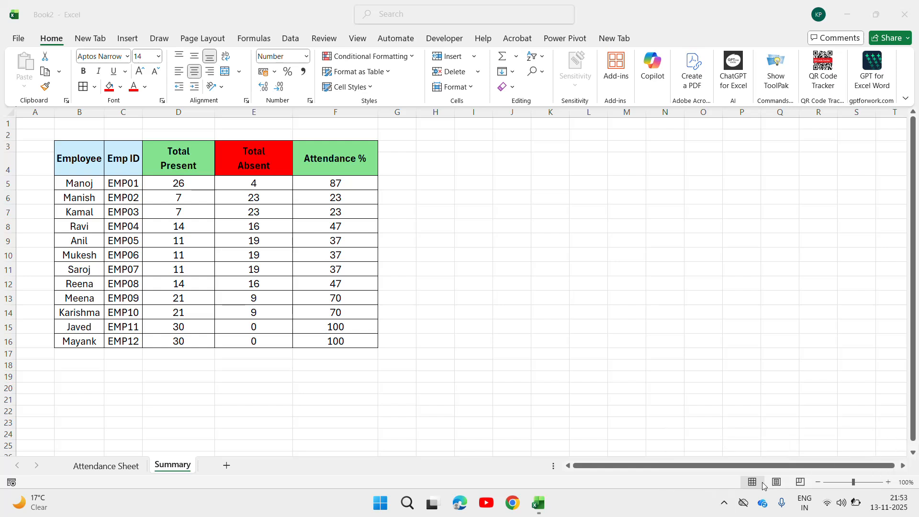
{"action": "left_click", "coordinate": [723, 503]}
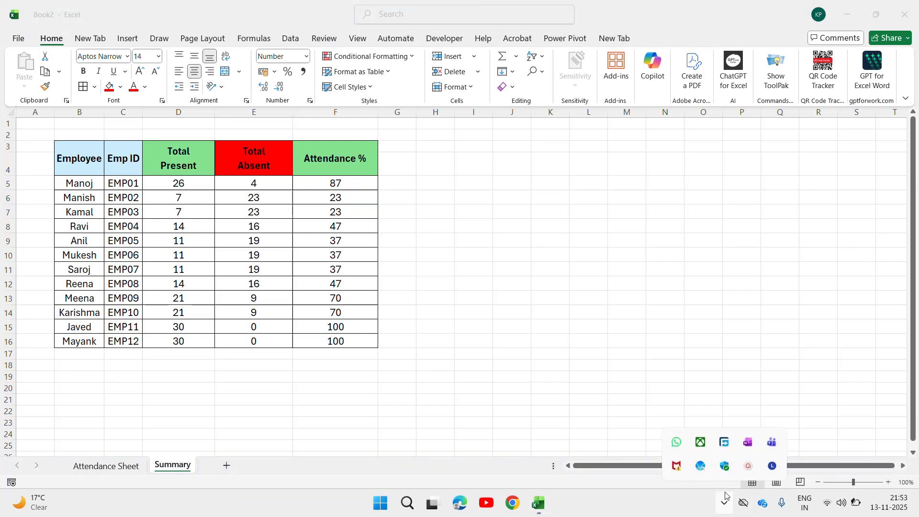
{"action": "left_click", "coordinate": [748, 466]}
{"action": "left_click", "coordinate": [765, 423]}
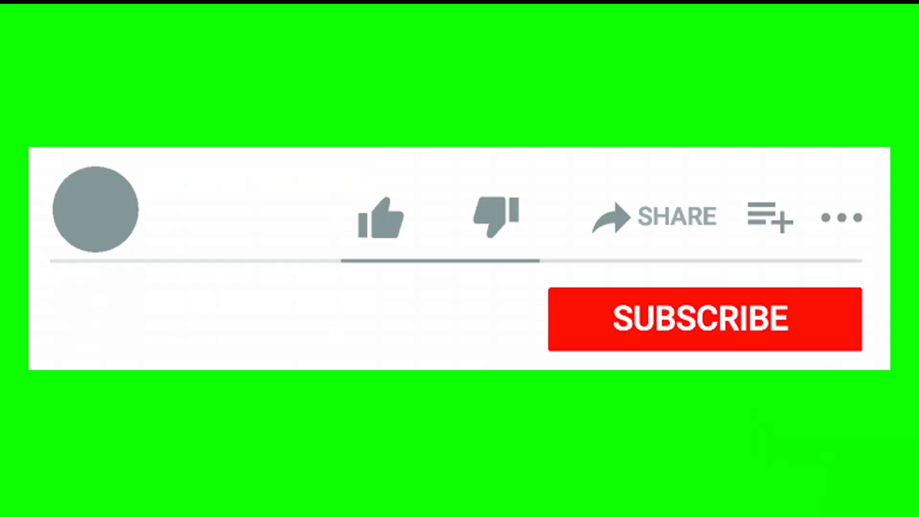